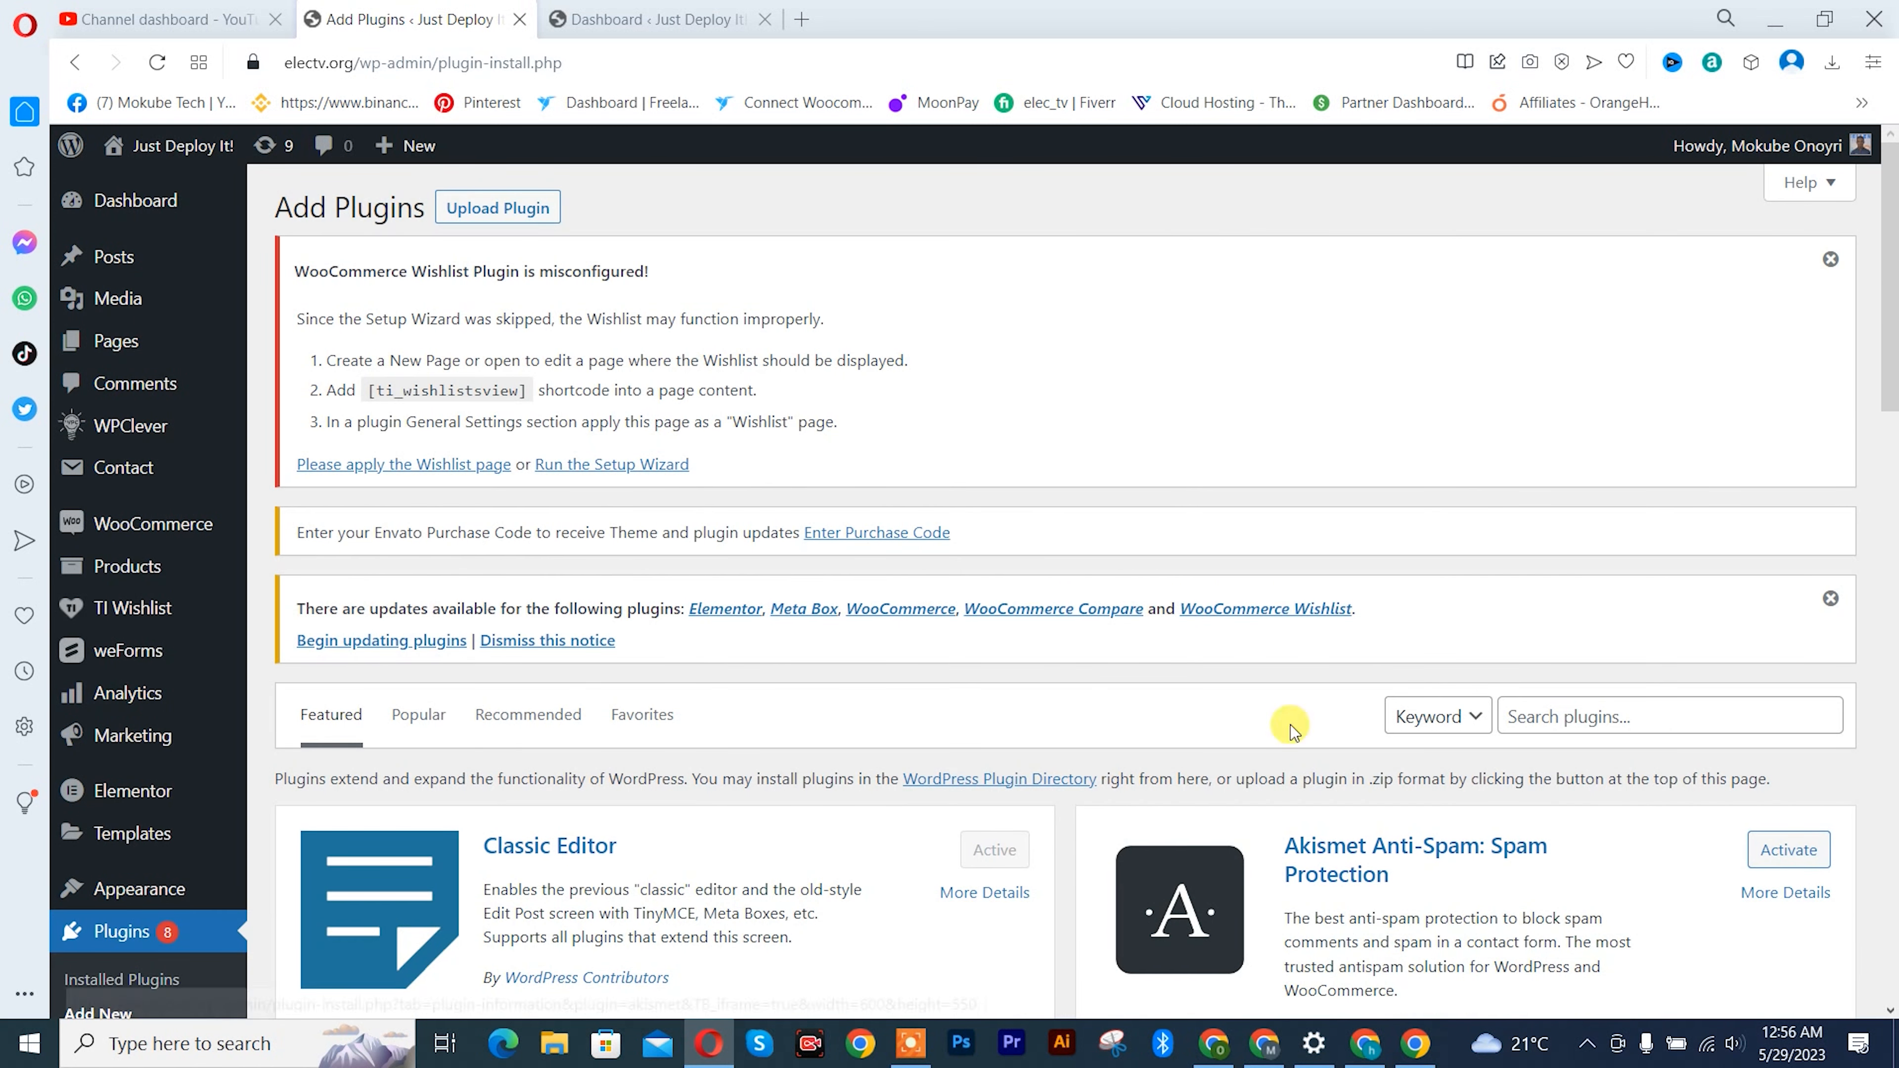
- Search the plugin directory for weforms and check the weForms entry
left_click(1585, 714)
type("w")
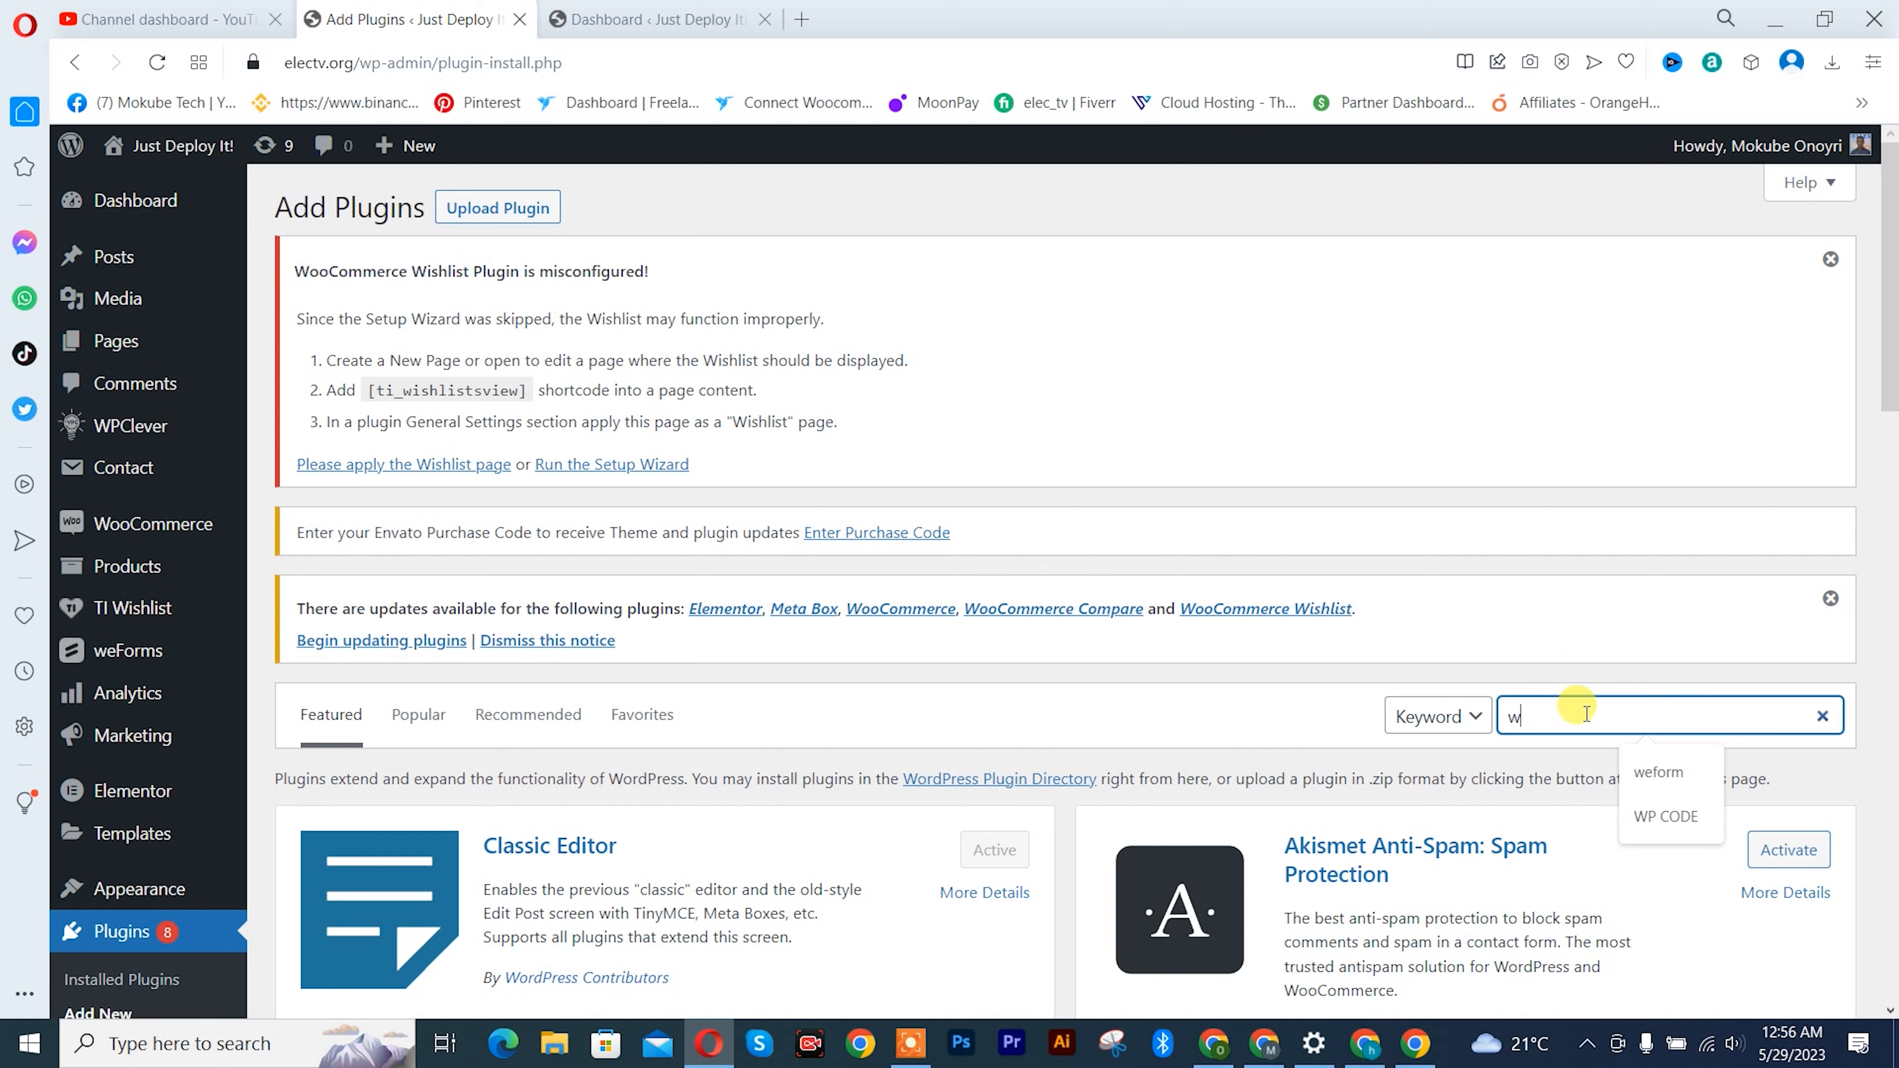
type("eforms")
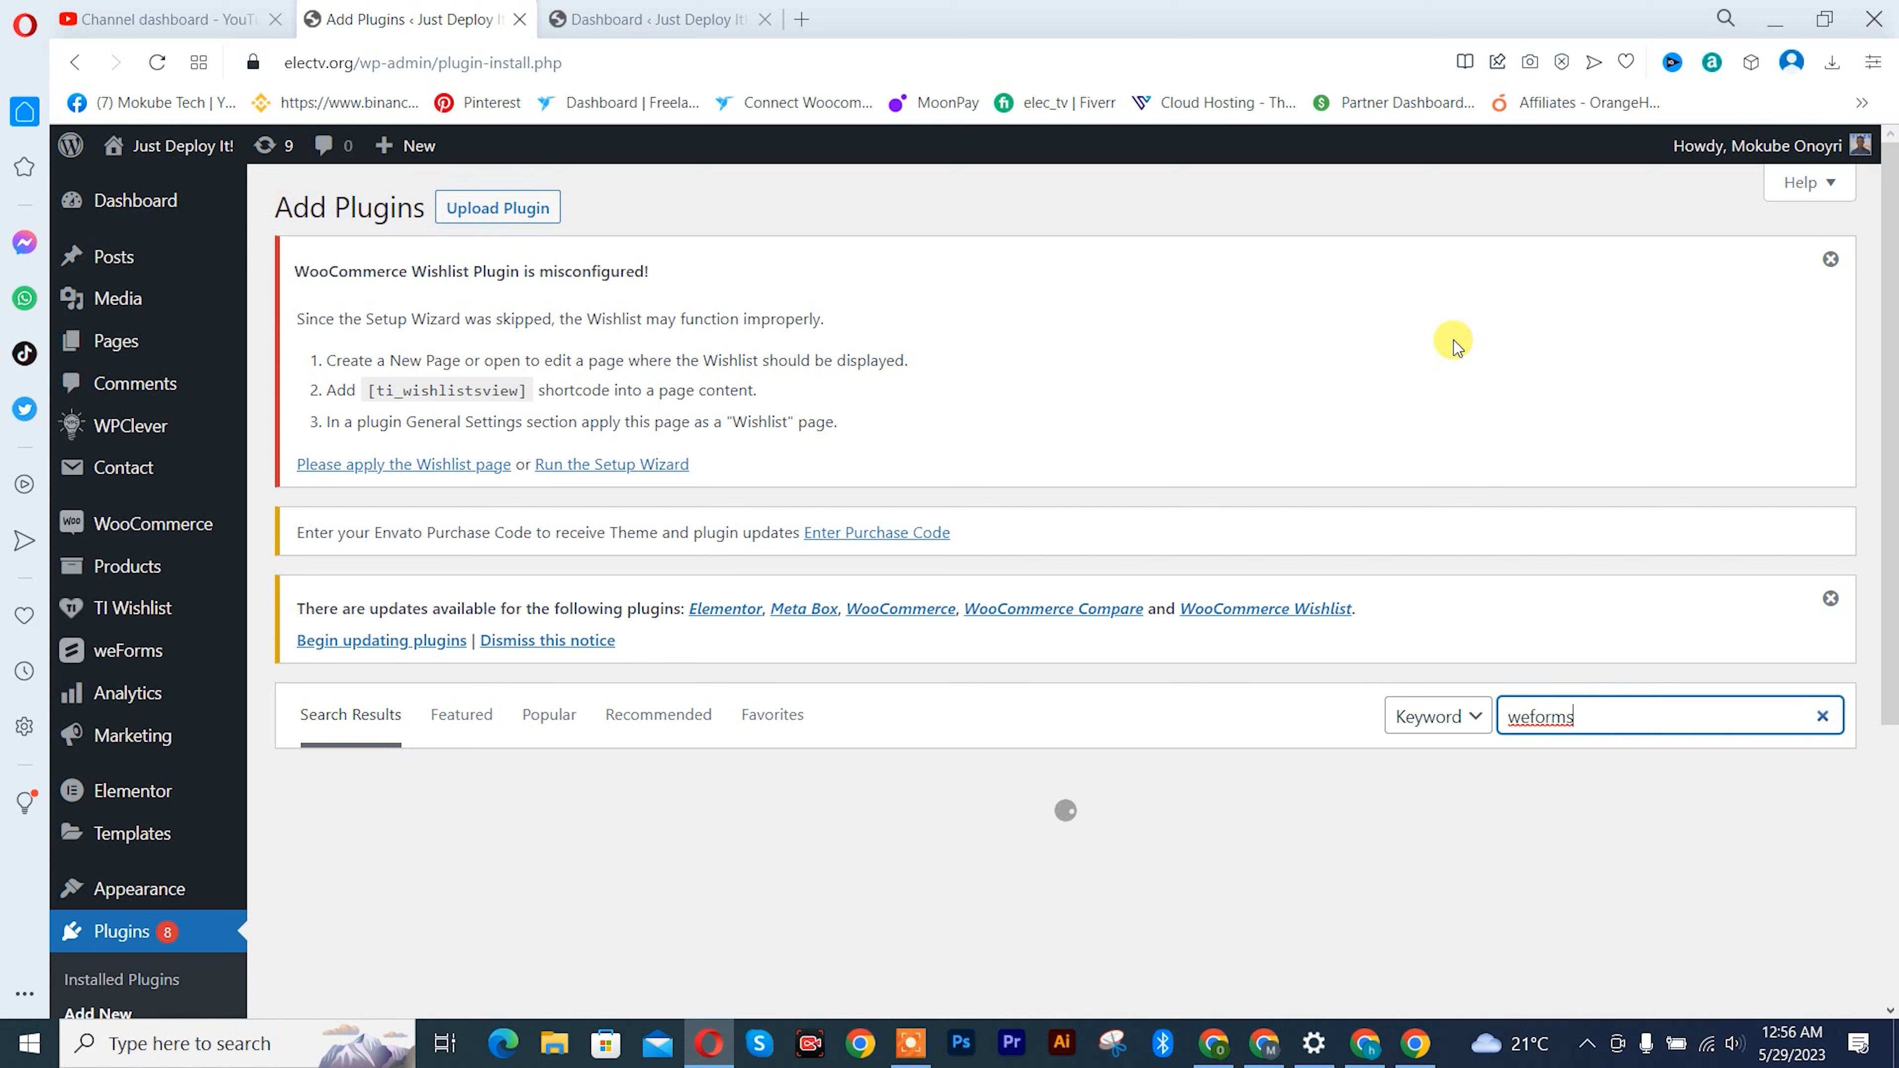
scroll(1196, 389, "down", 5)
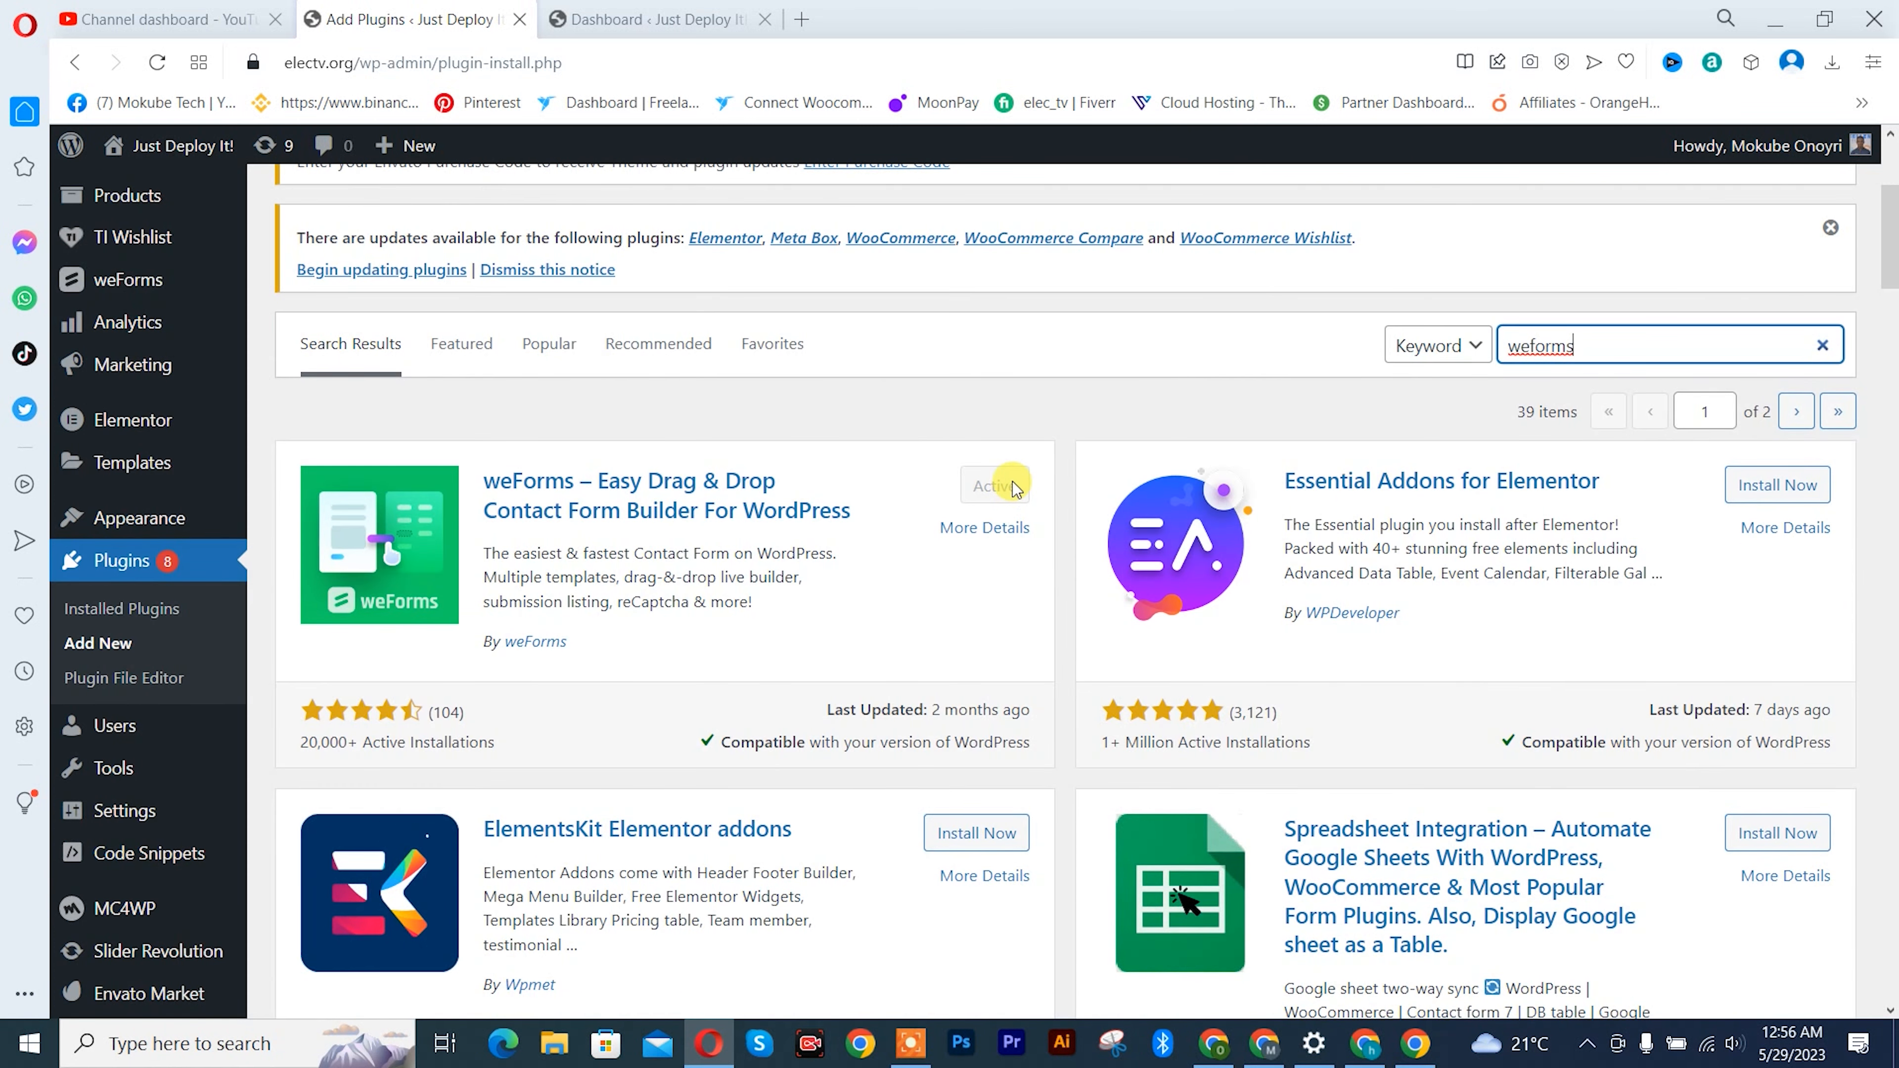
- Create a new weForms form from the Blank Form template
mouse_move(116, 285)
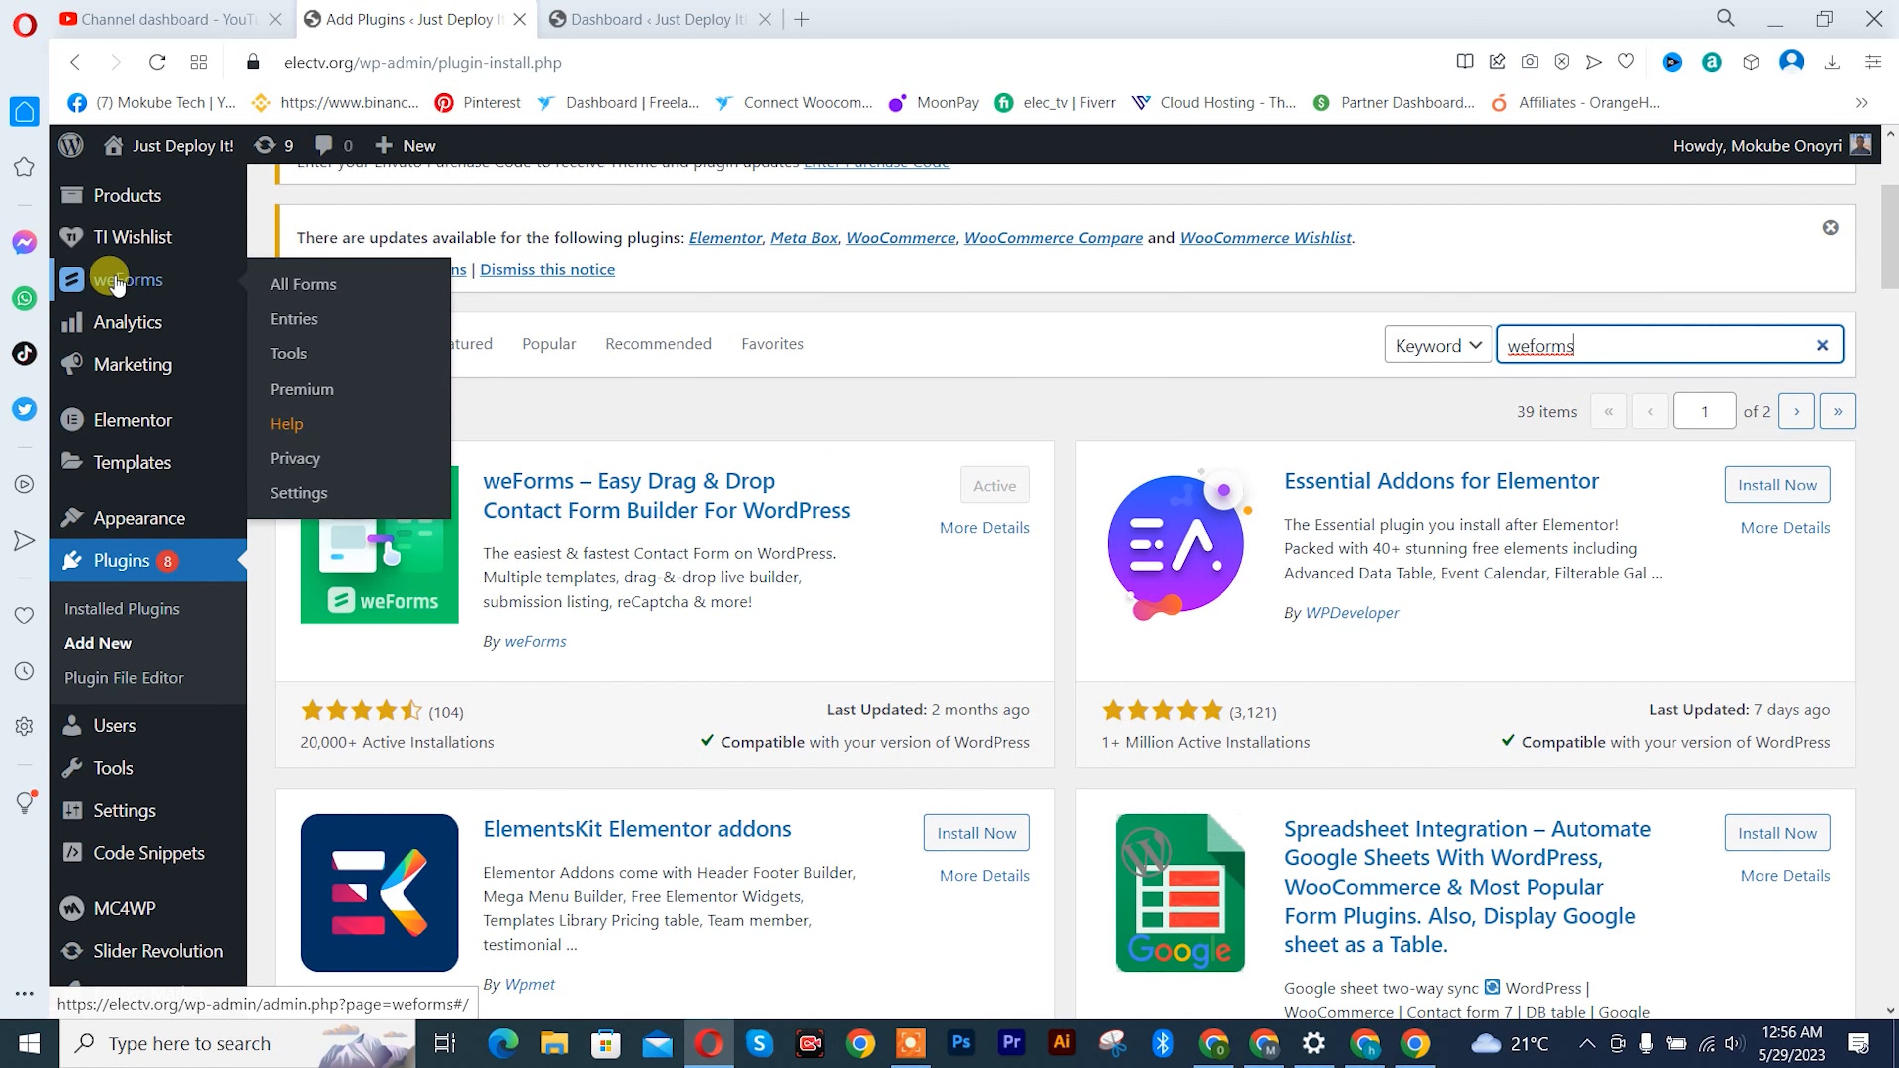
left_click(344, 286)
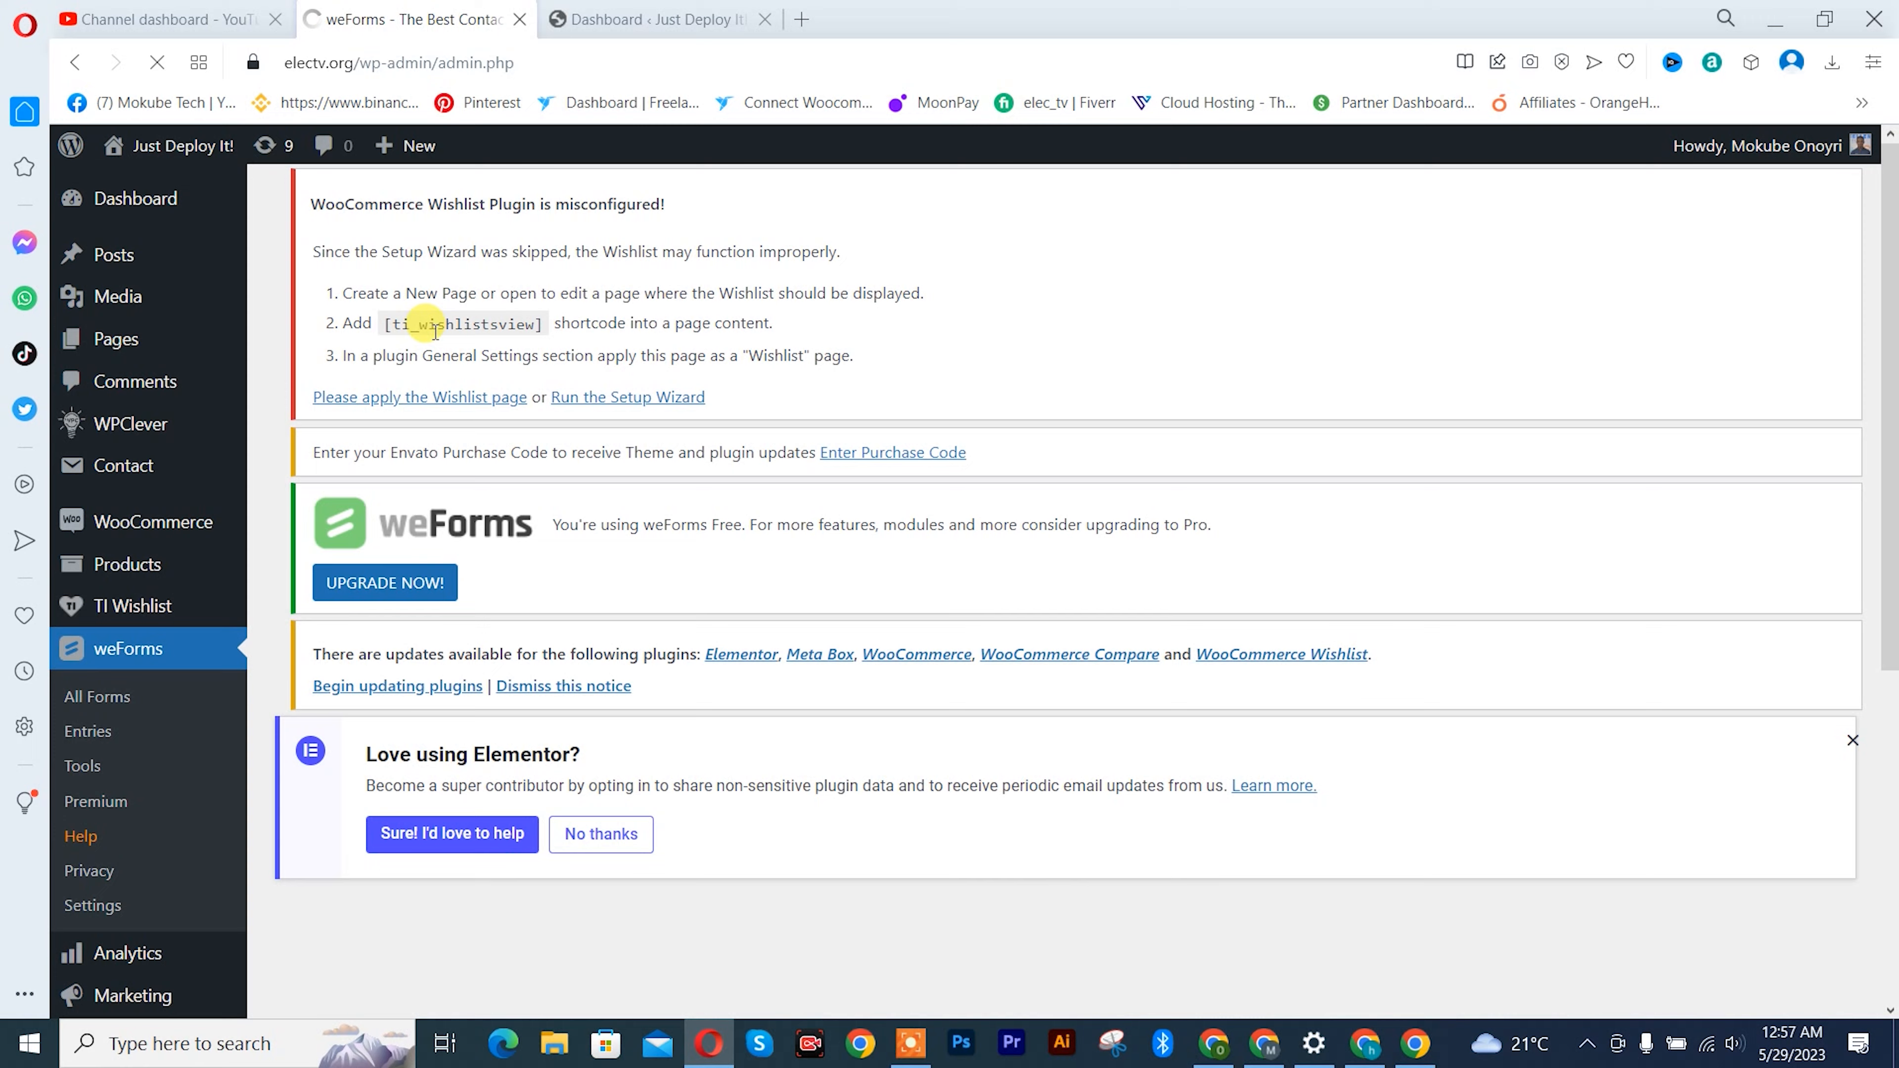
scroll(434, 337, "down", 5)
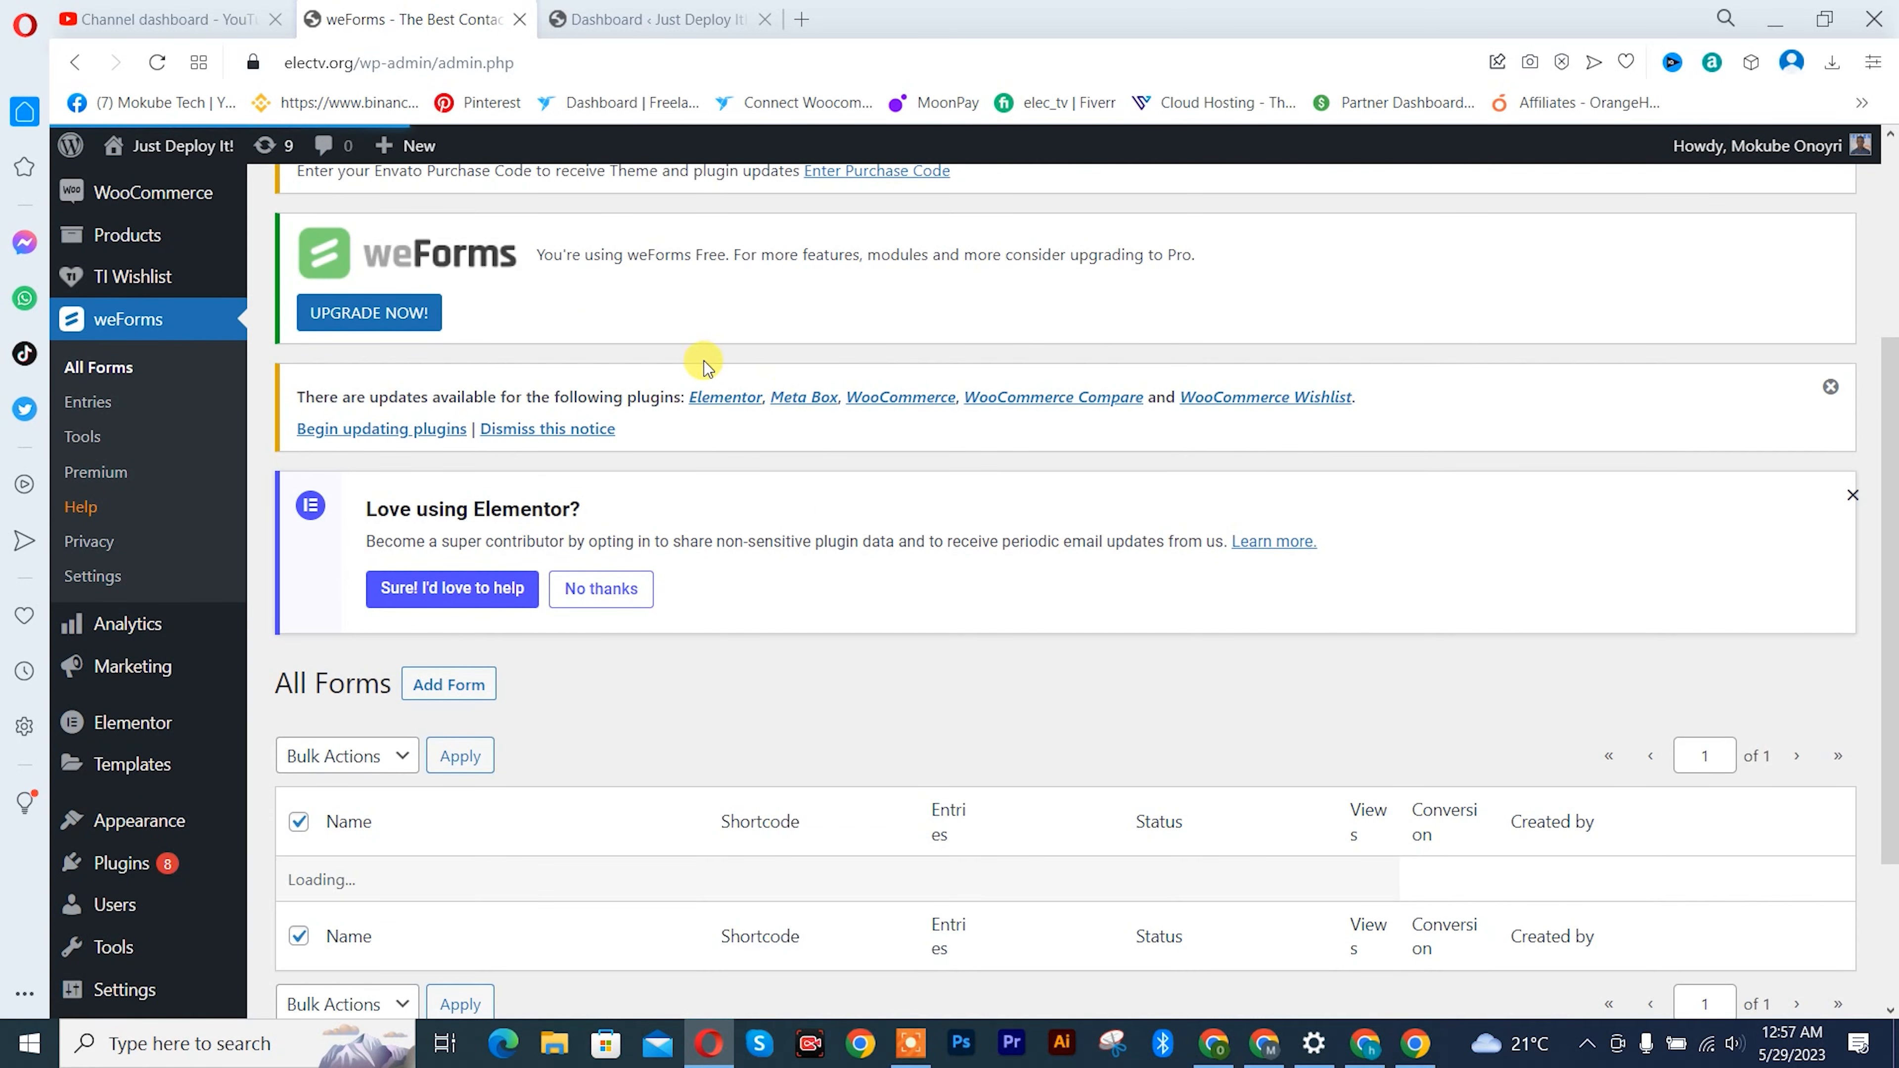
scroll(628, 432, "down", 3)
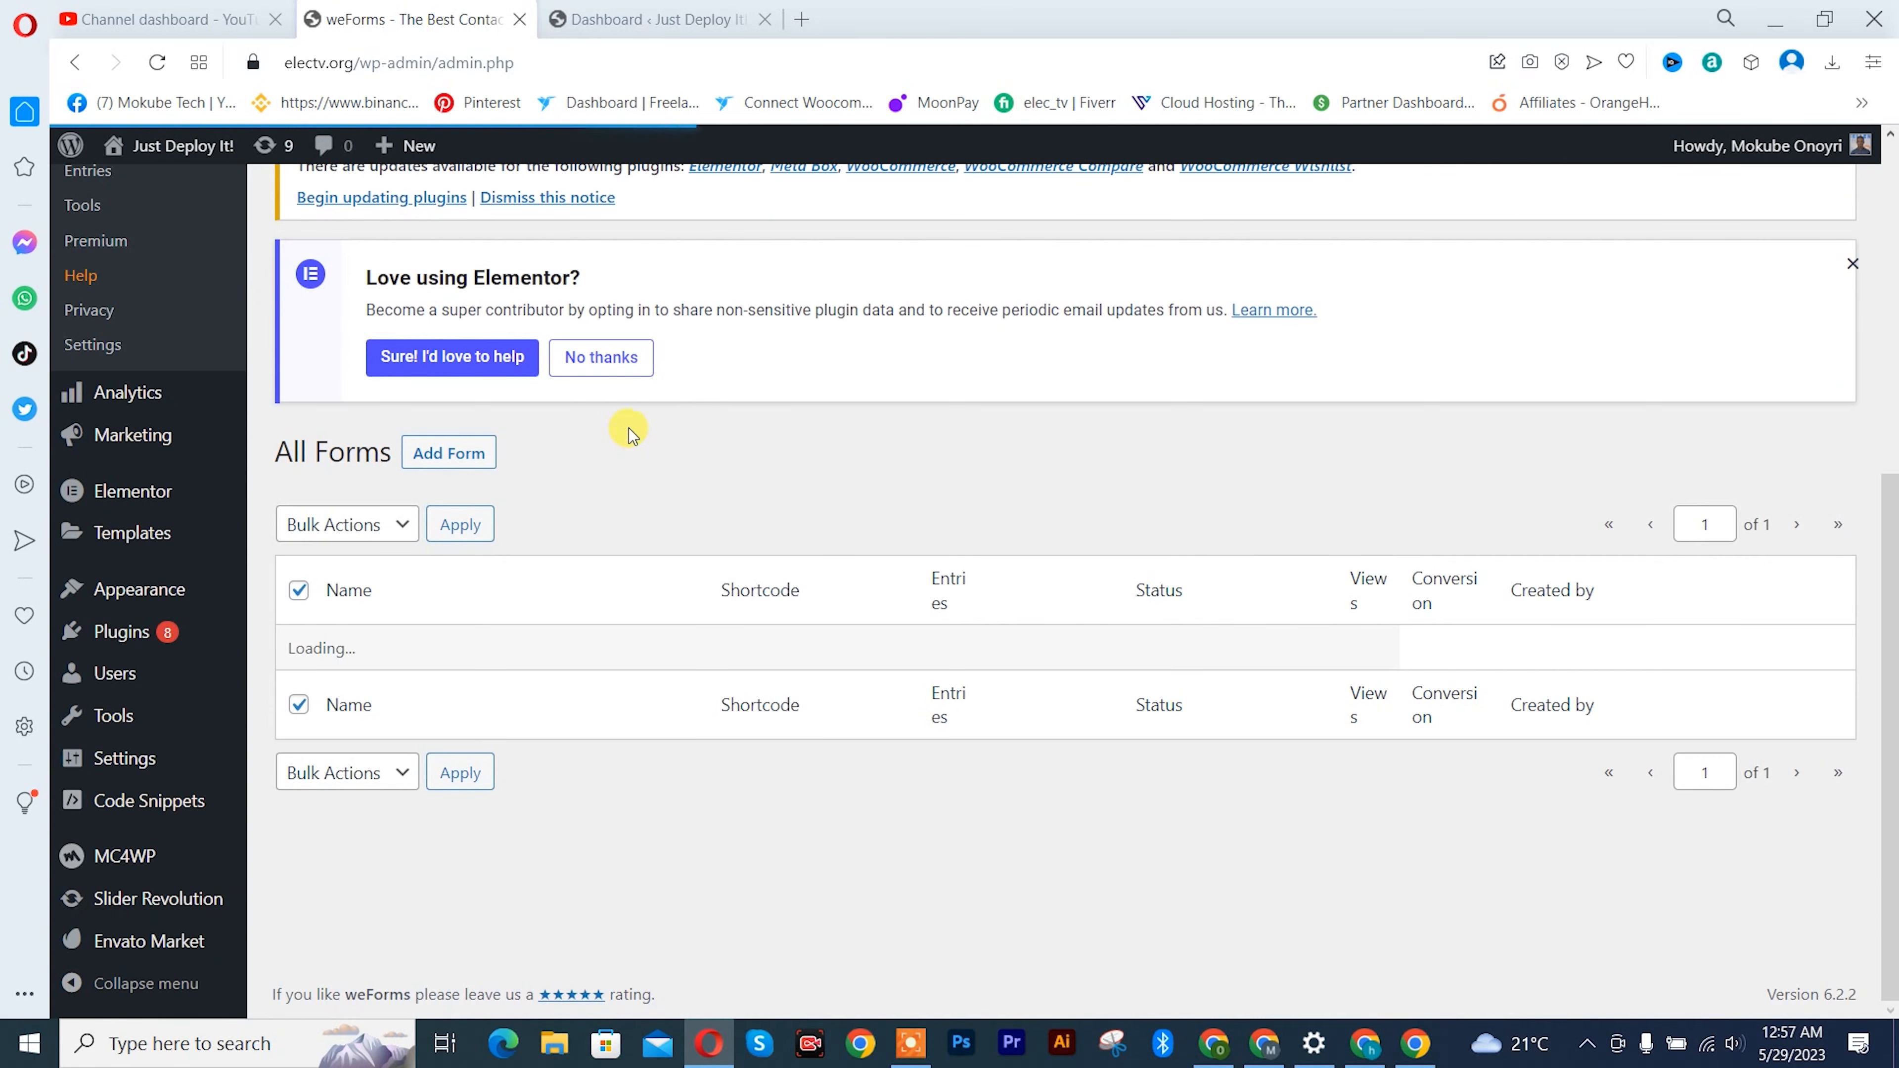
left_click(448, 454)
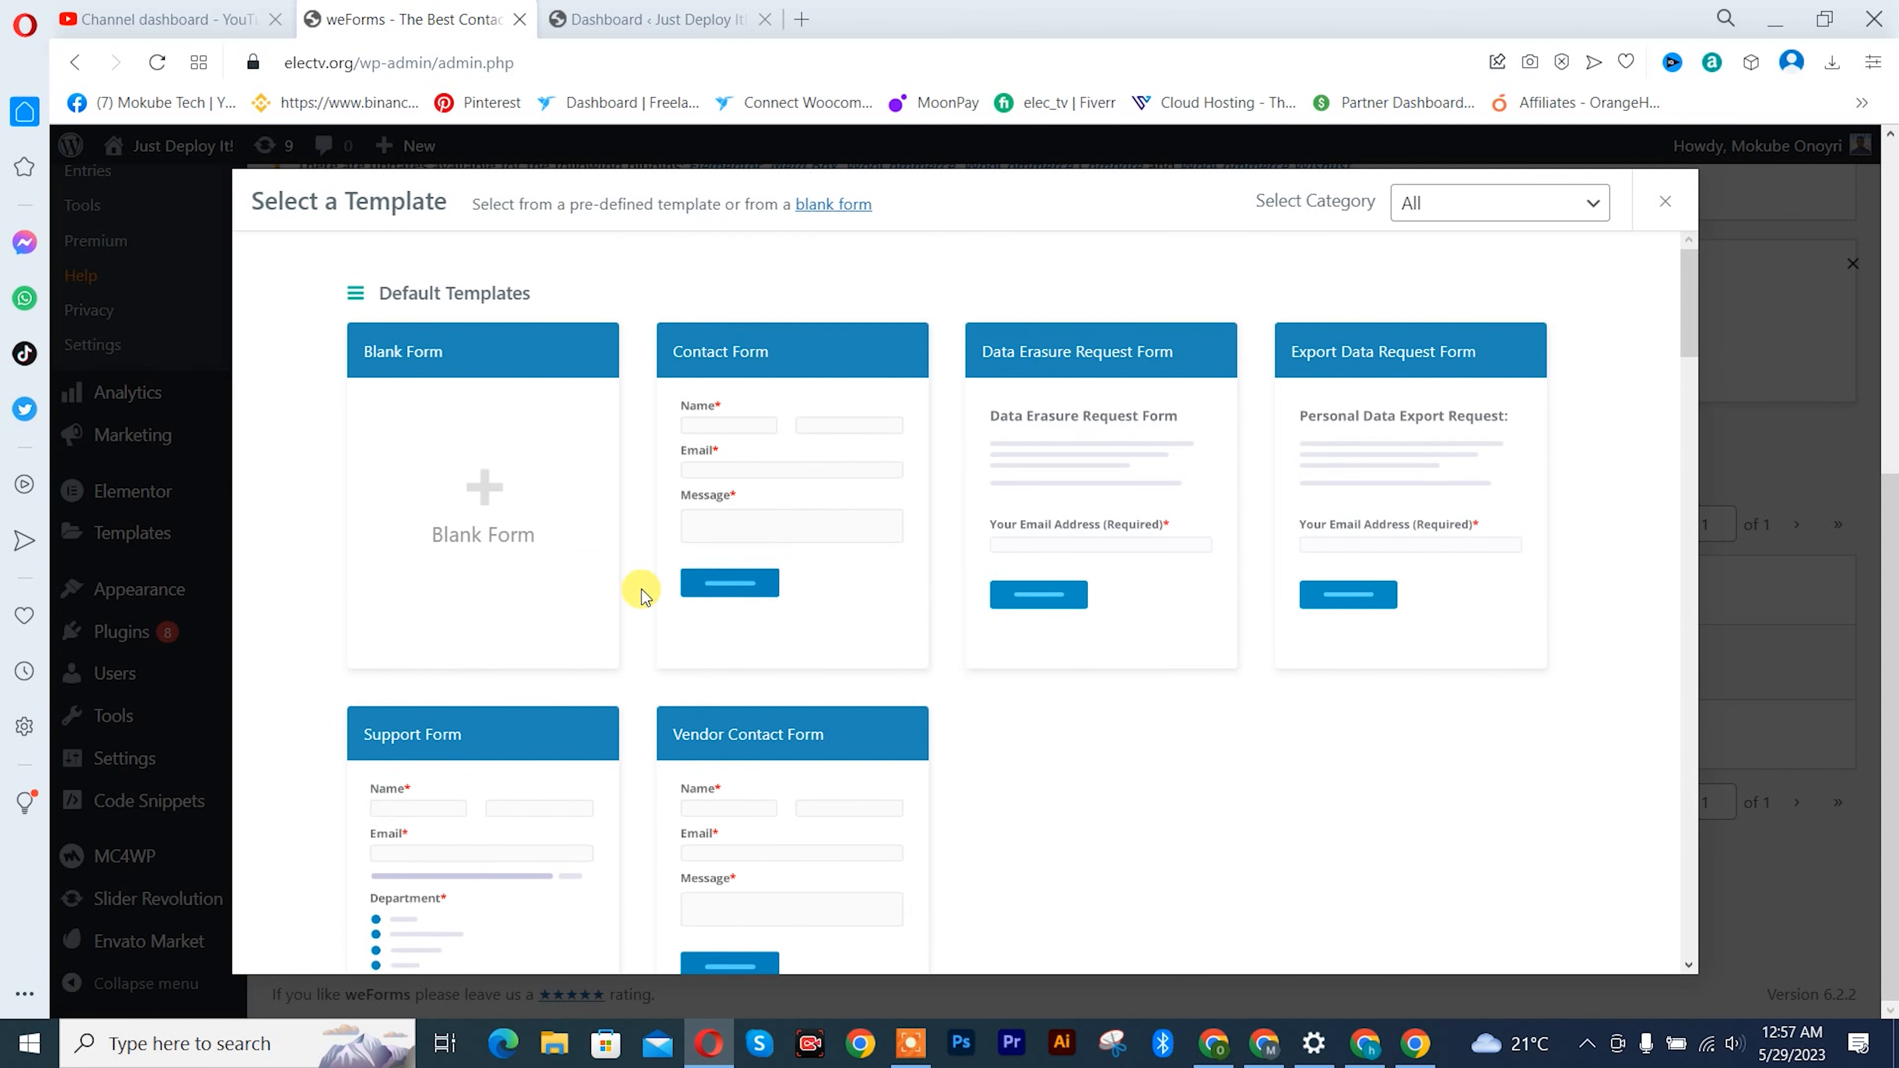
left_click(486, 528)
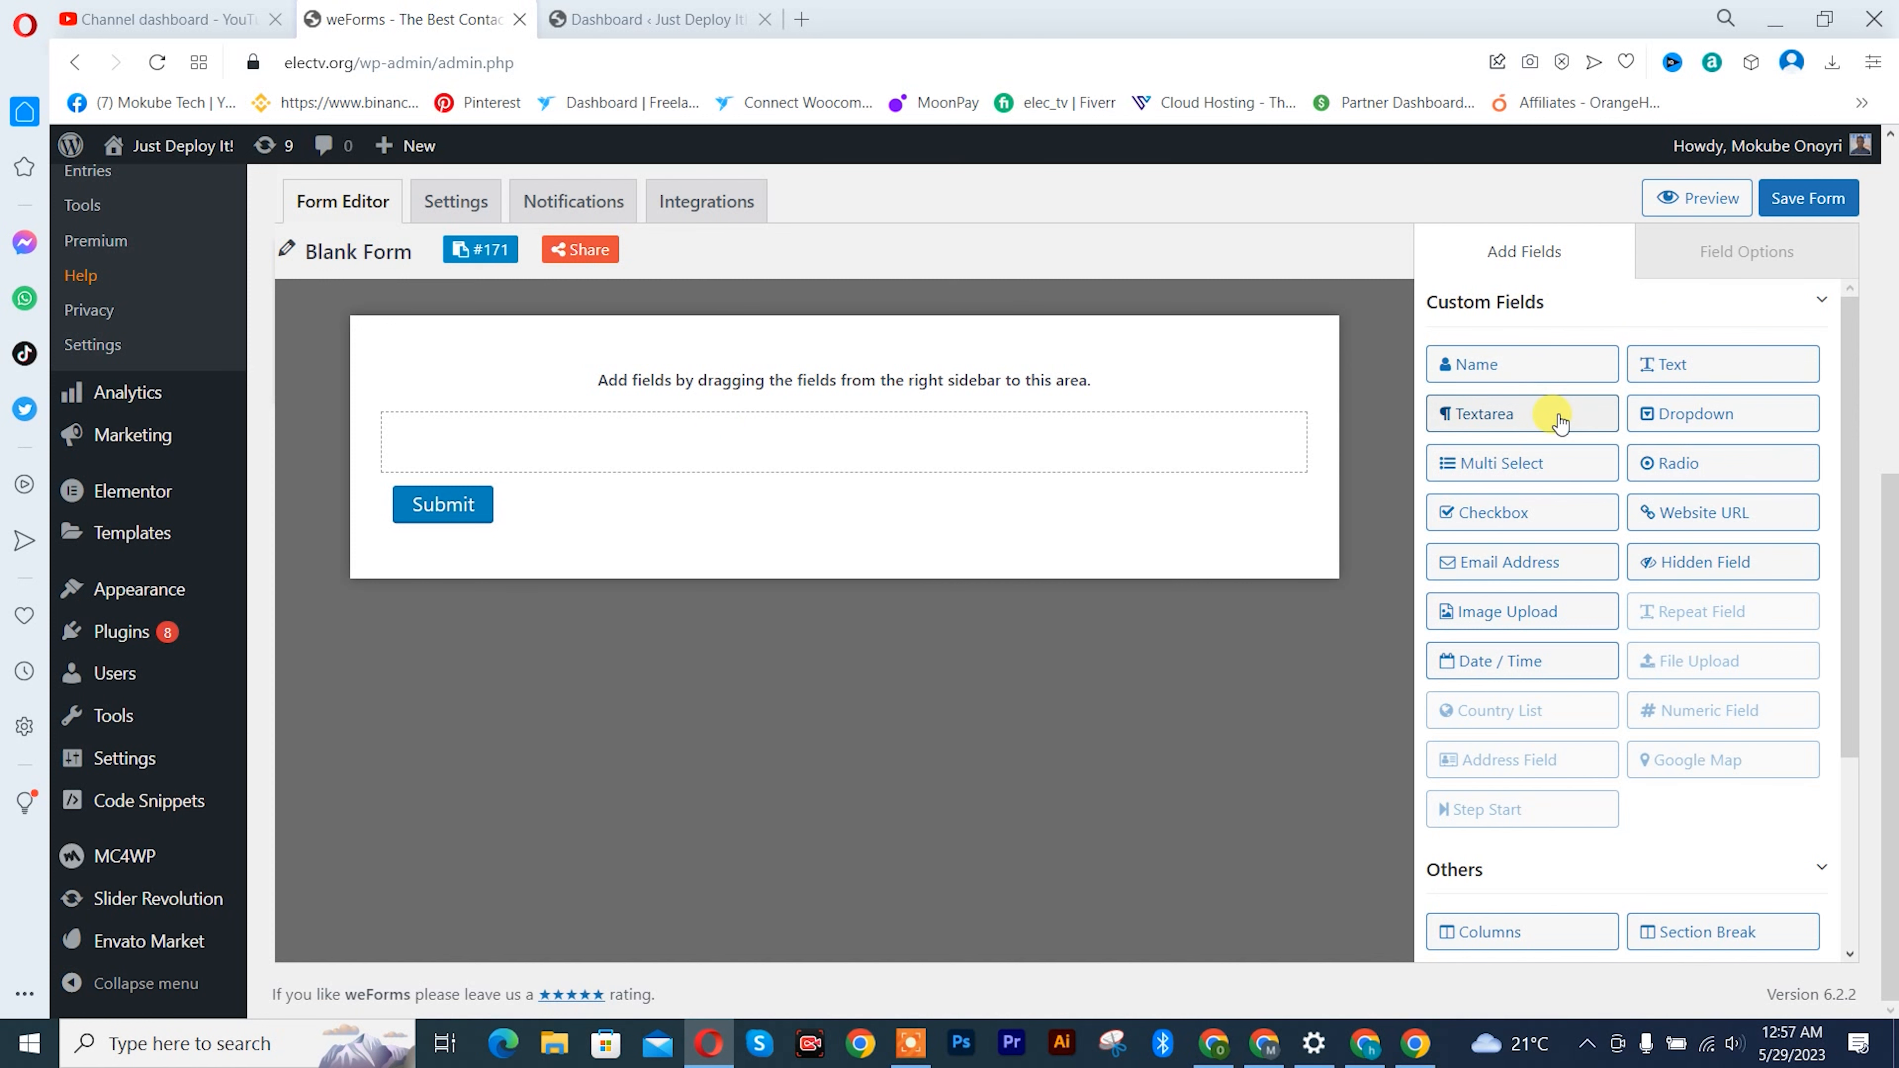
- Add a Name field to the empty form above the Submit button
left_click_drag(1560, 365, 1639, 310)
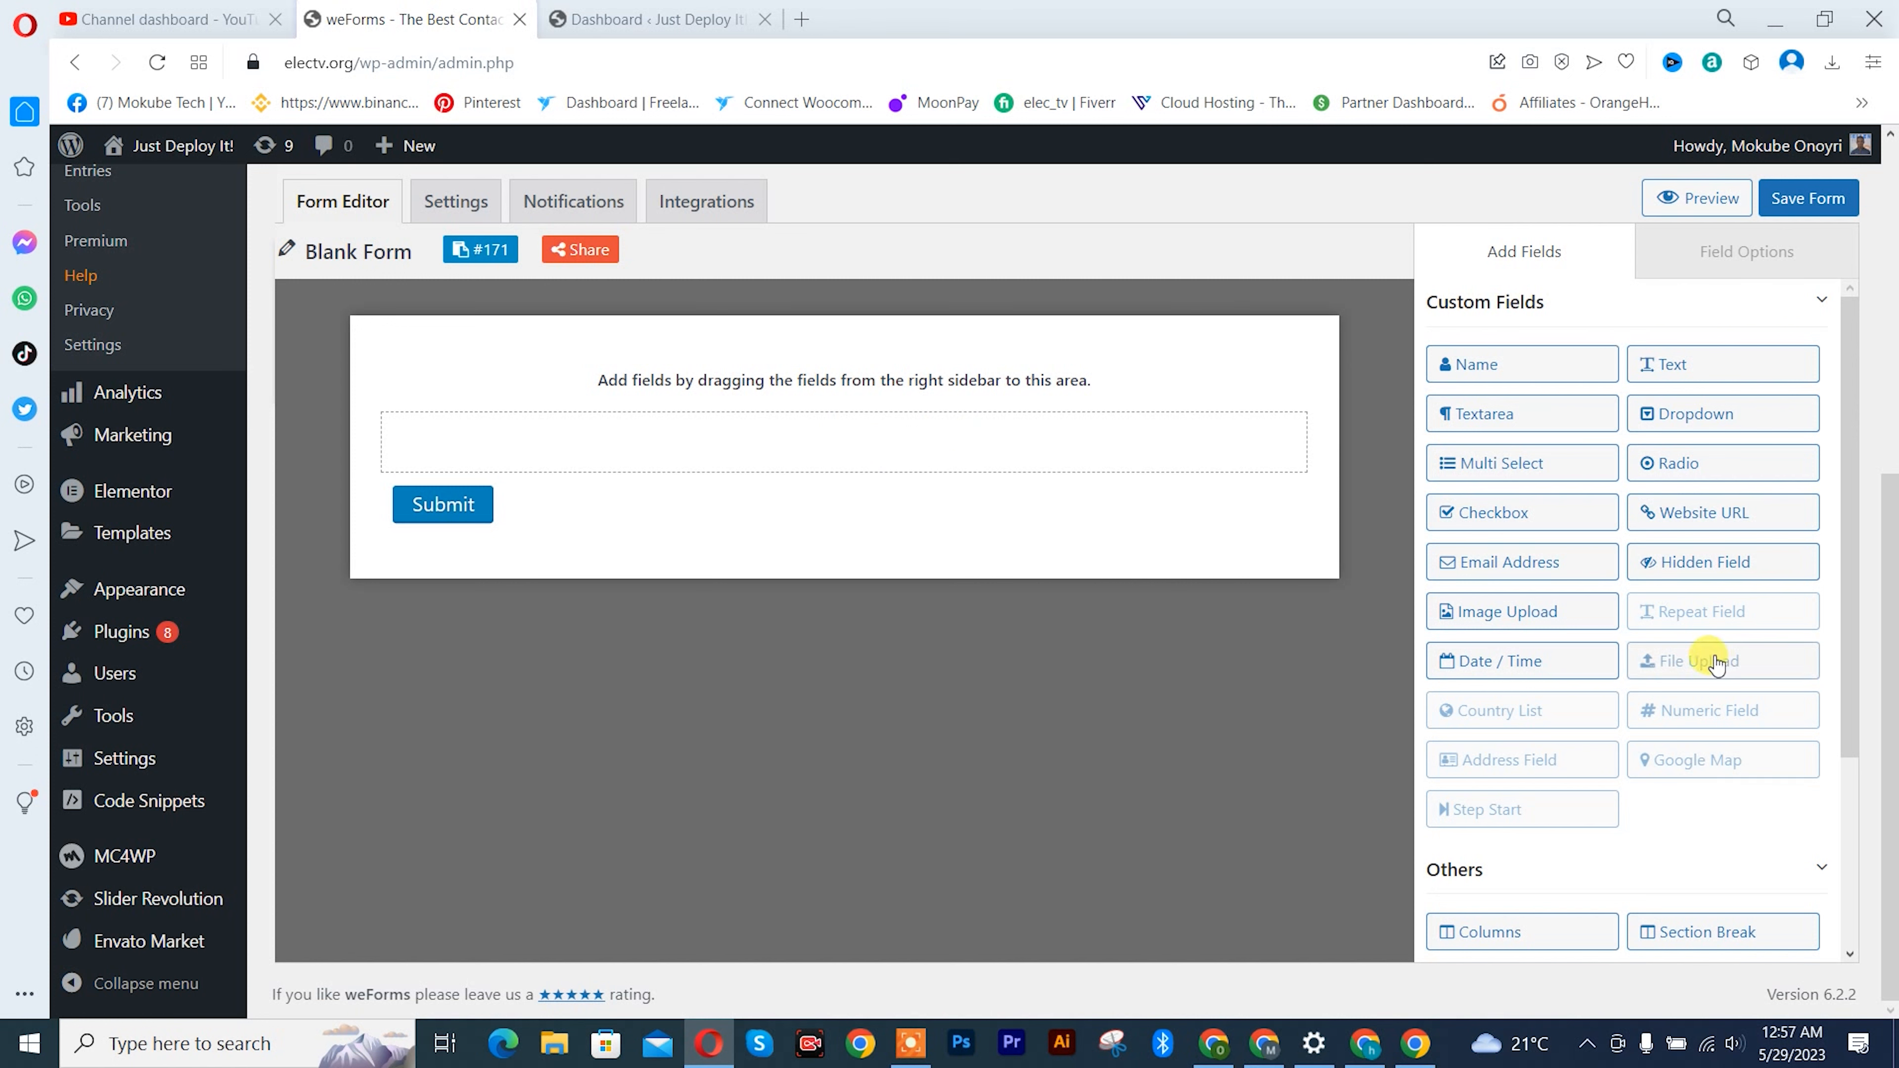
scroll(1553, 797, "down", 4)
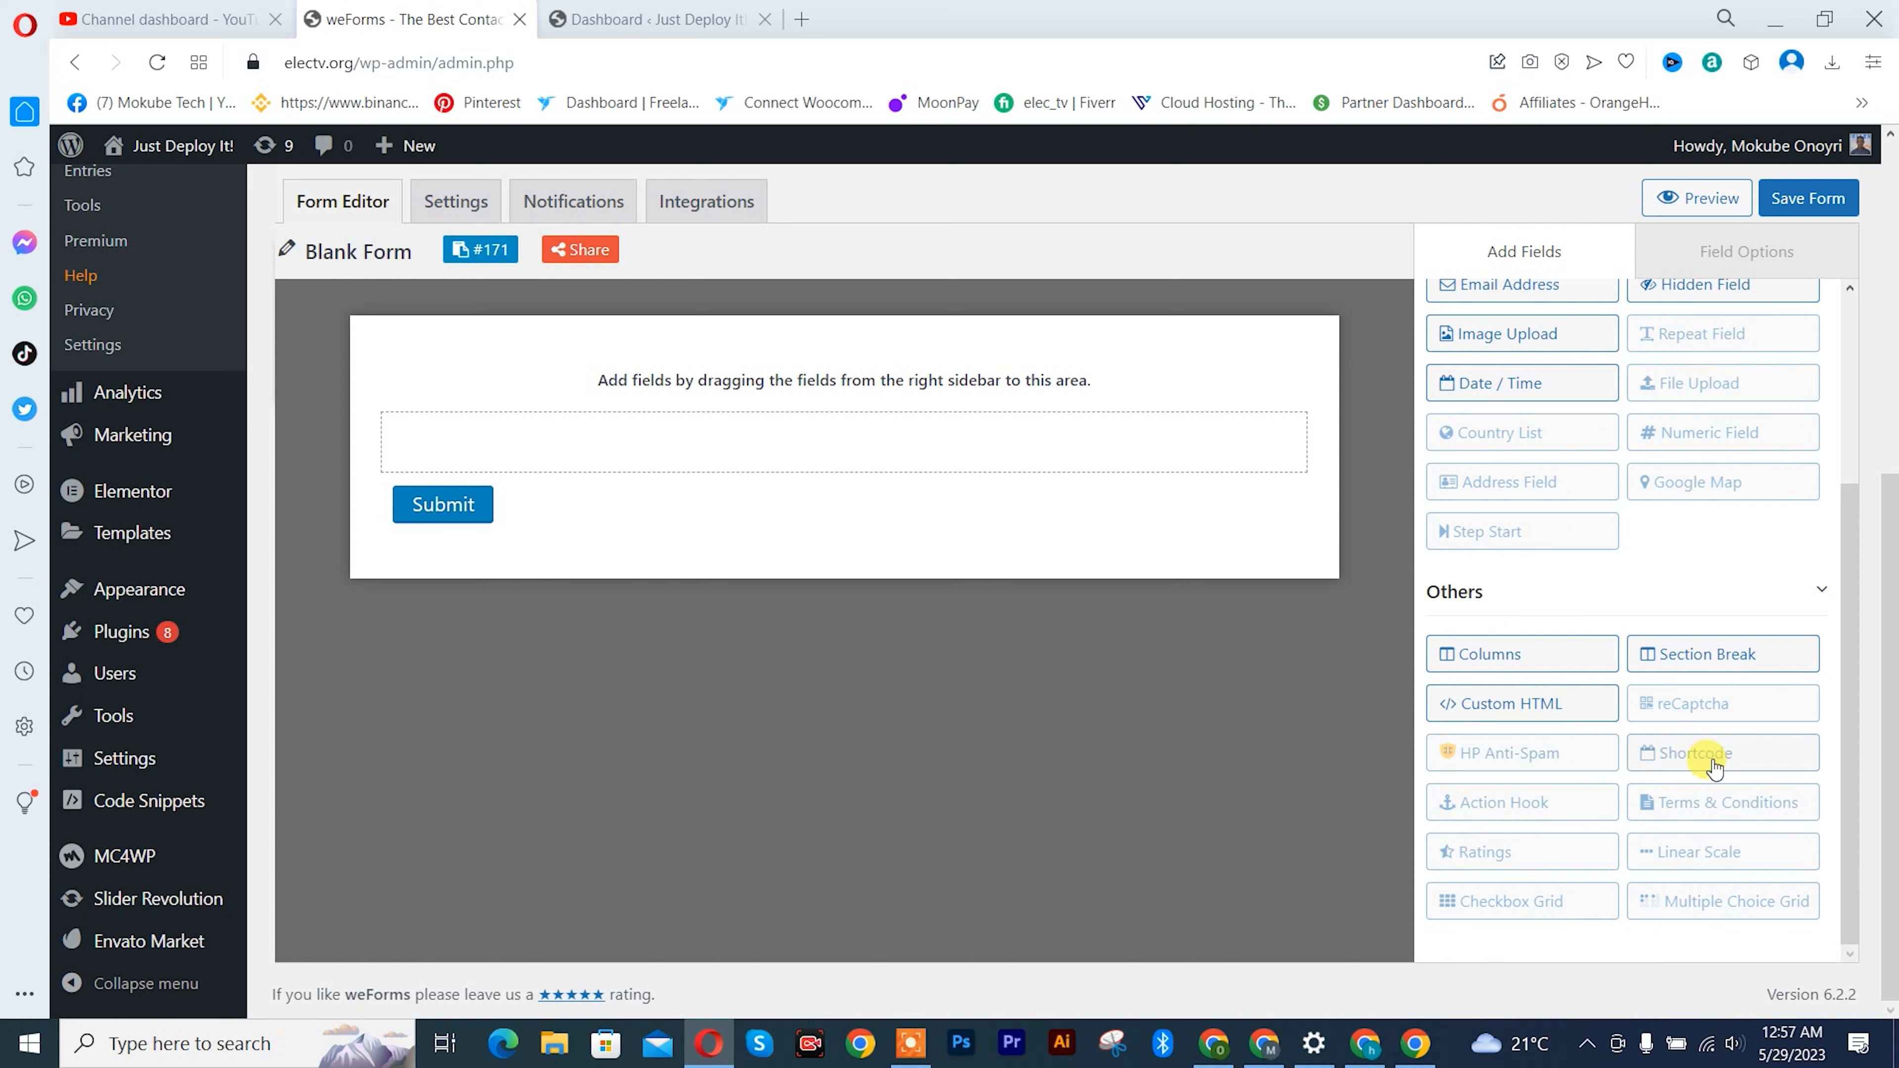
scroll(1690, 518, "up", 2)
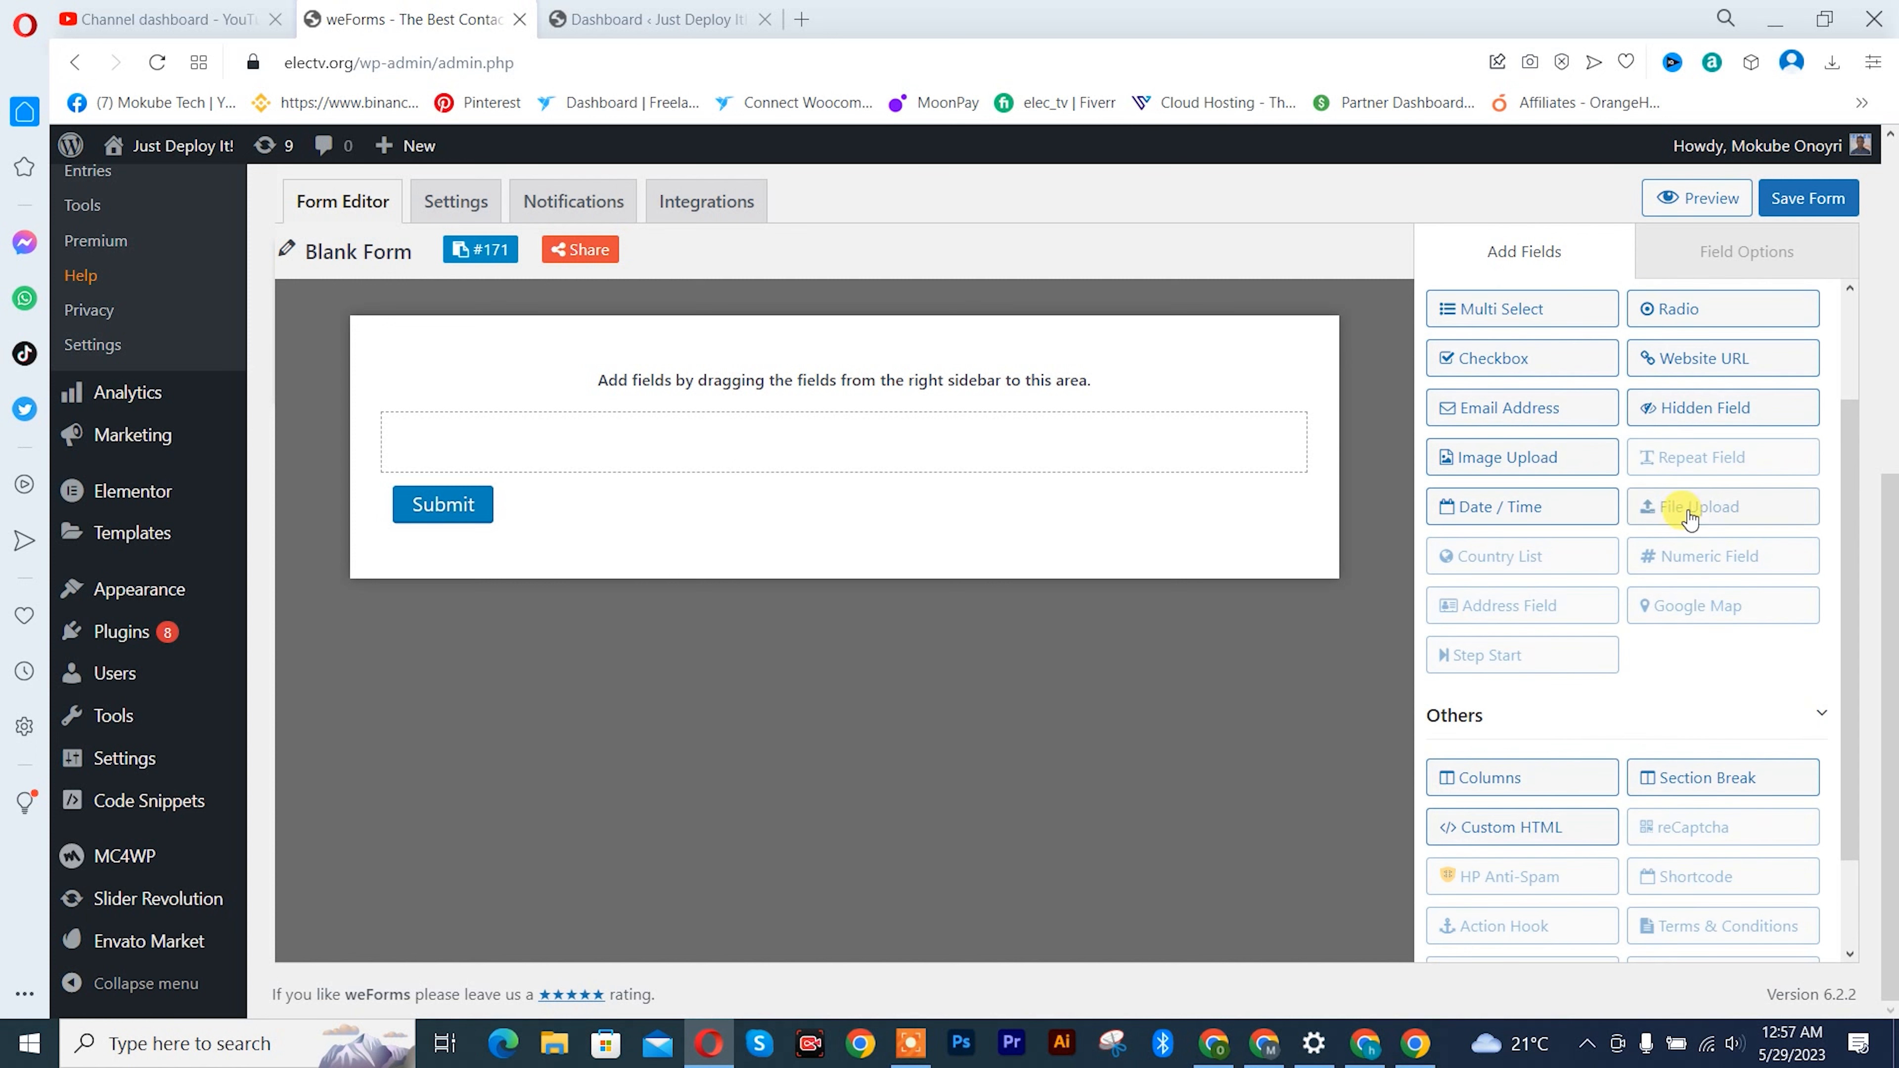
scroll(1688, 534, "up", 2)
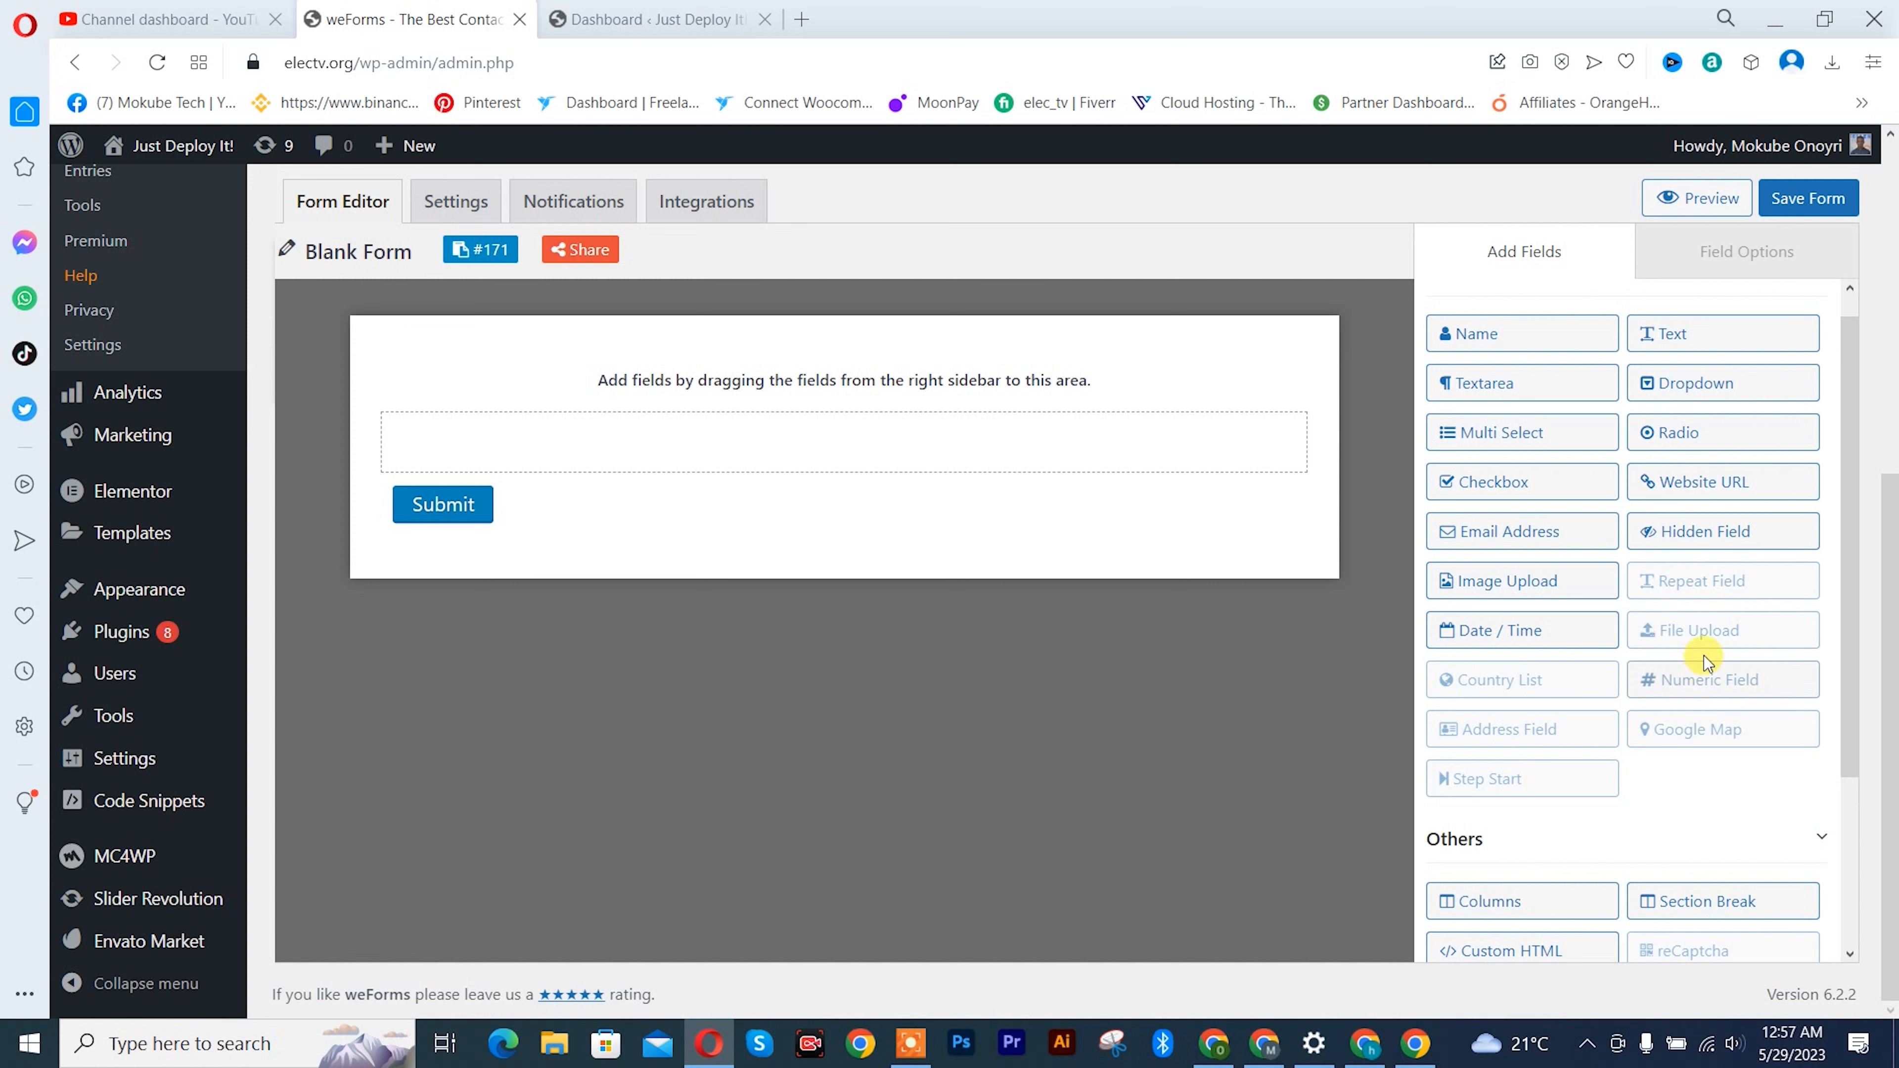
scroll(1714, 707, "up", 1)
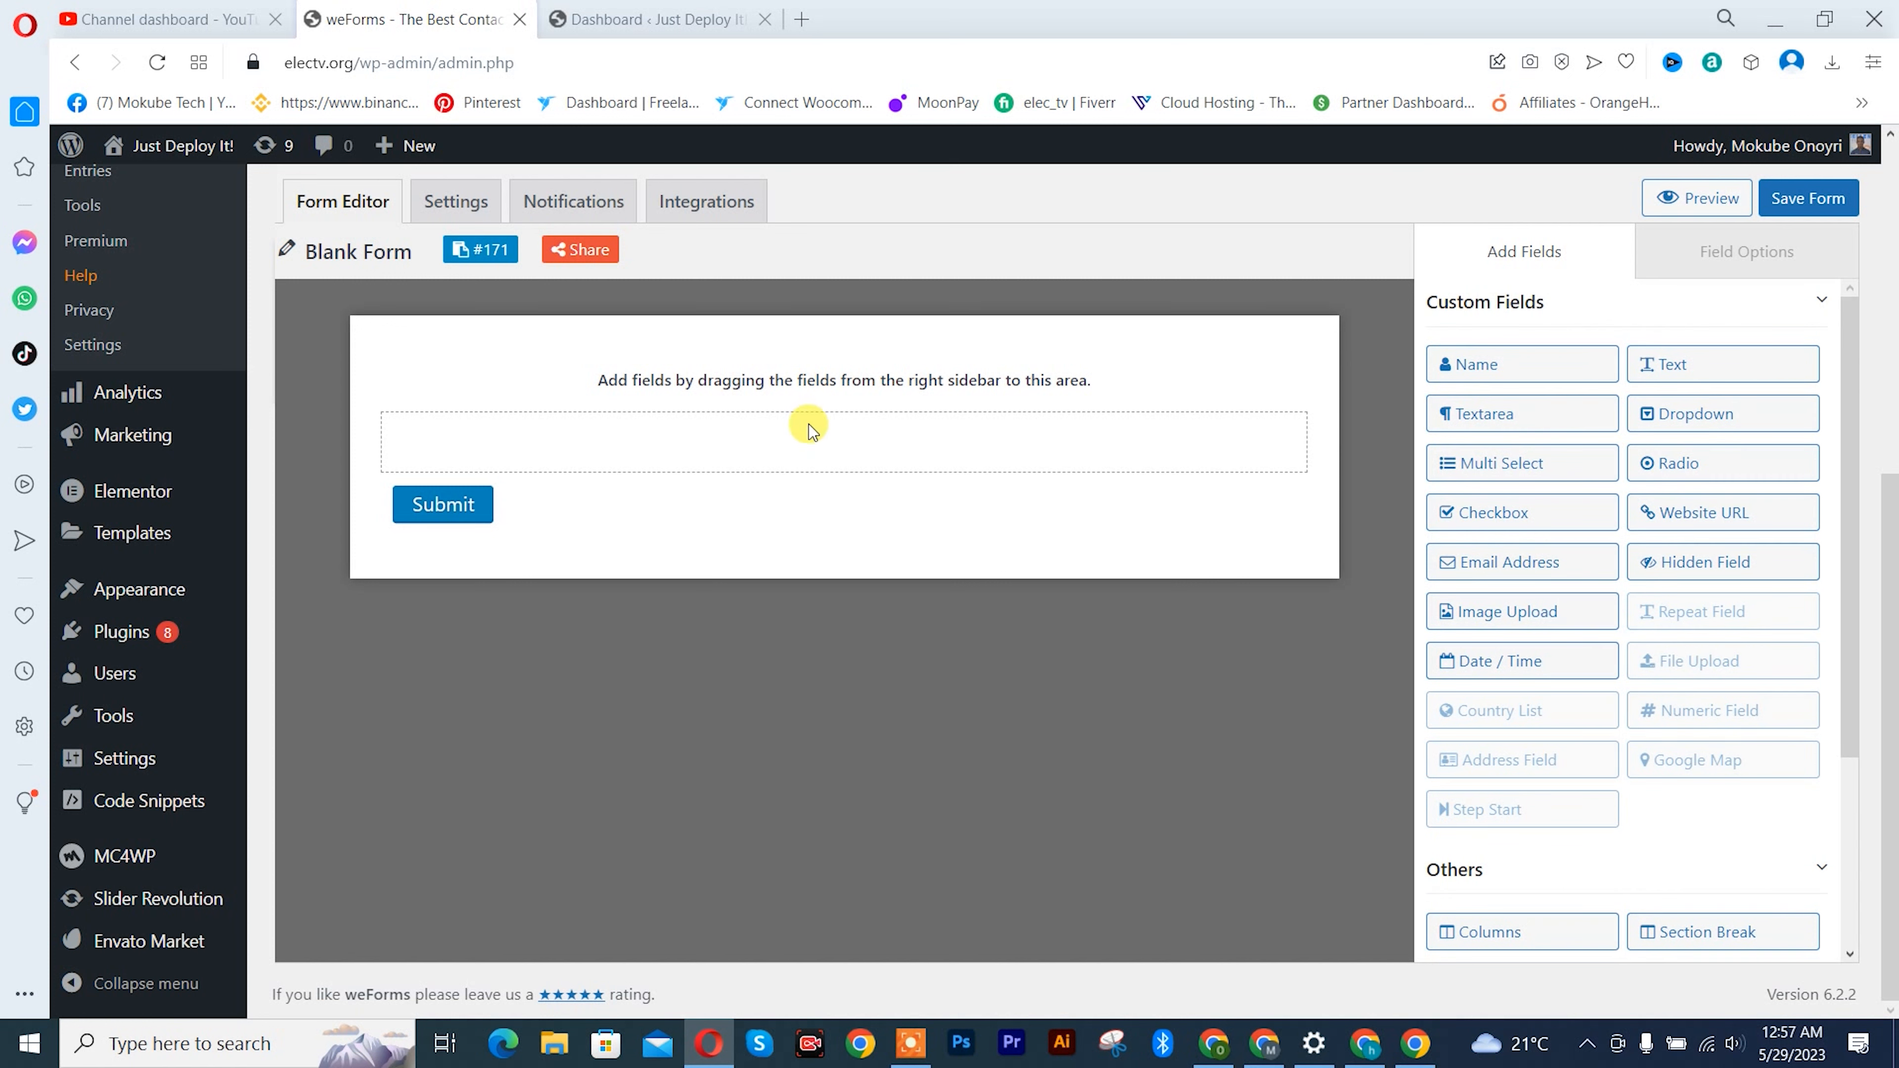
left_click_drag(1490, 365, 665, 441)
left_click_drag(1475, 365, 620, 446)
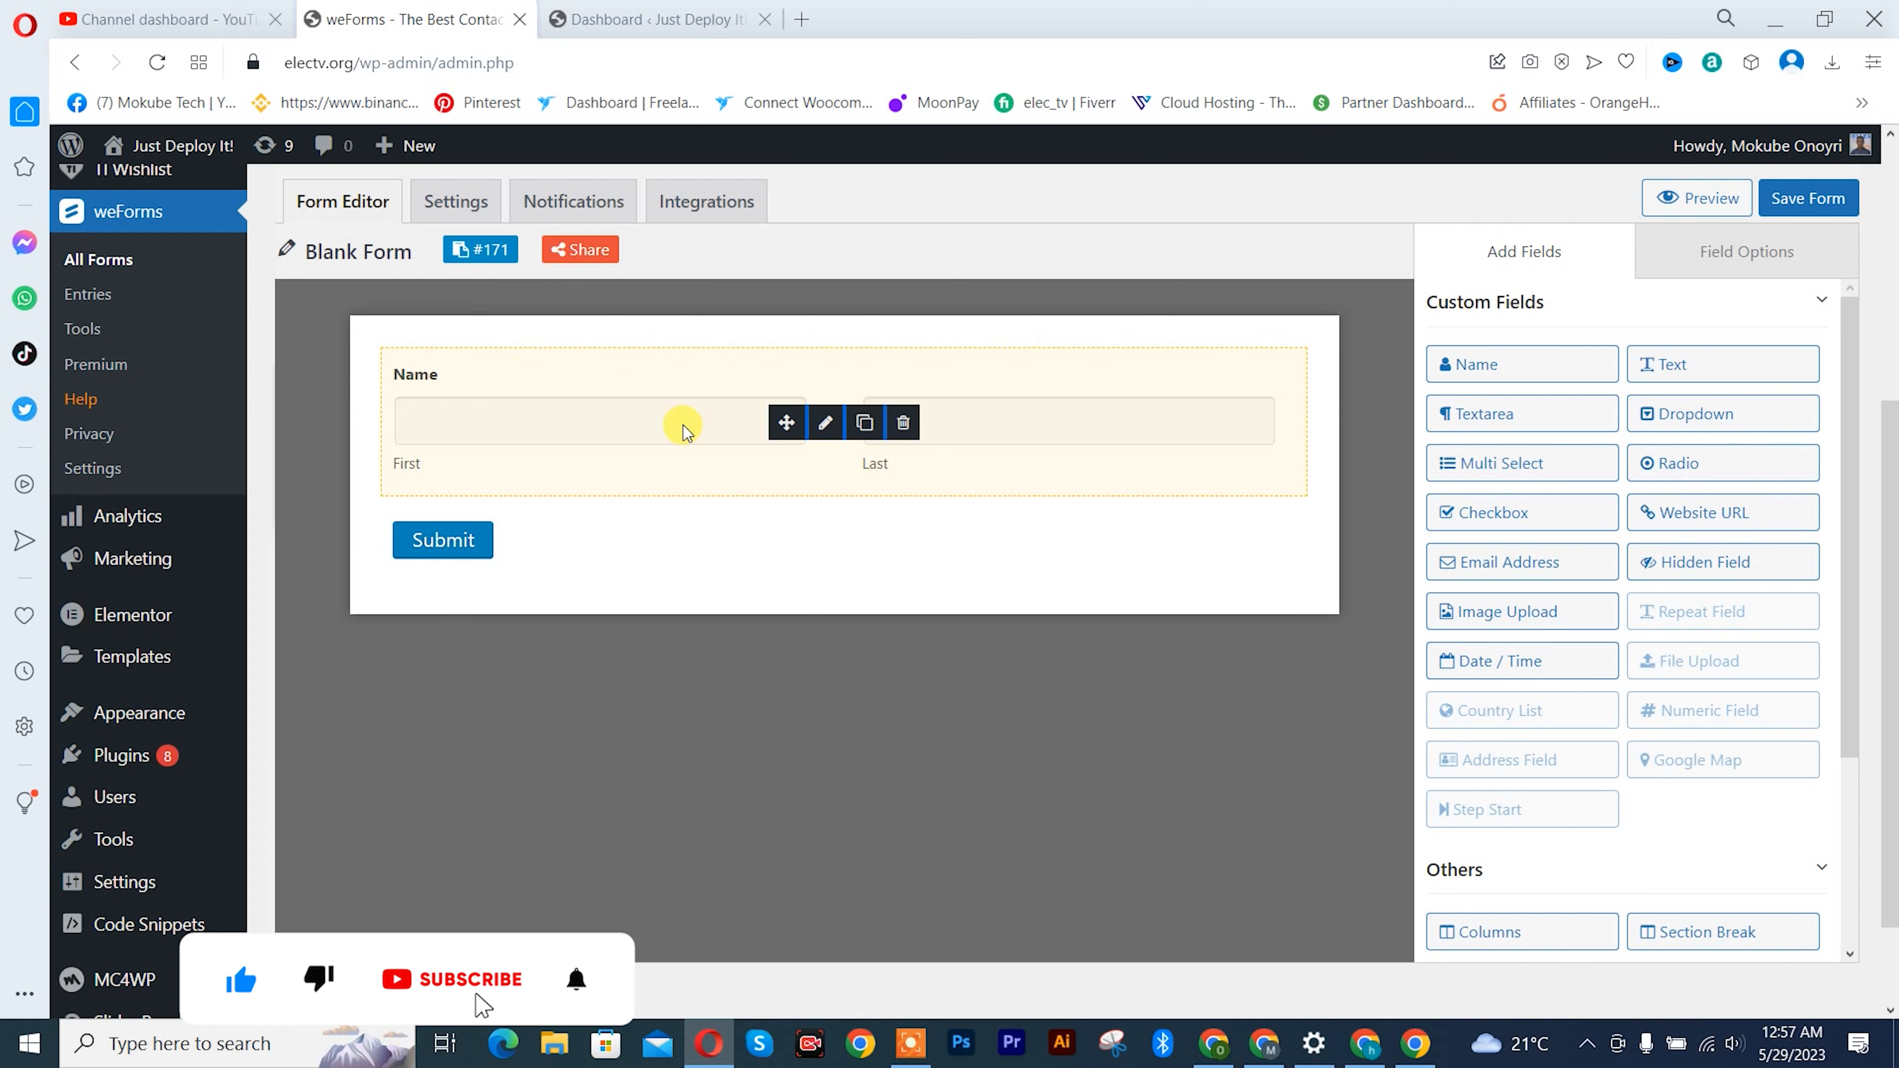
- Set the Name field's meta key to name and make the field required
left_click(1722, 271)
left_click_drag(1629, 485, 1463, 485)
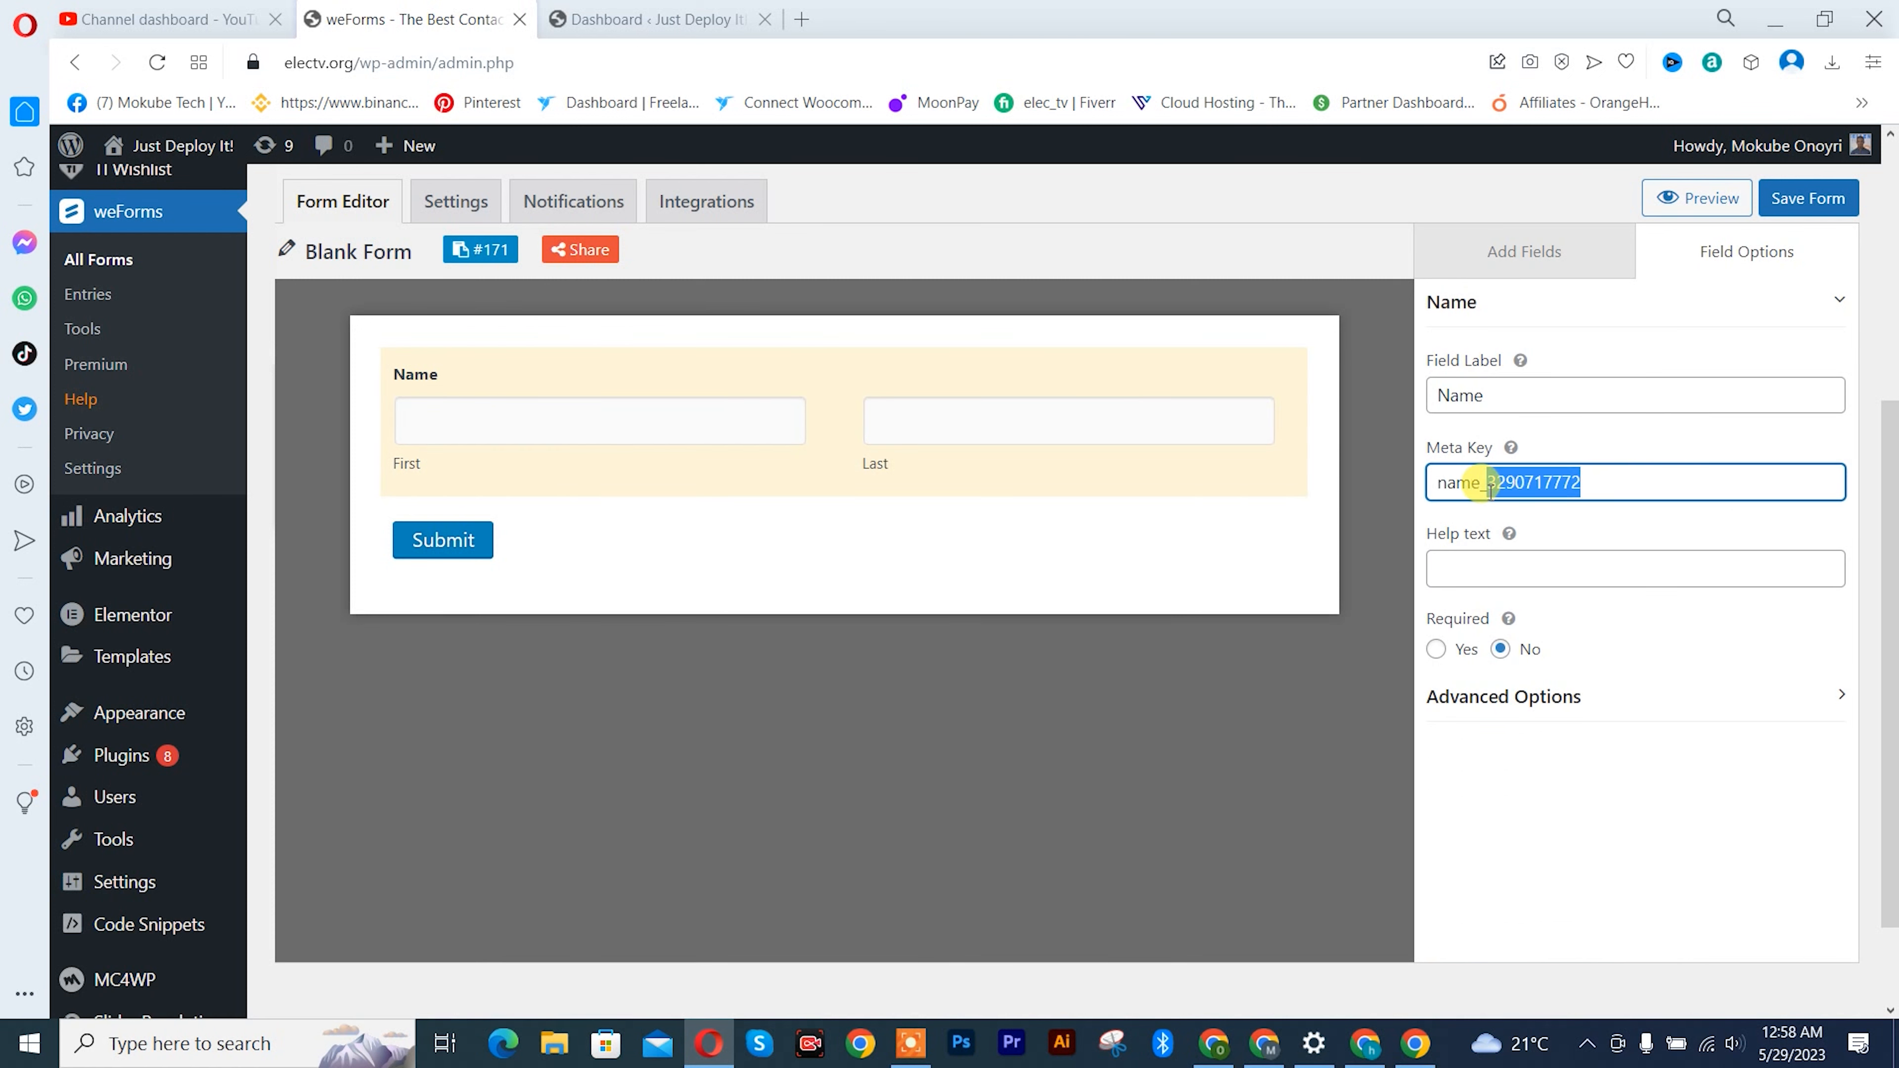
key("BackSpace")
key("BackSpace")
left_click(1437, 650)
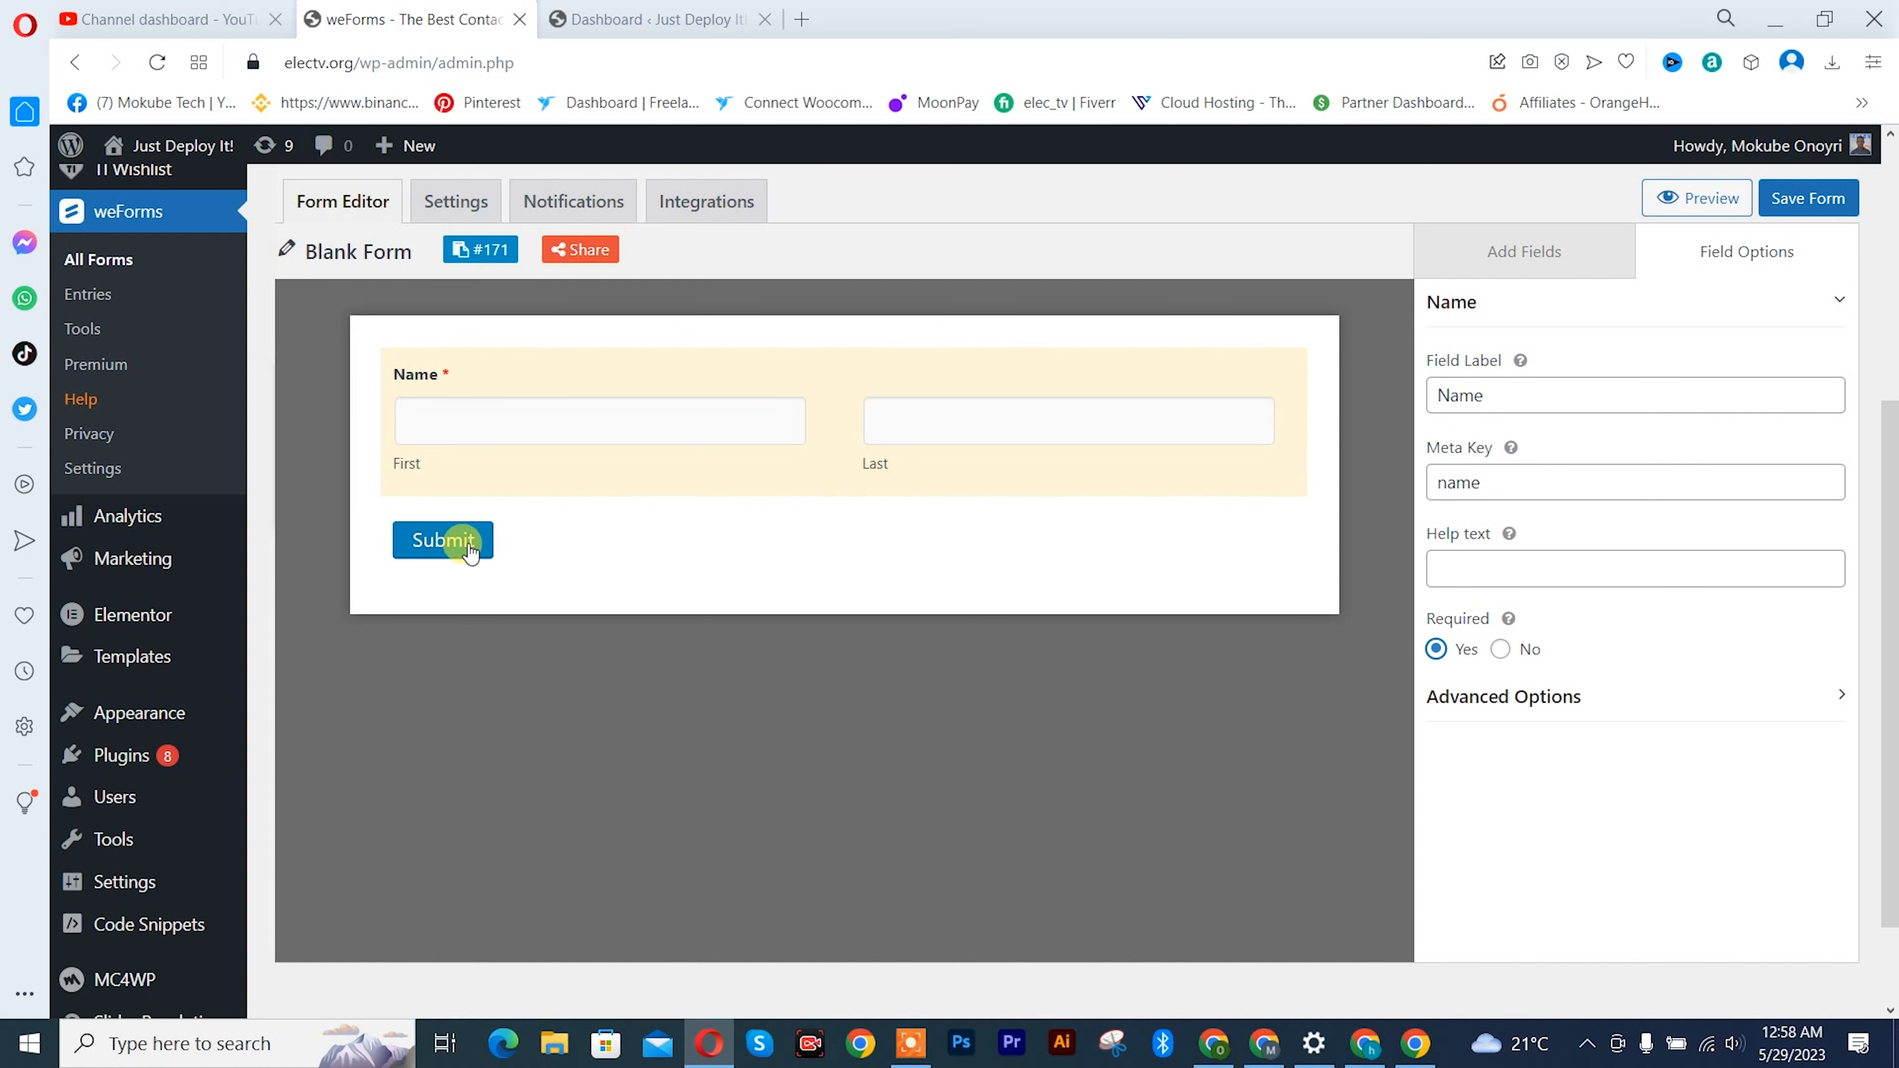
- Try the First, Middle and Last name format on the Name field and return it to First and Last name
left_click(1567, 708)
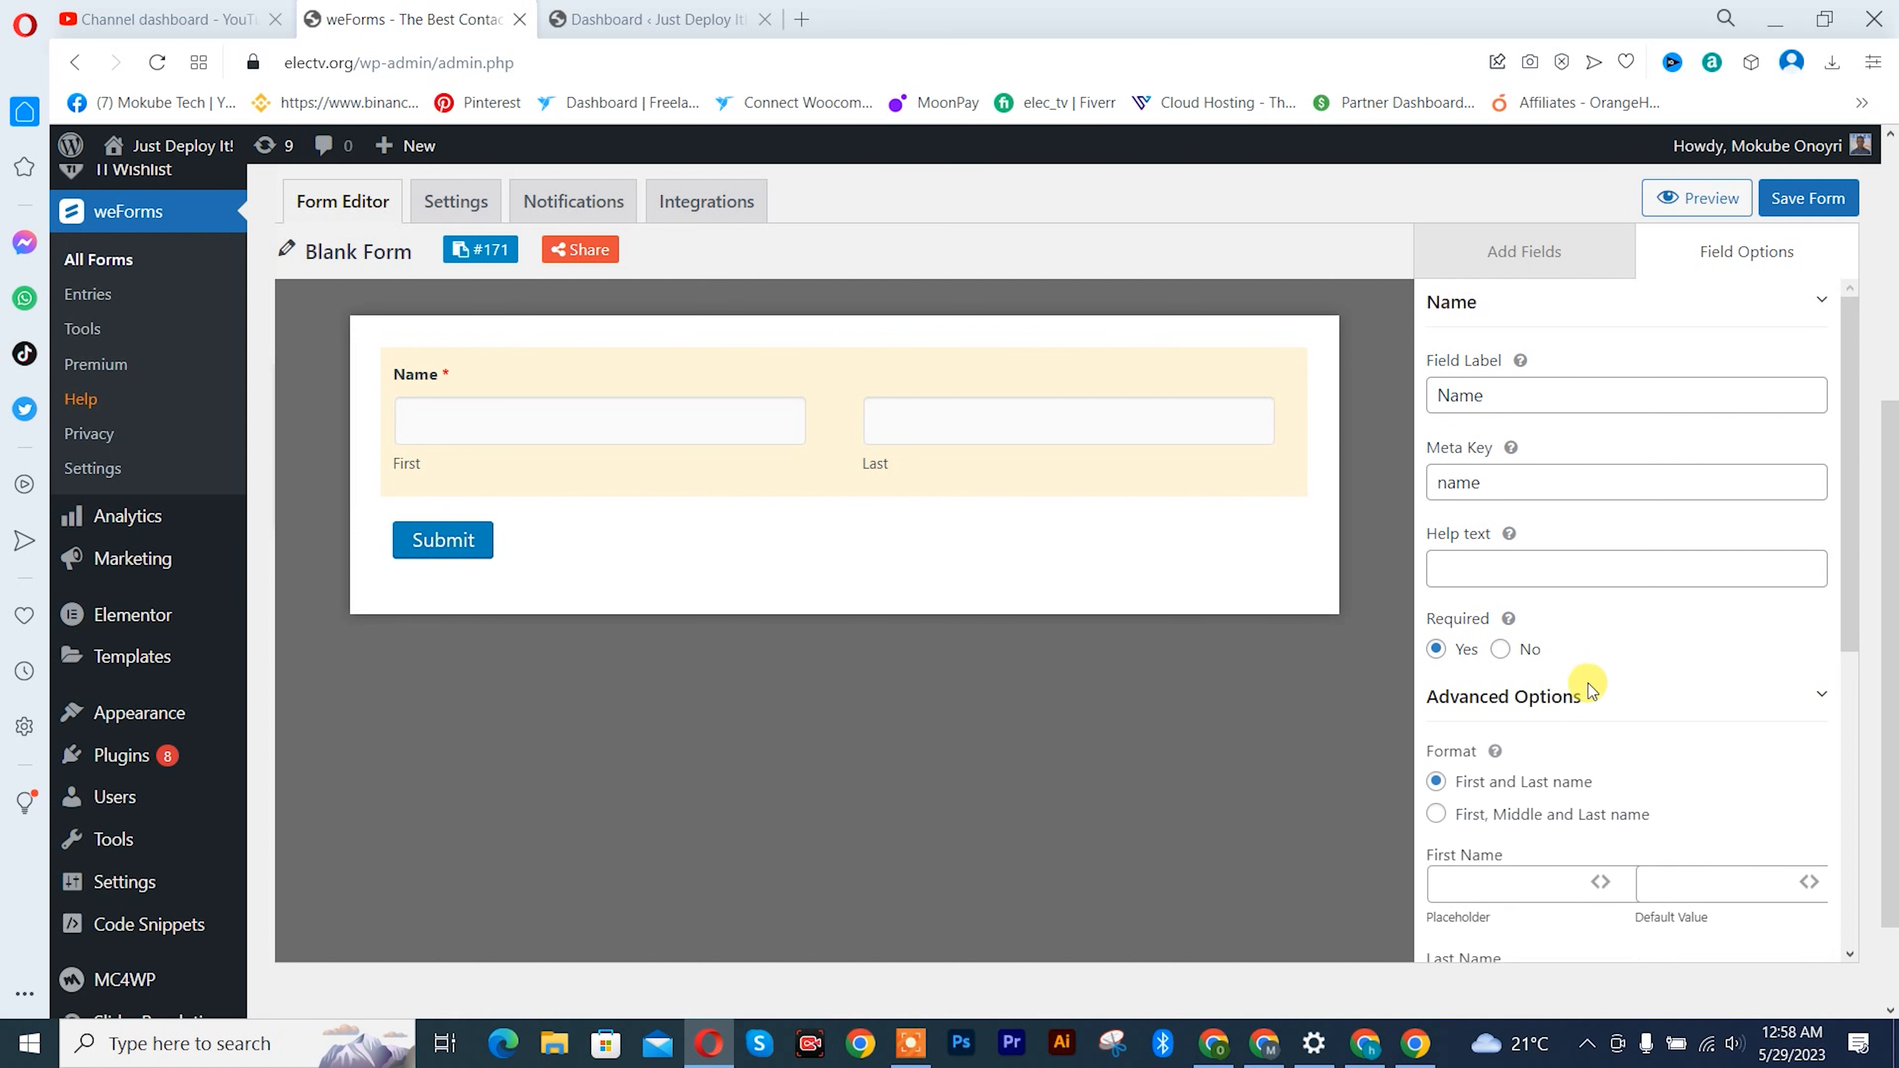
scroll(1526, 763, "down", 2)
left_click(1435, 692)
left_click(1436, 659)
left_click(1436, 693)
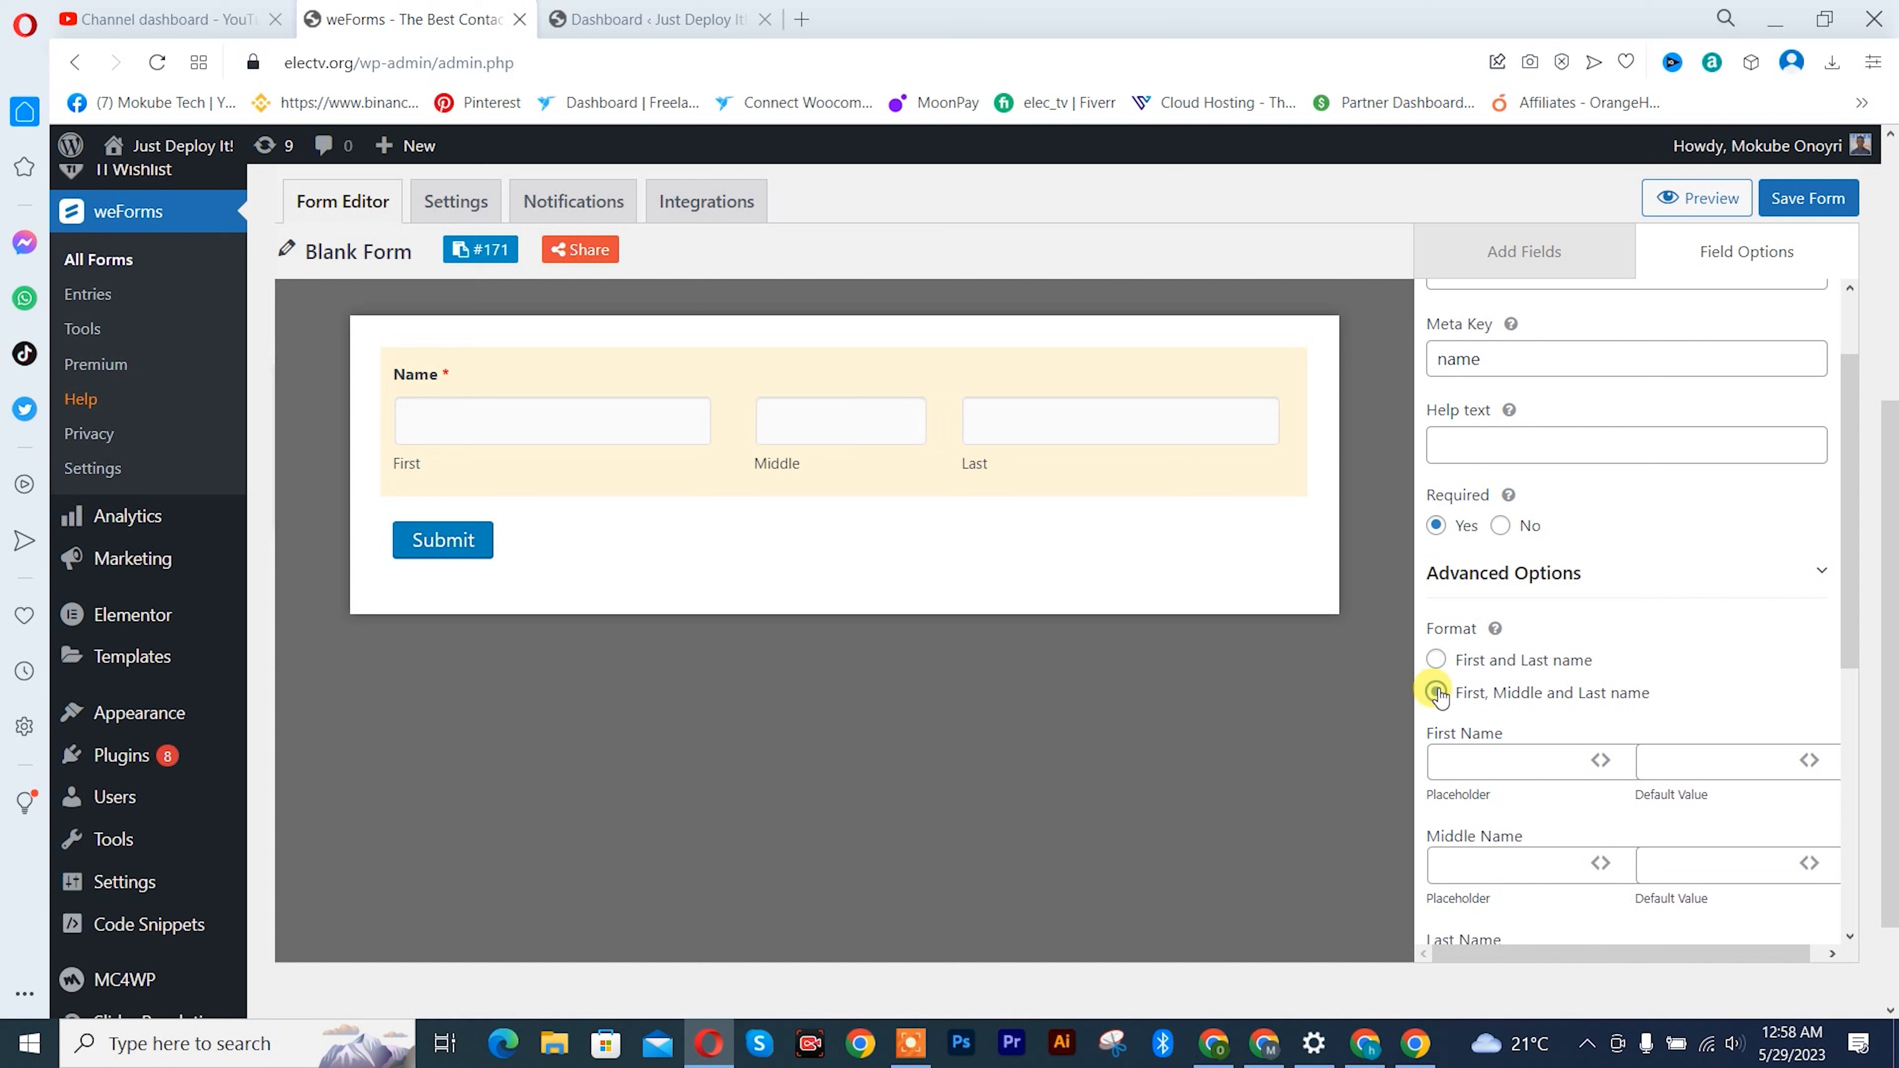
scroll(1577, 835, "down", 5)
scroll(1585, 704, "up", 4)
scroll(790, 484, "down", 2)
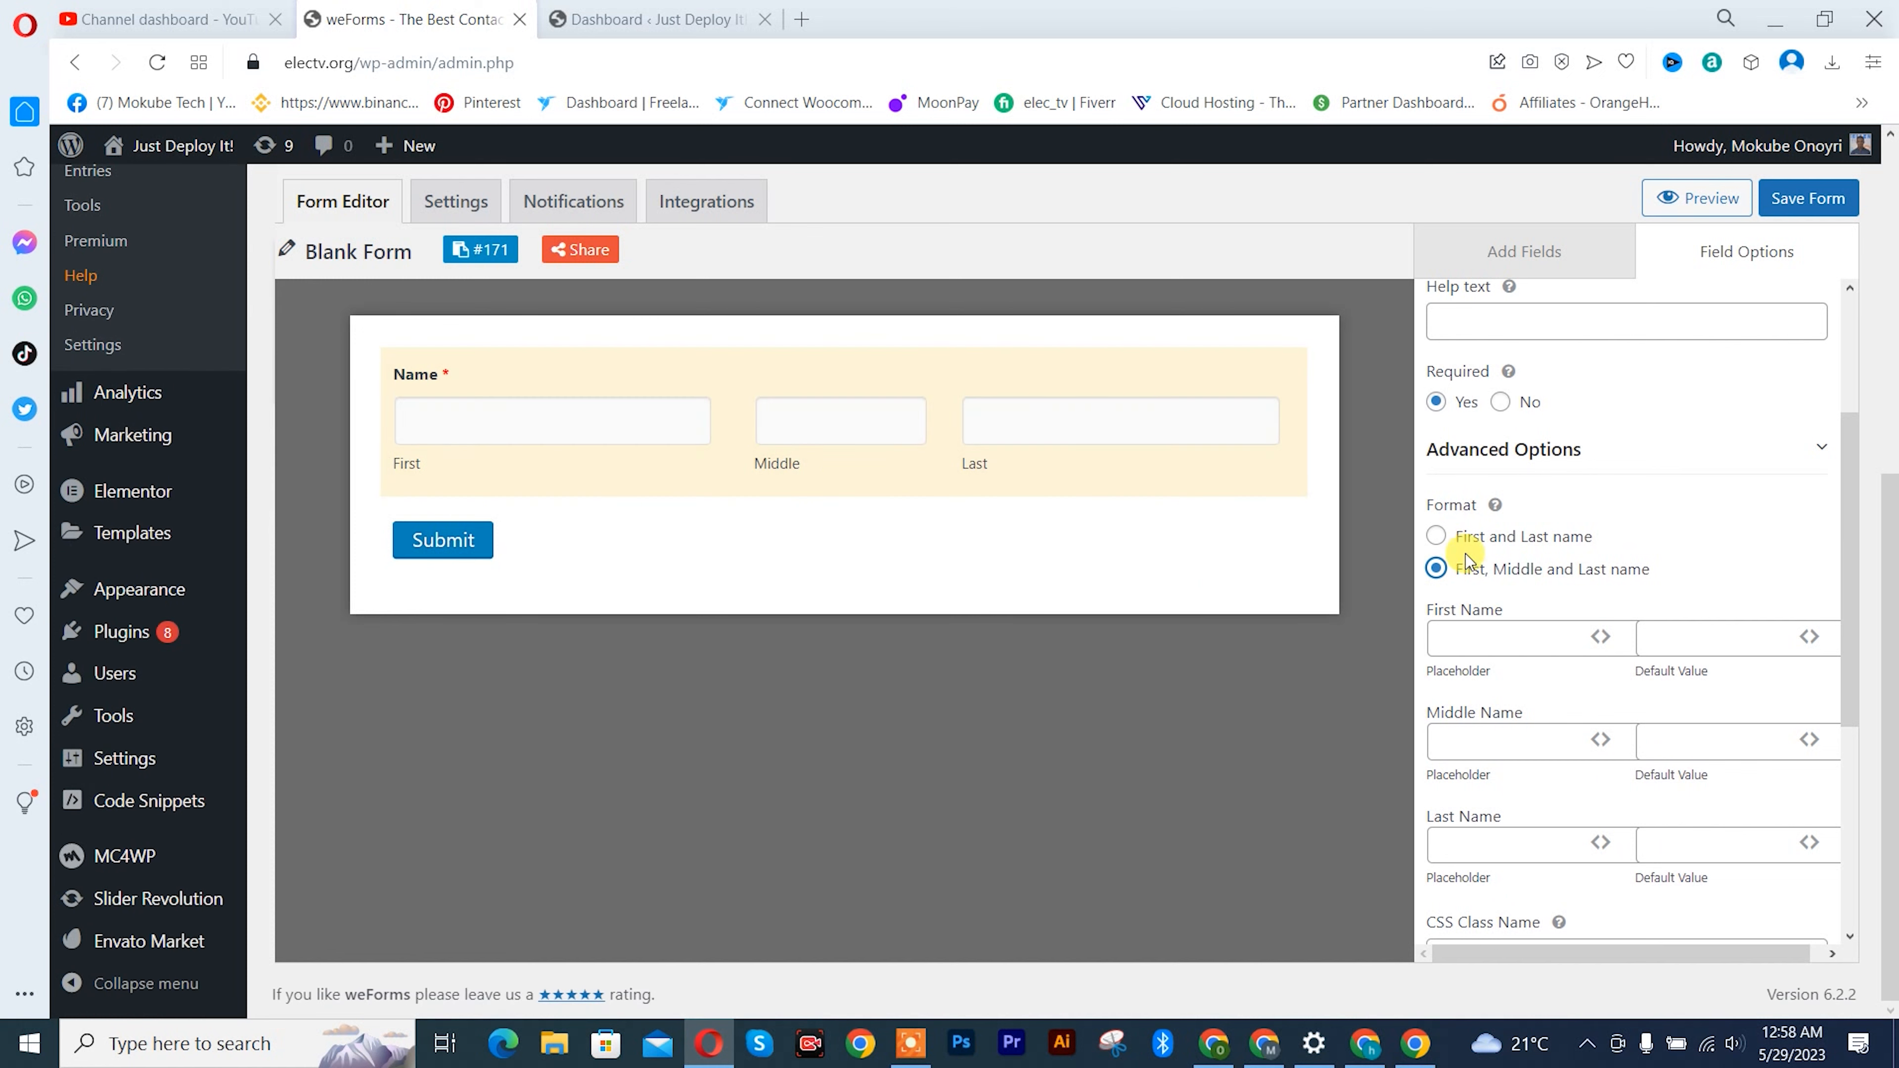
scroll(1467, 561, "up", 2)
left_click(1436, 660)
scroll(1465, 658, "up", 2)
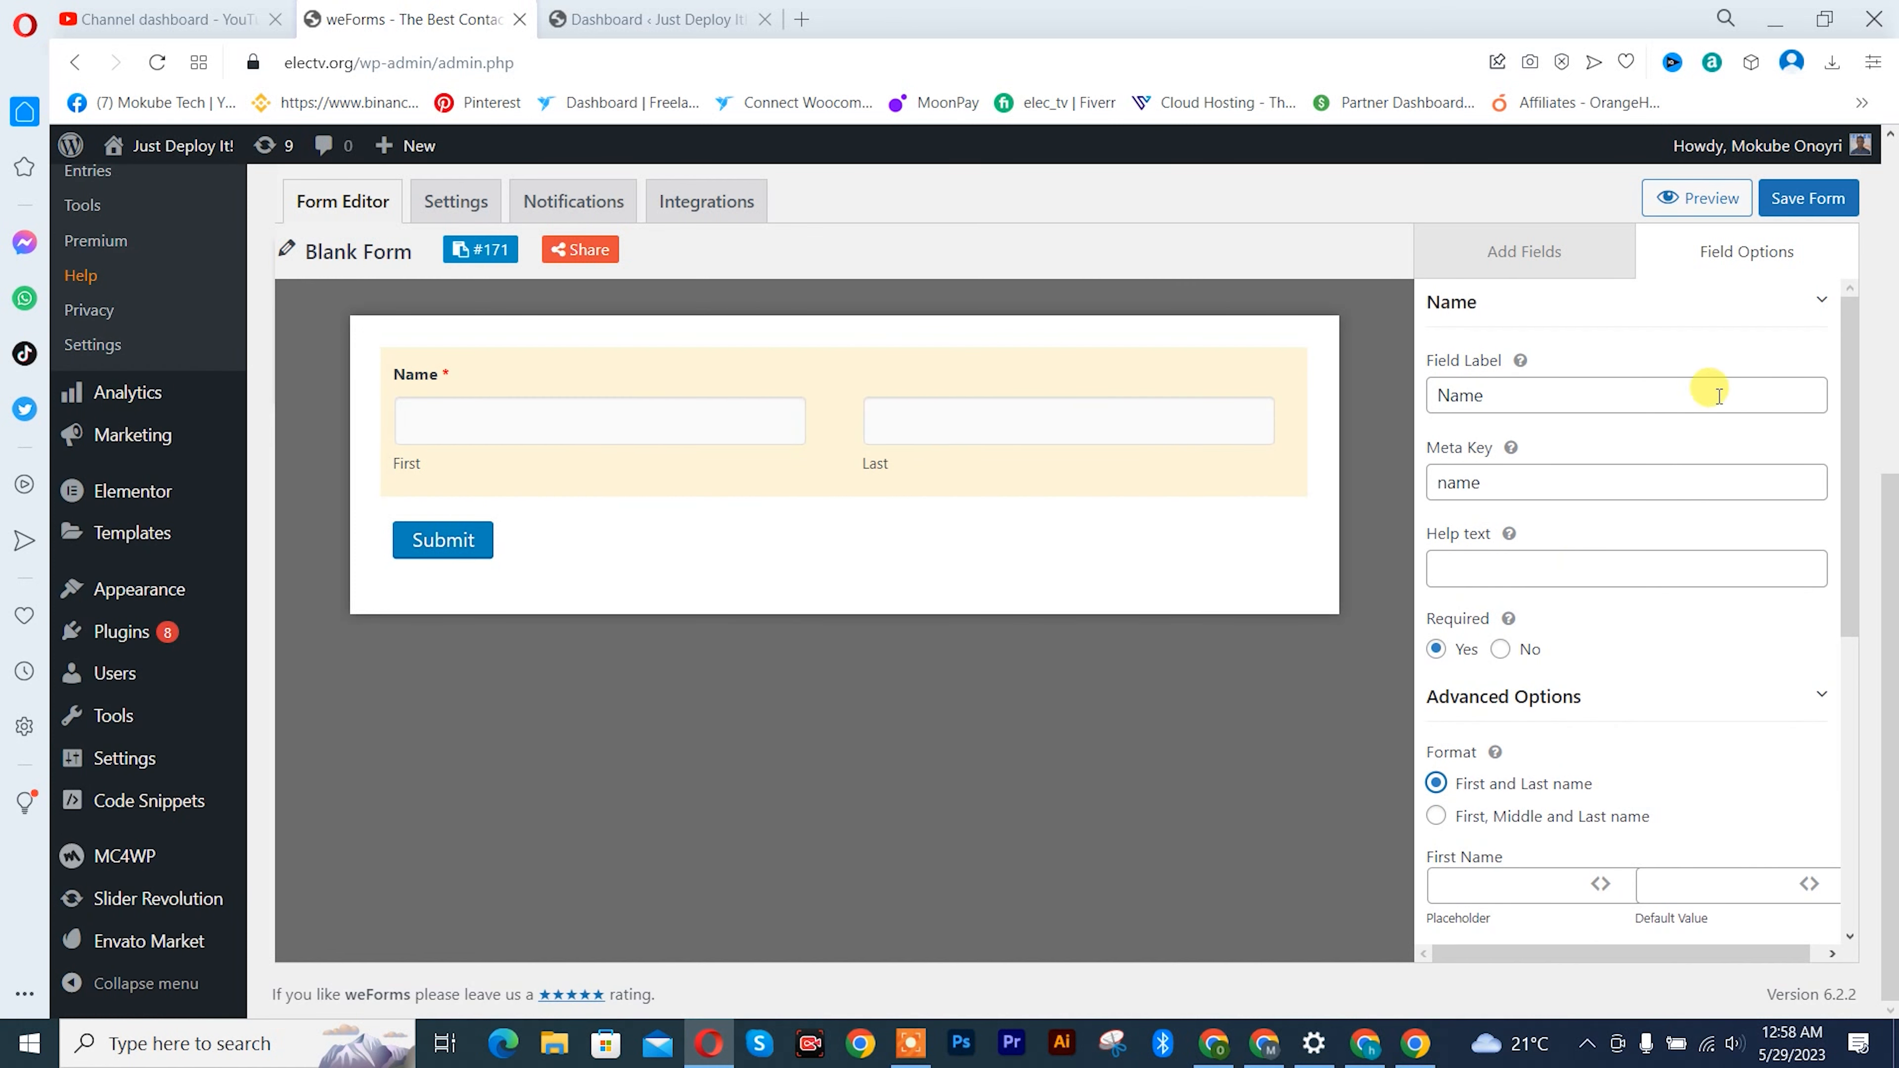
- Add a required Email Address field below the Name field, with email_address as its meta key
left_click(1518, 260)
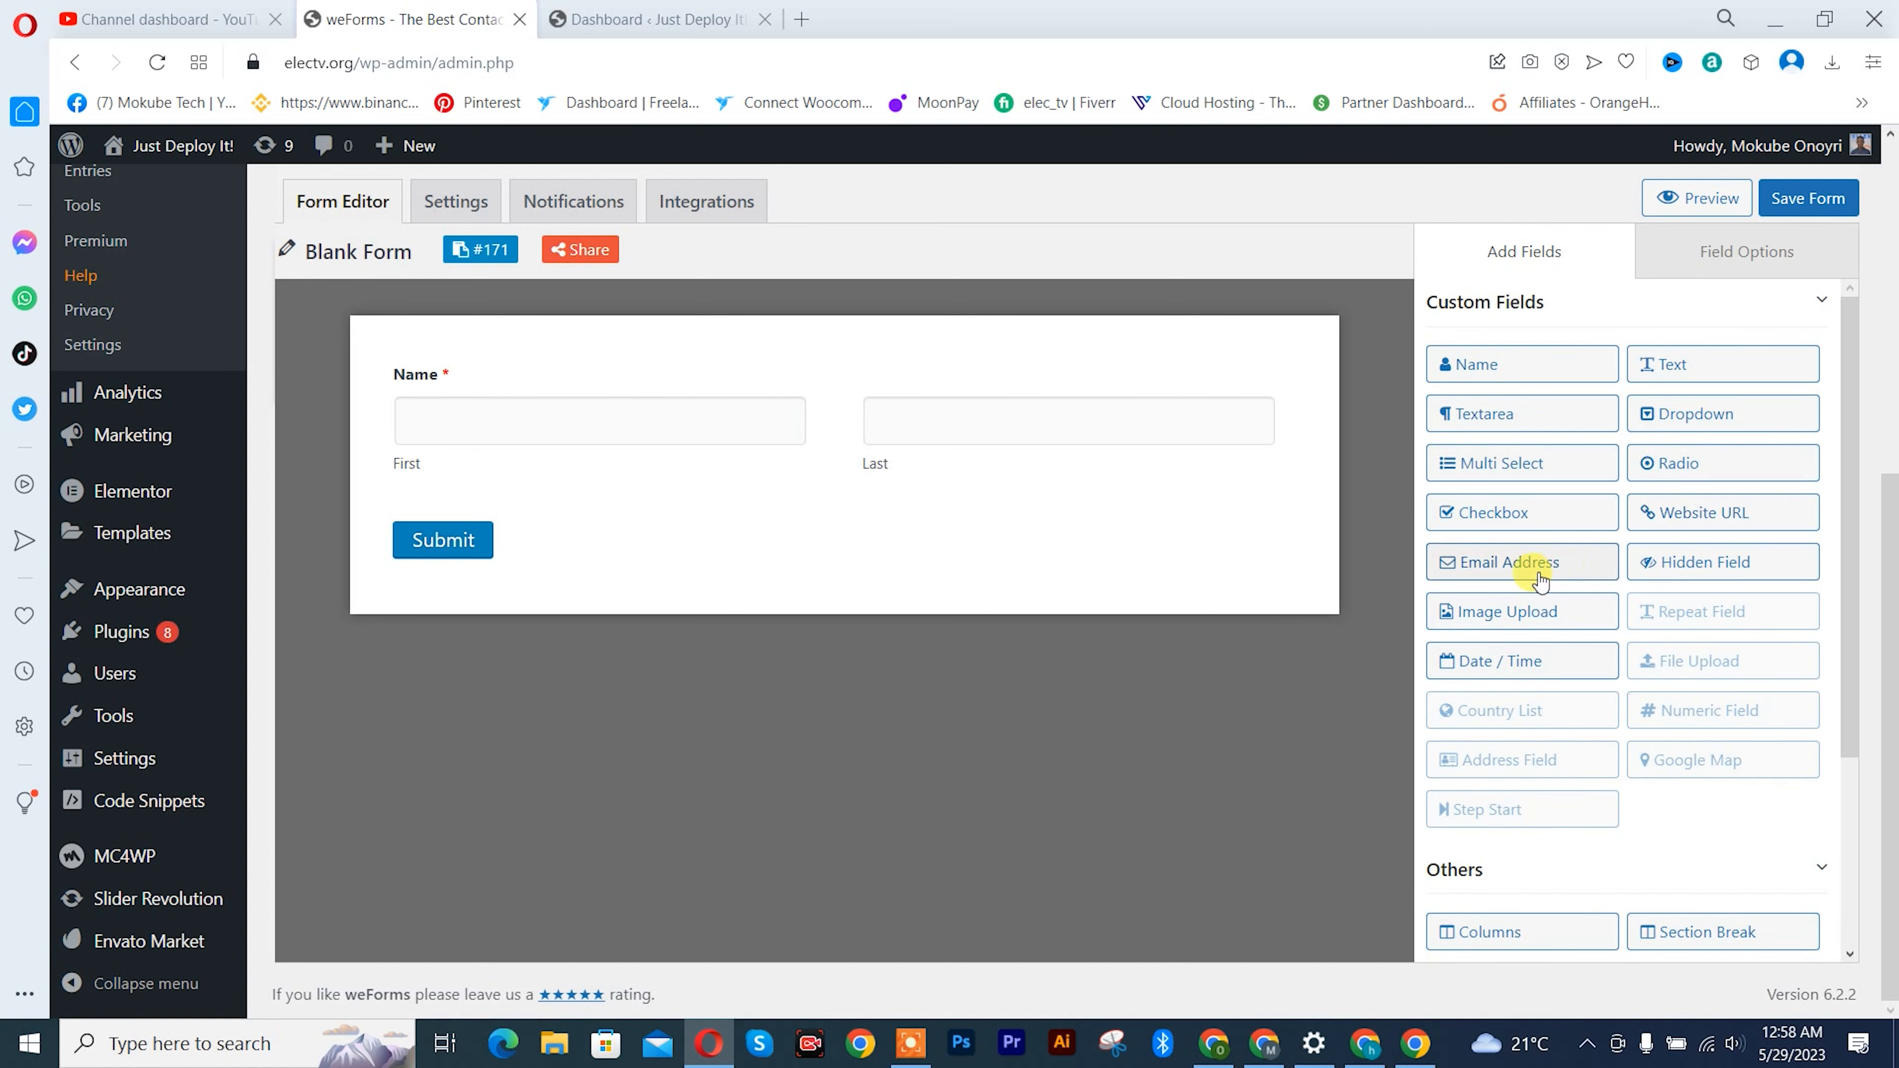
left_click_drag(1476, 559, 658, 515)
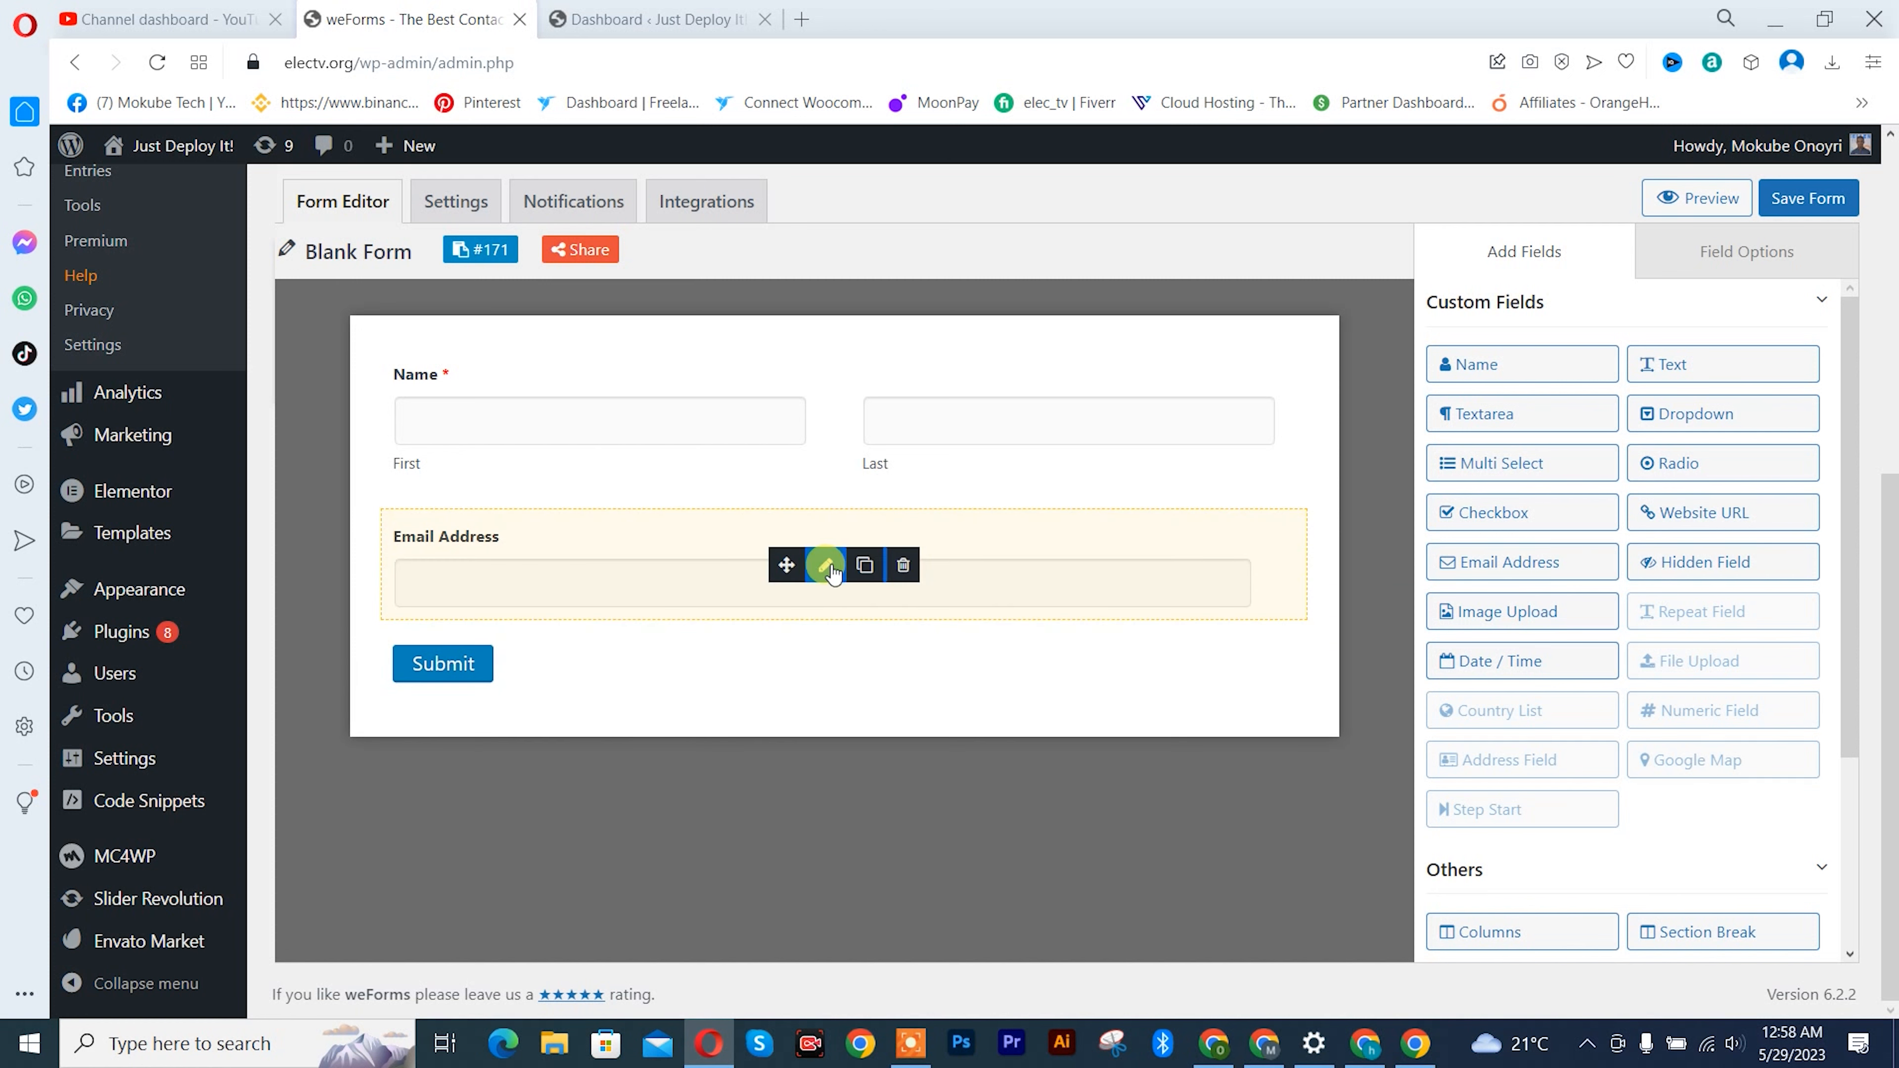
left_click(1724, 261)
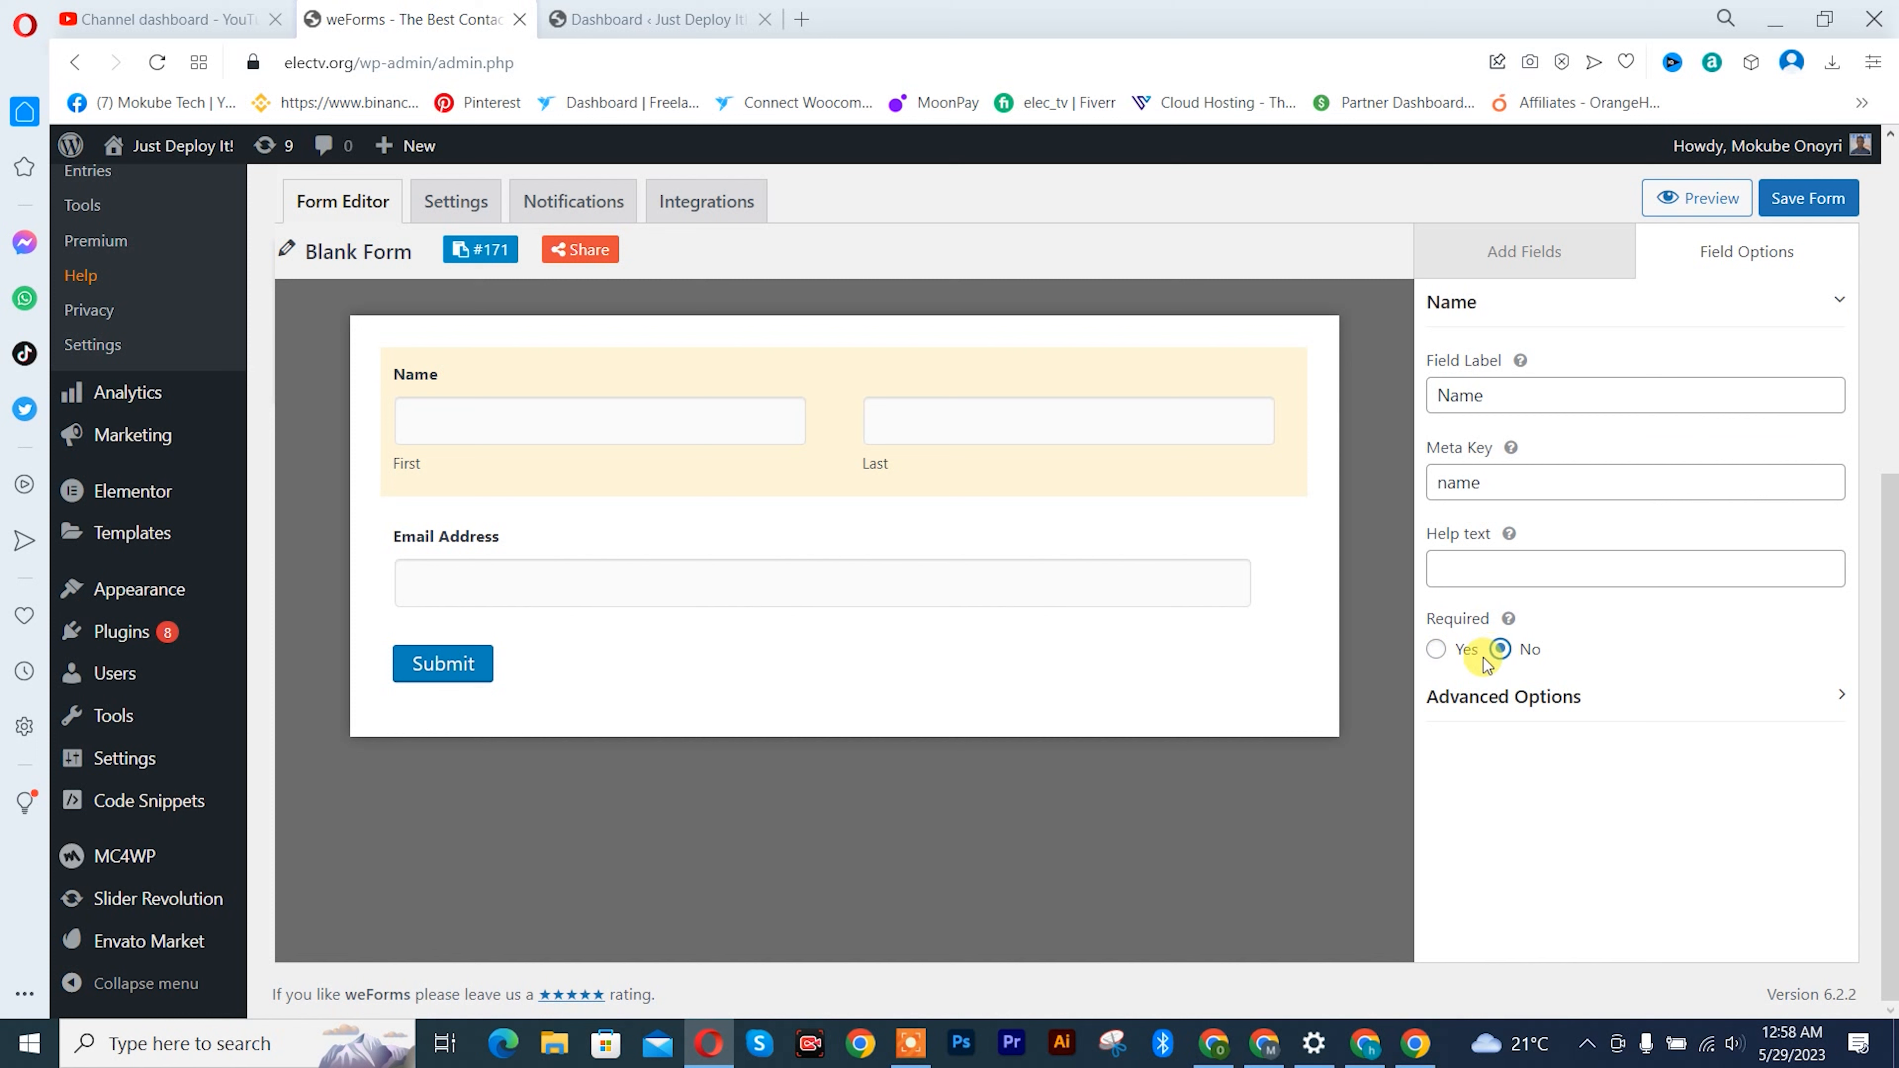
left_click(1436, 648)
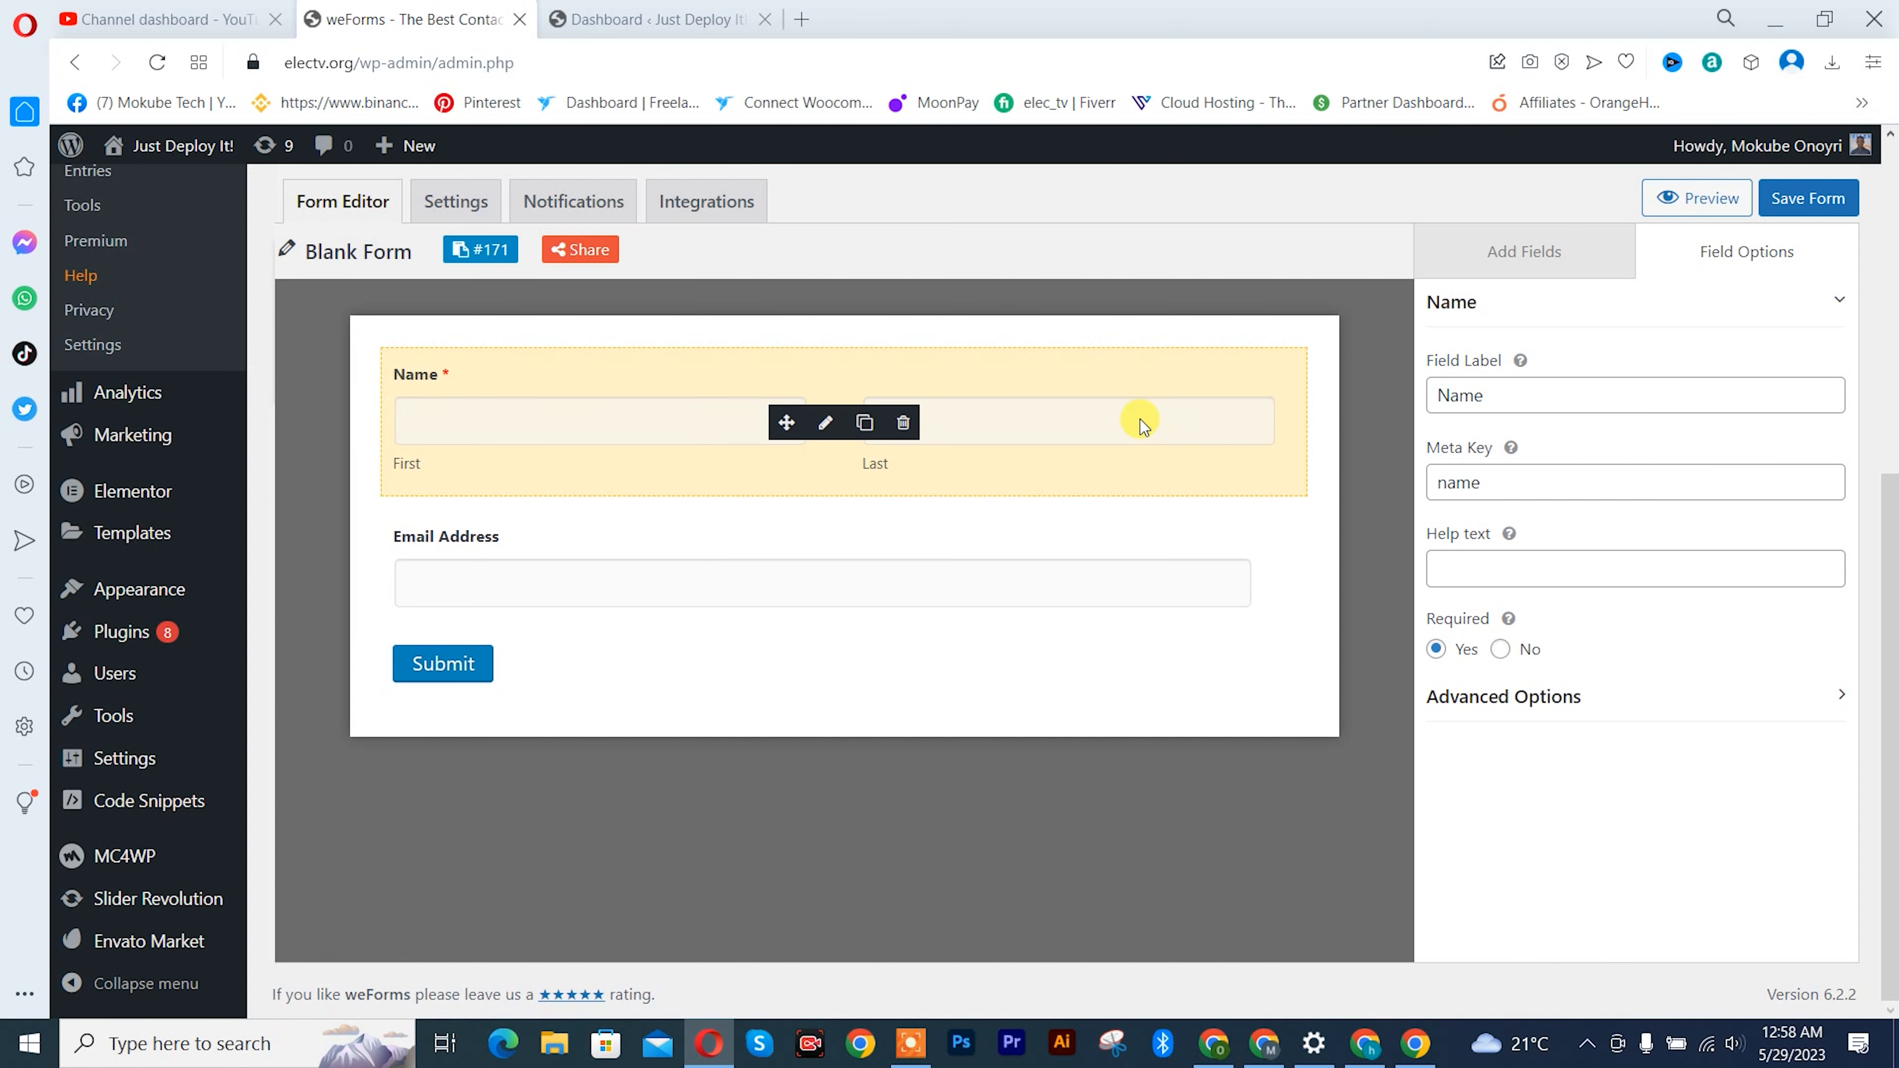
left_click(826, 566)
left_click(1436, 648)
left_click_drag(1654, 481, 1557, 481)
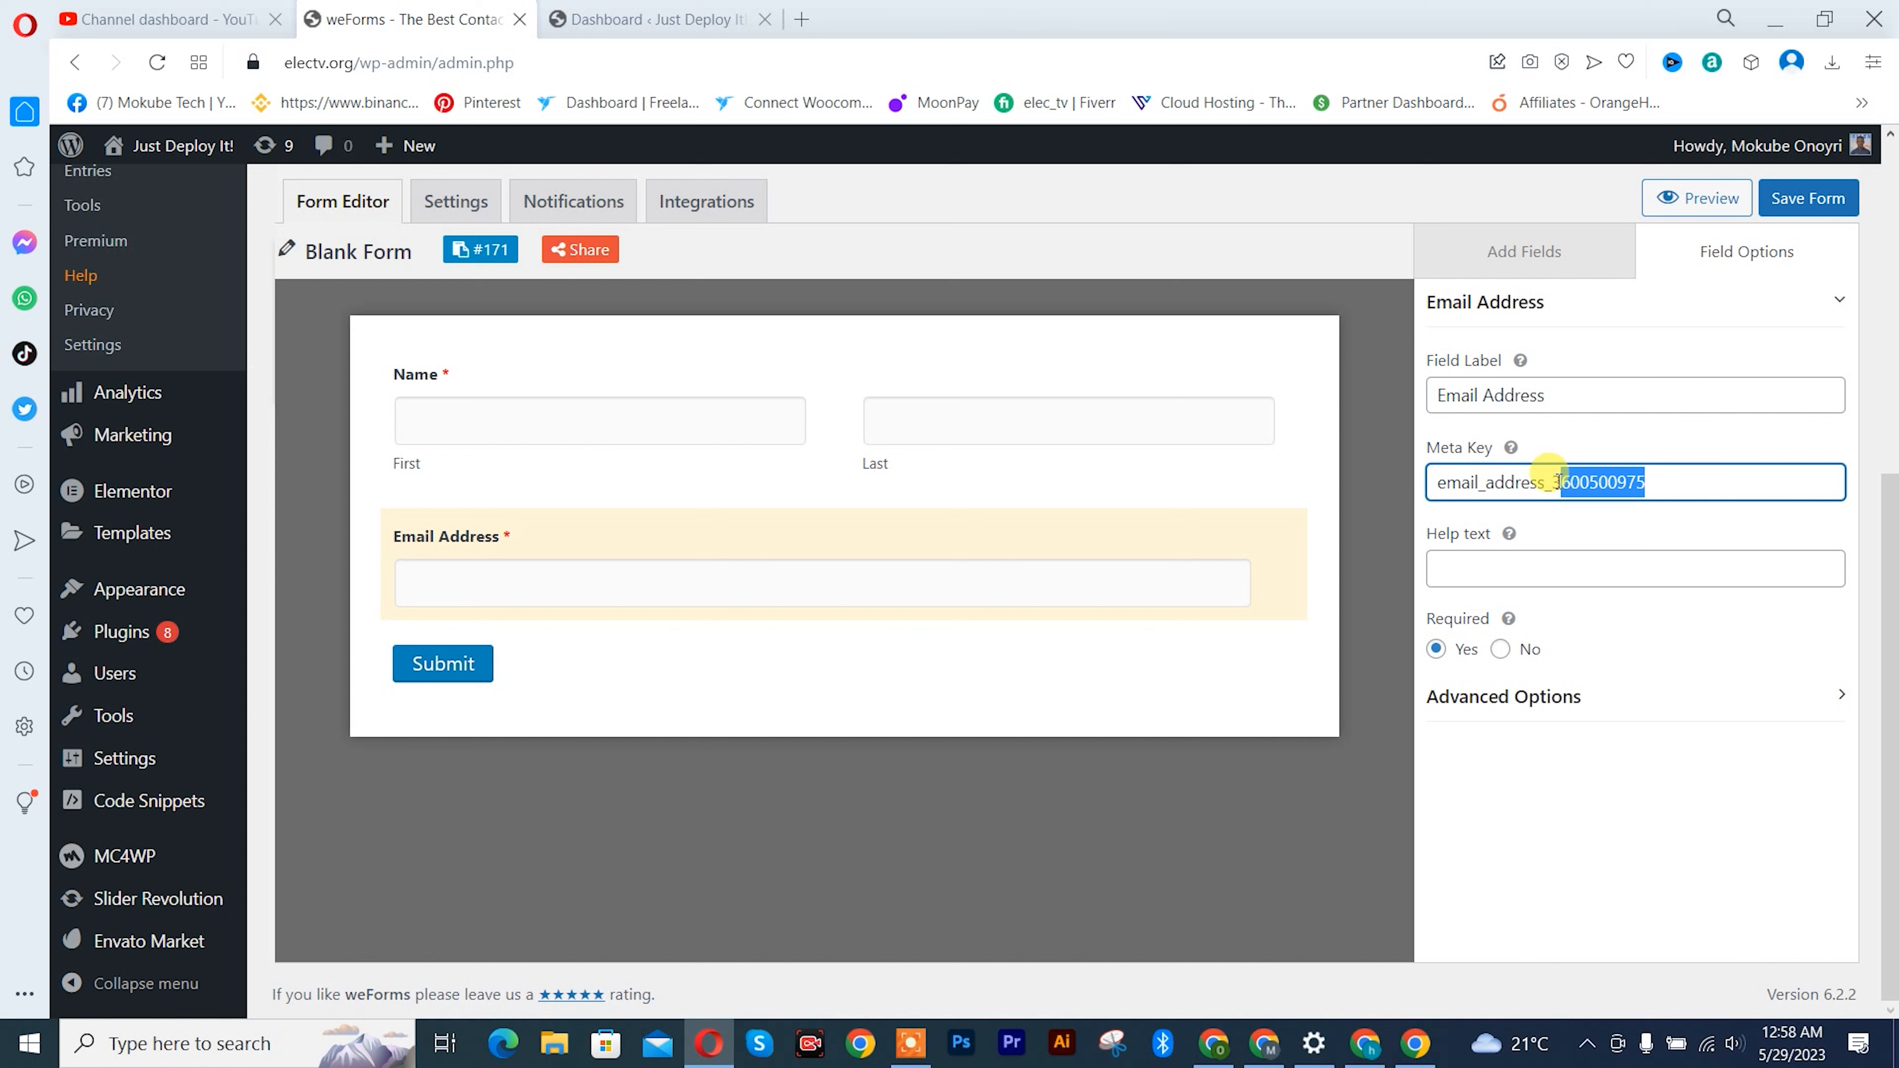
key("BackSpace")
key("BackSpace")
key("BackSpace")
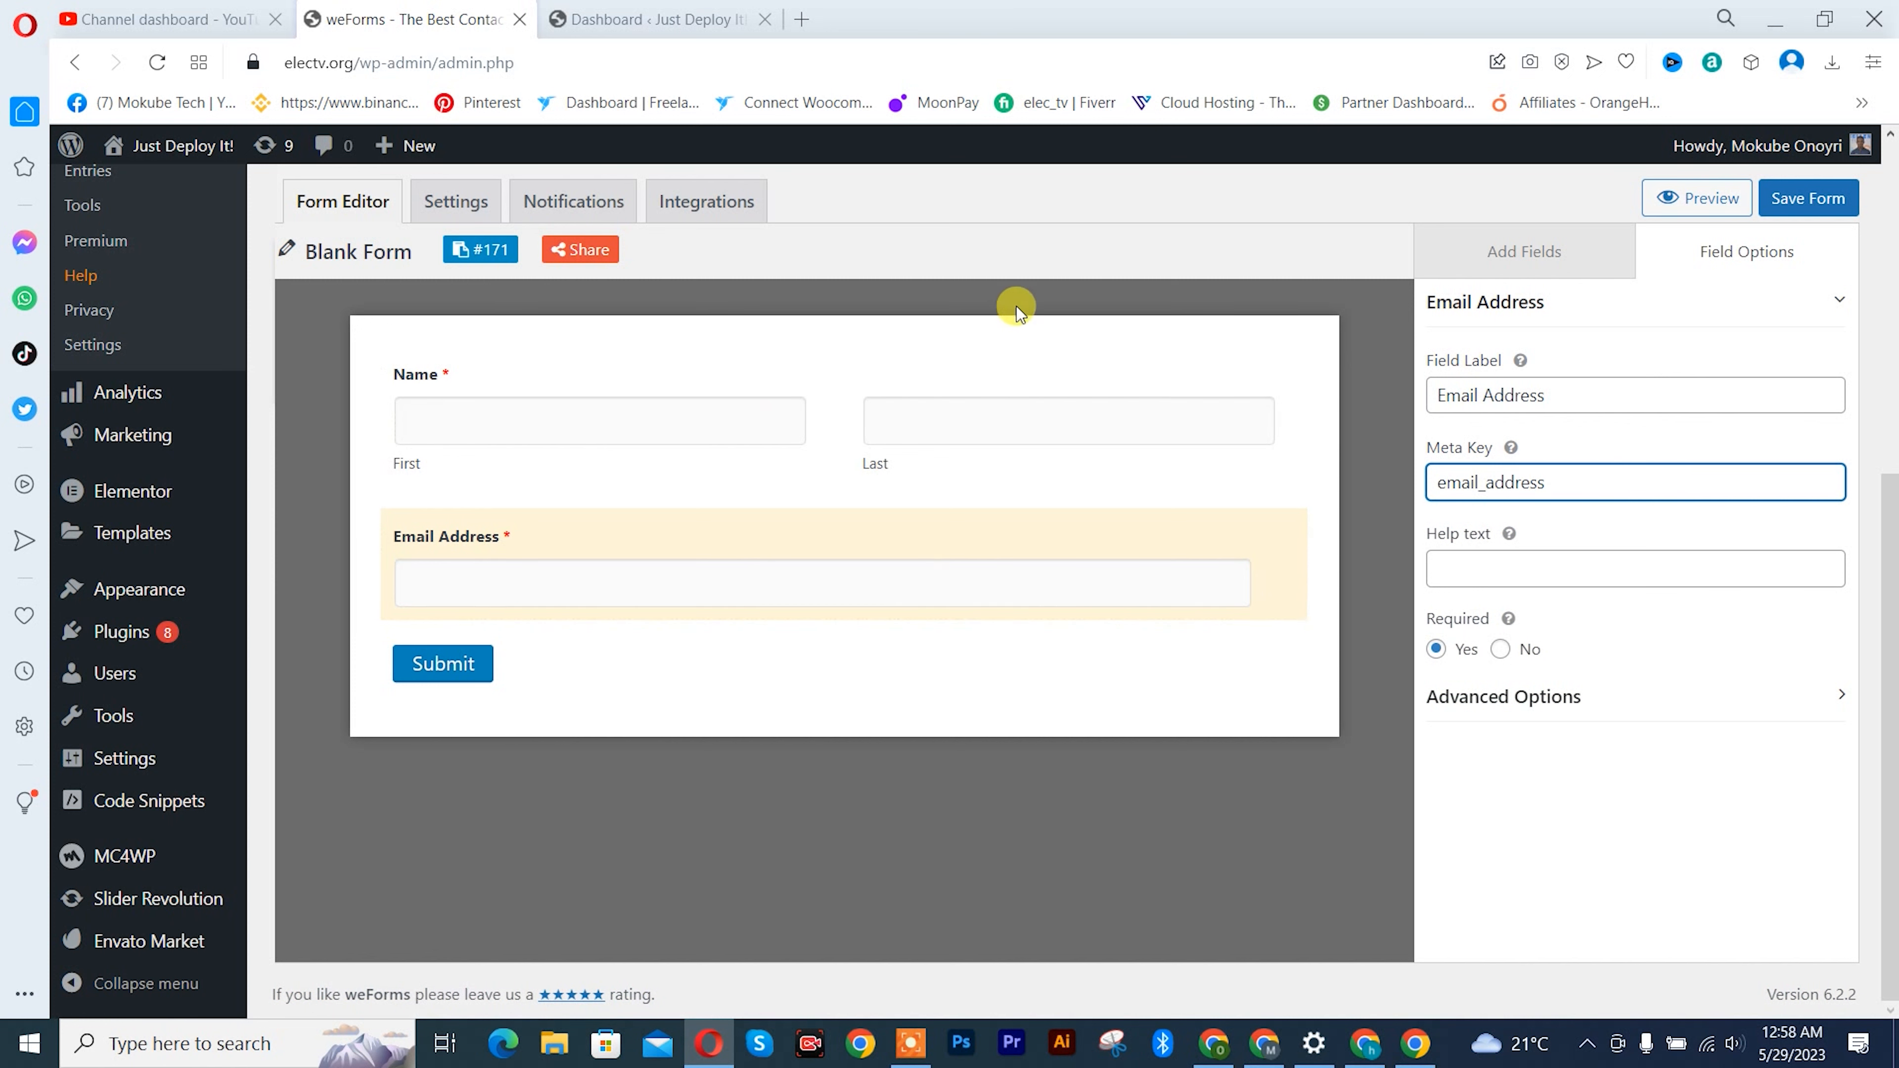
- Insert a Date / Time field followed by a Radio field between the Name and Email Address fields
left_click(1522, 252)
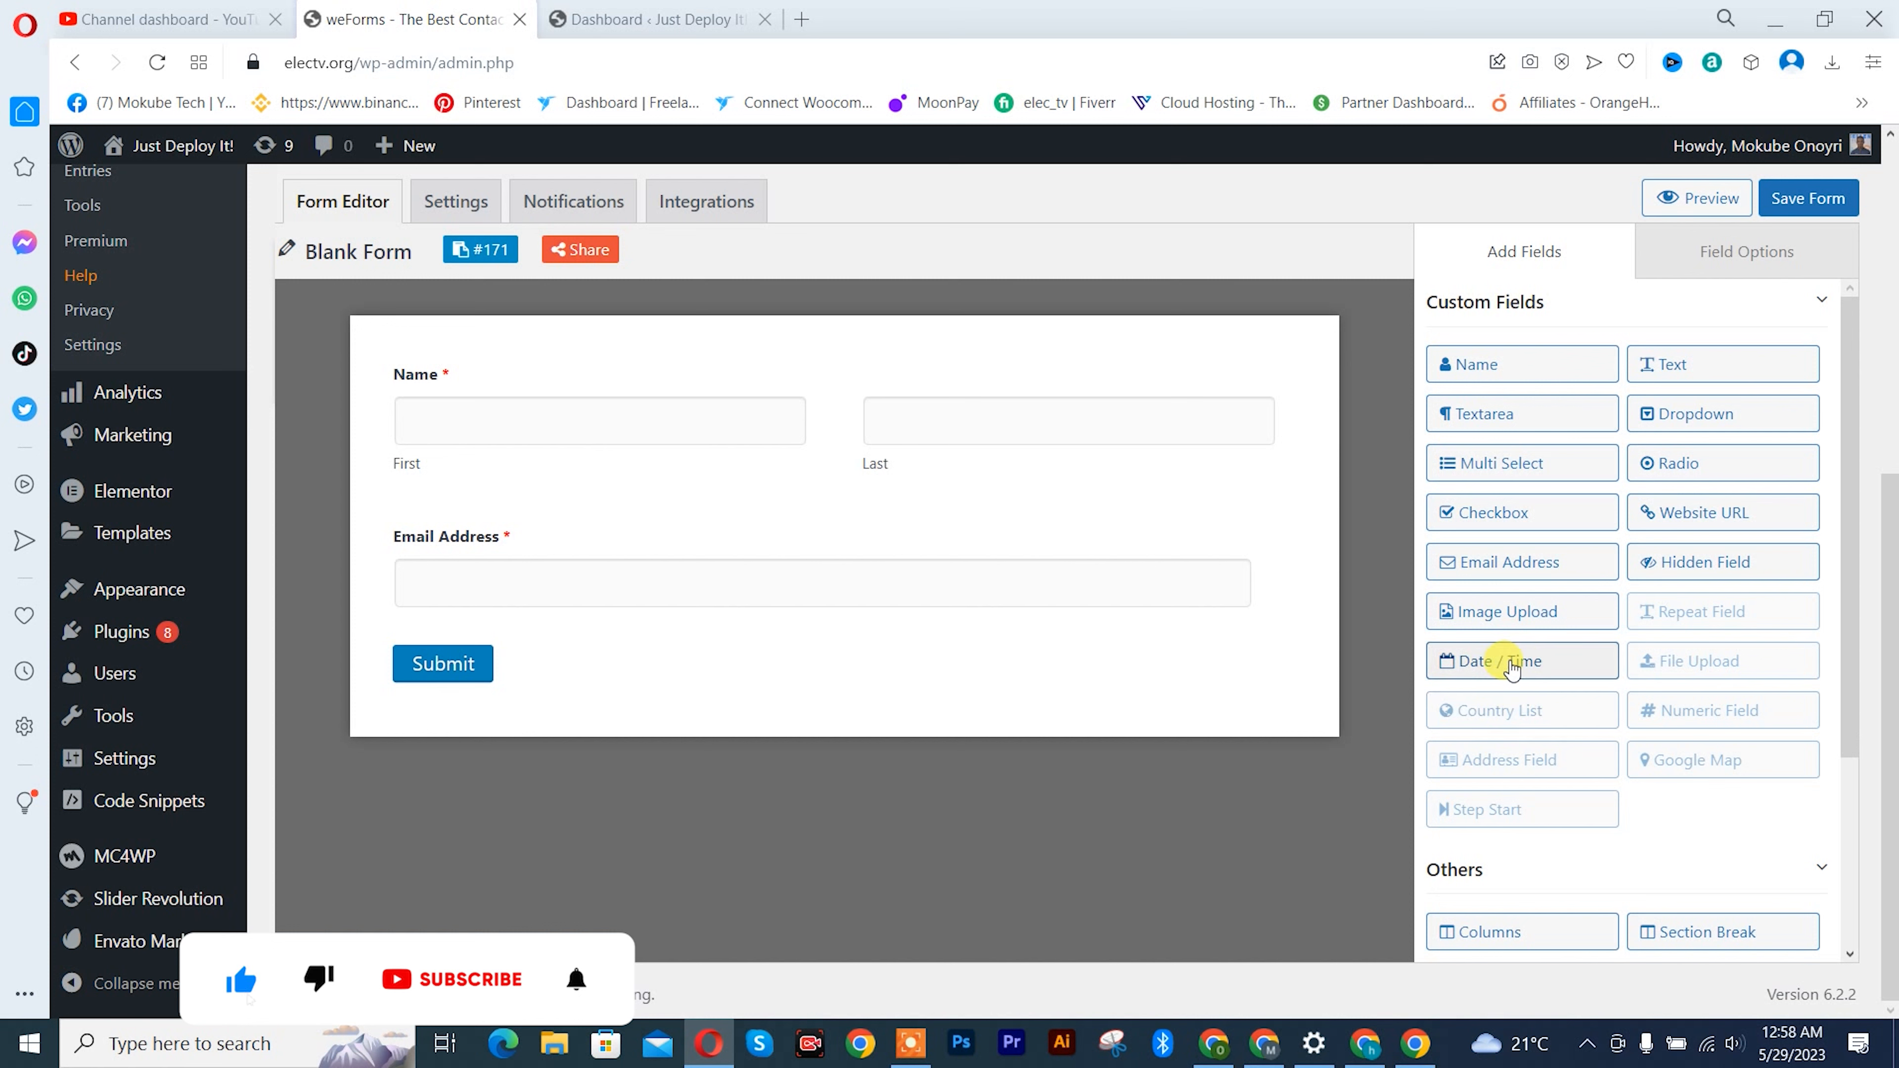
left_click_drag(1511, 668, 533, 531)
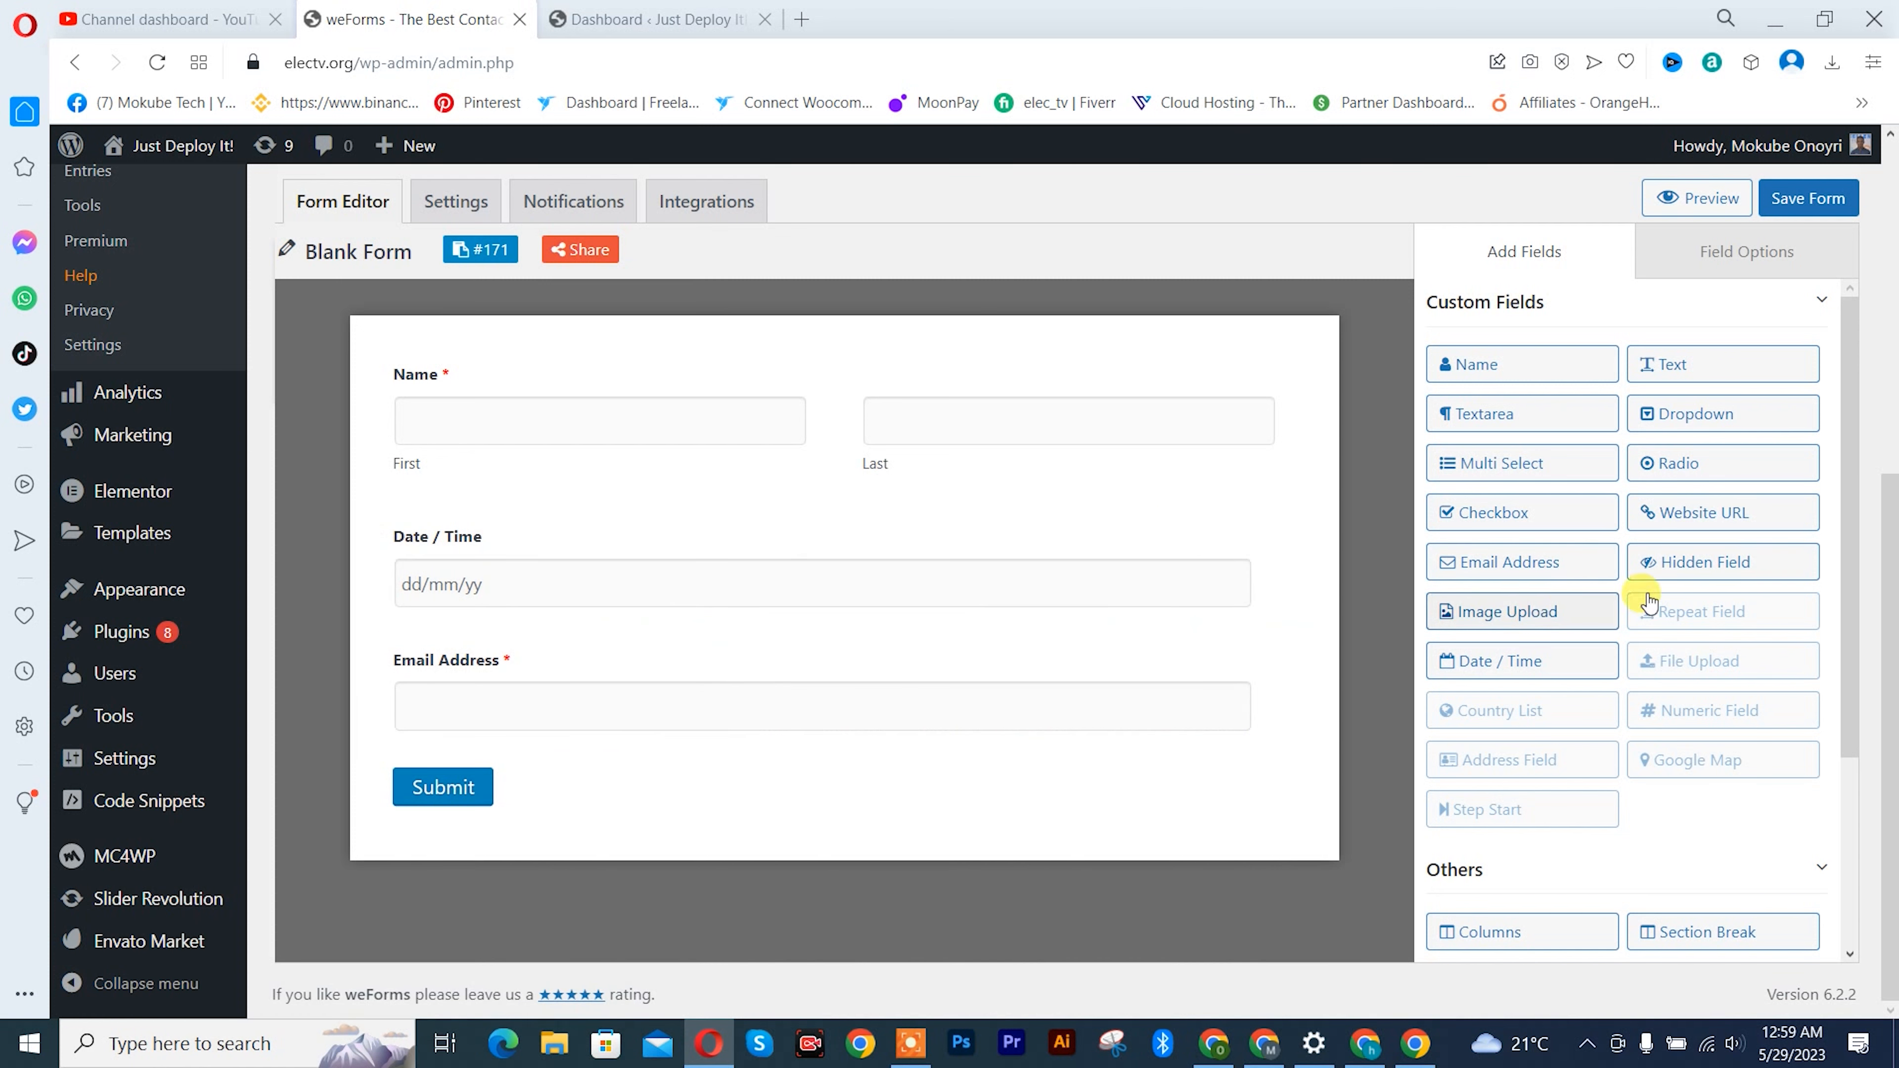
scroll(1696, 623, "down", 3)
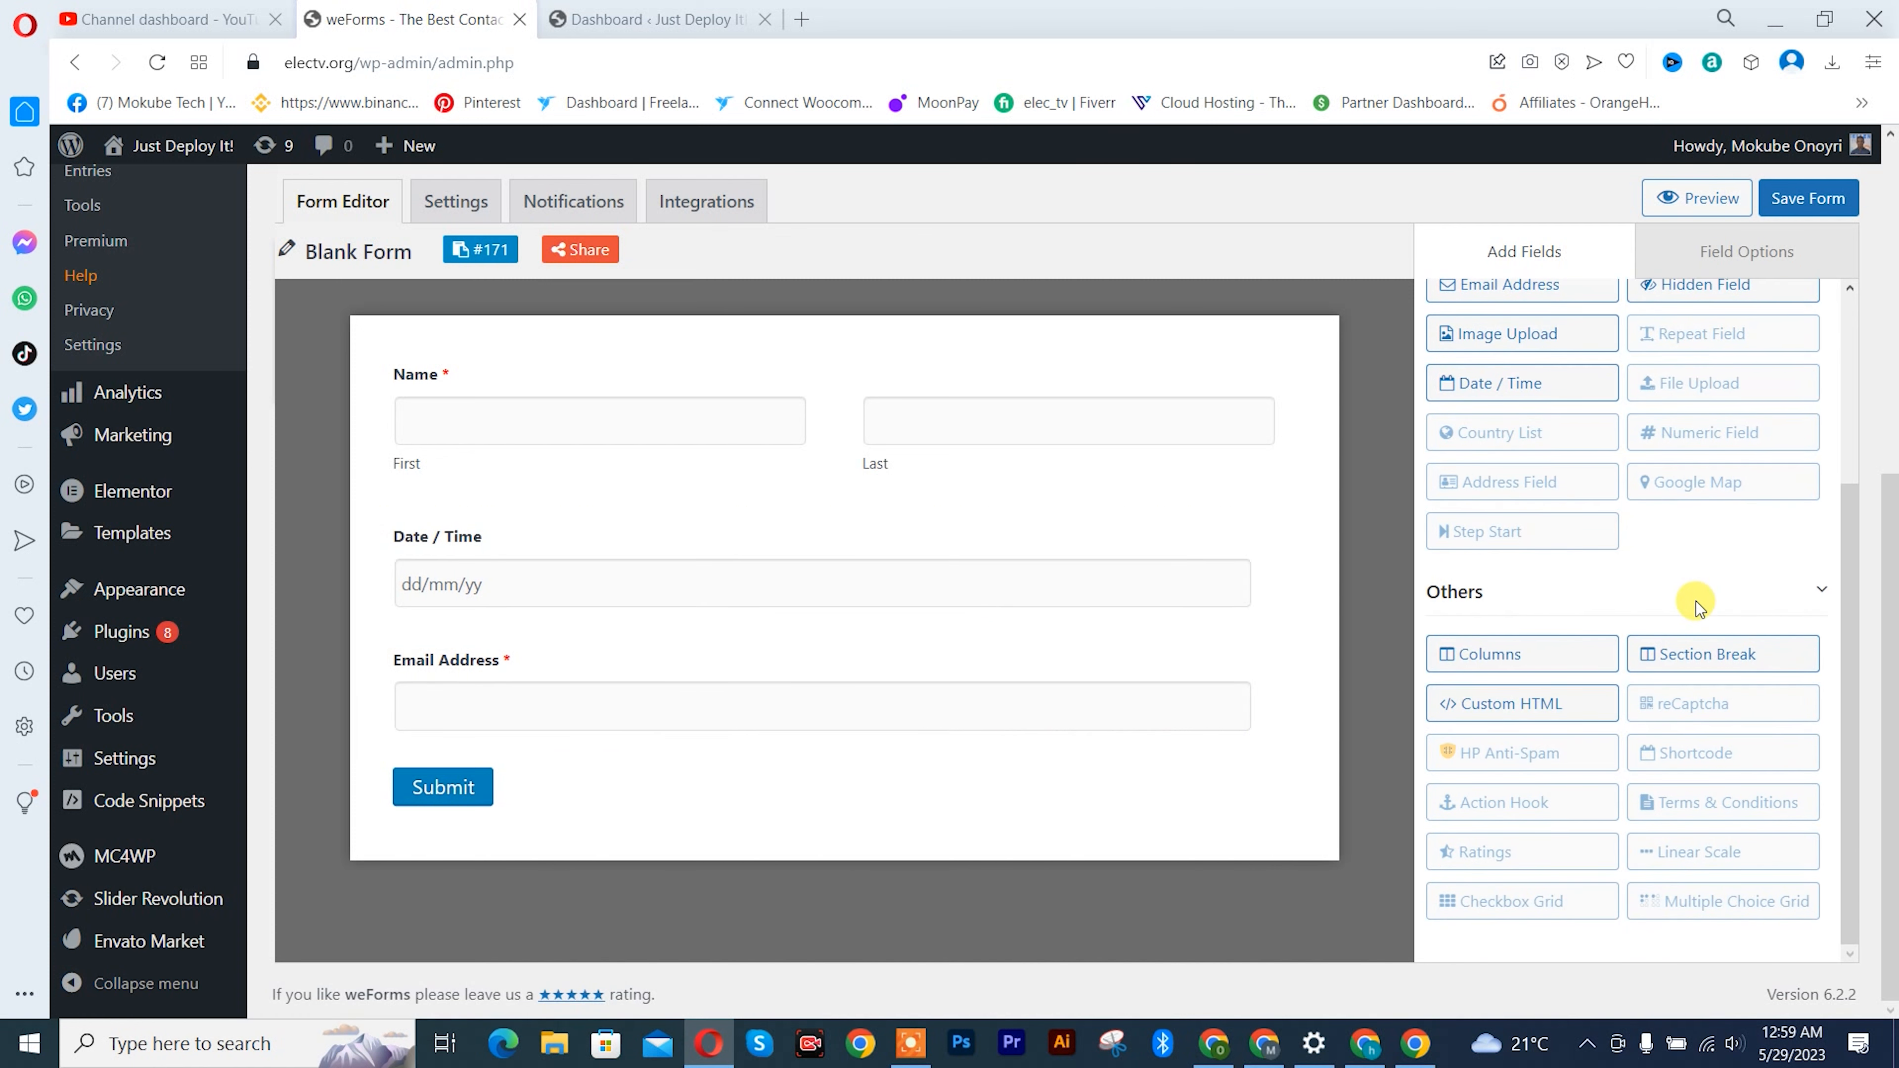
scroll(1664, 643, "up", 3)
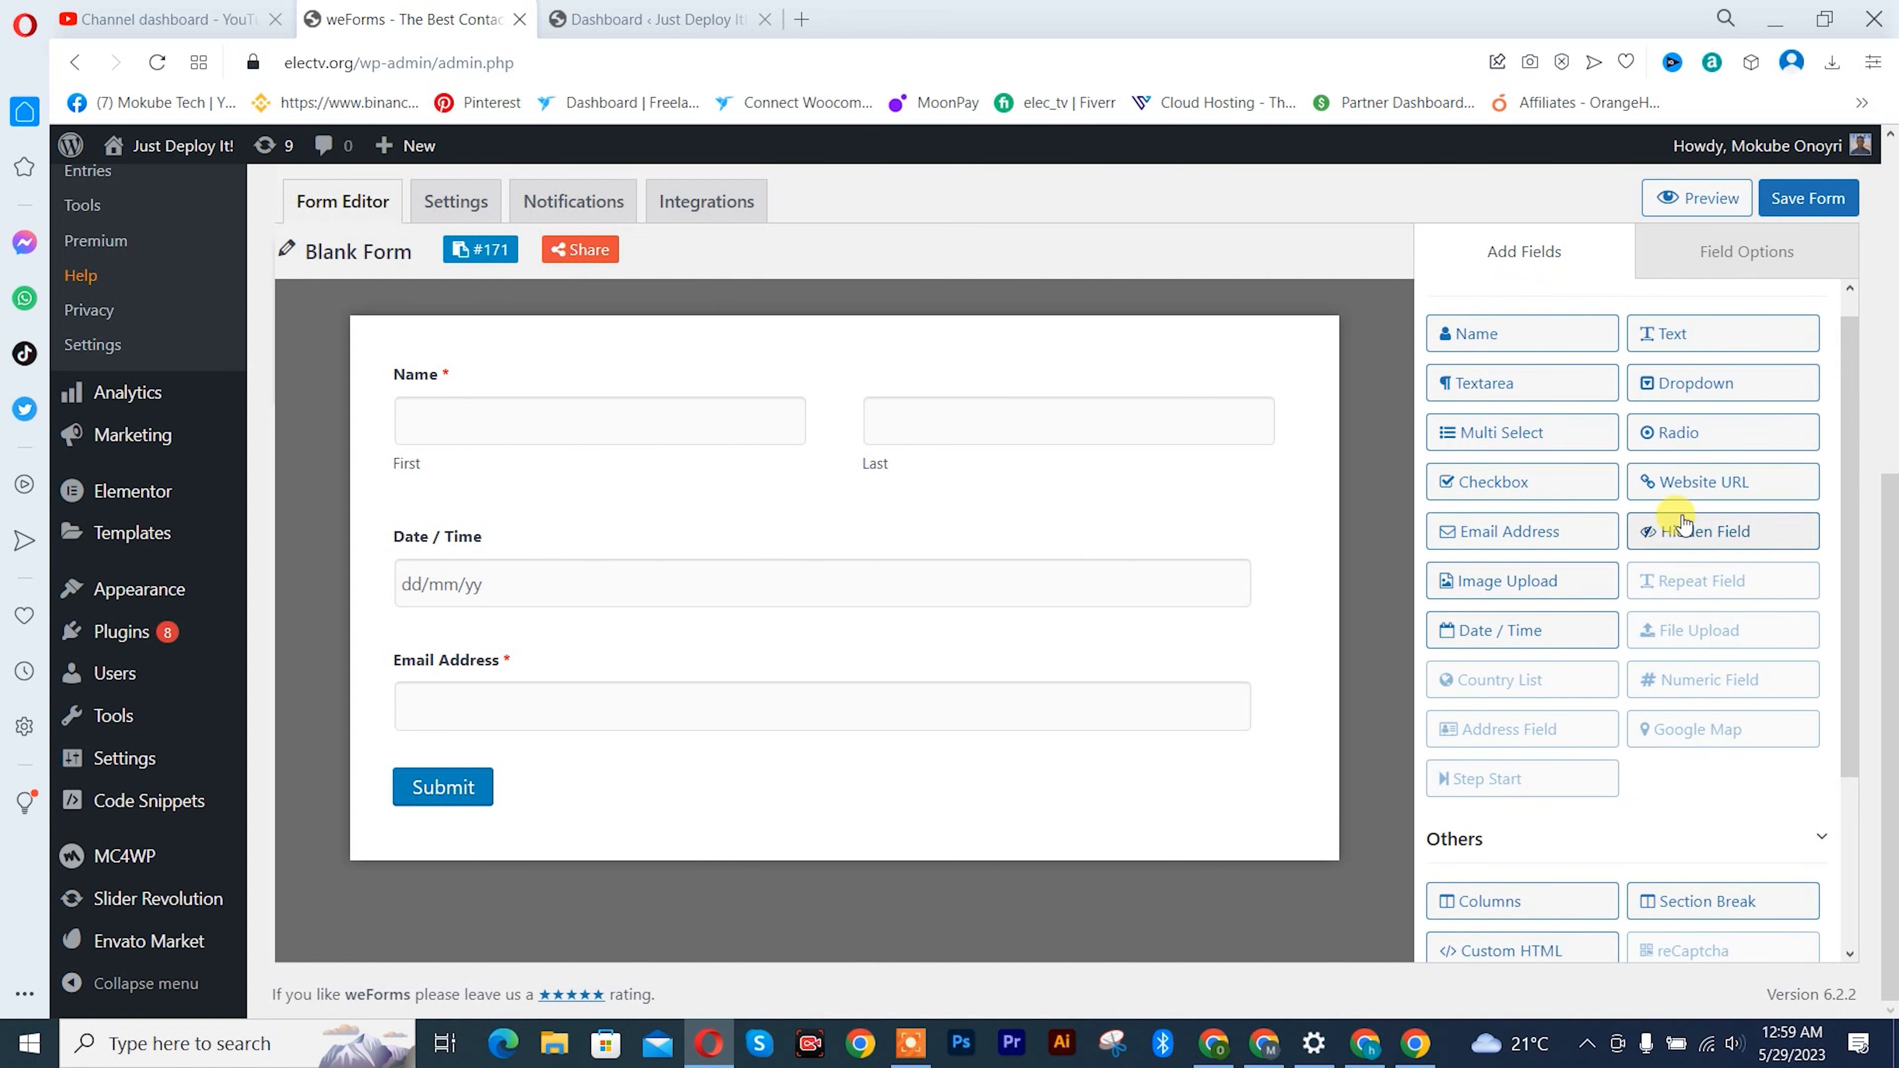
left_click_drag(1674, 433, 572, 685)
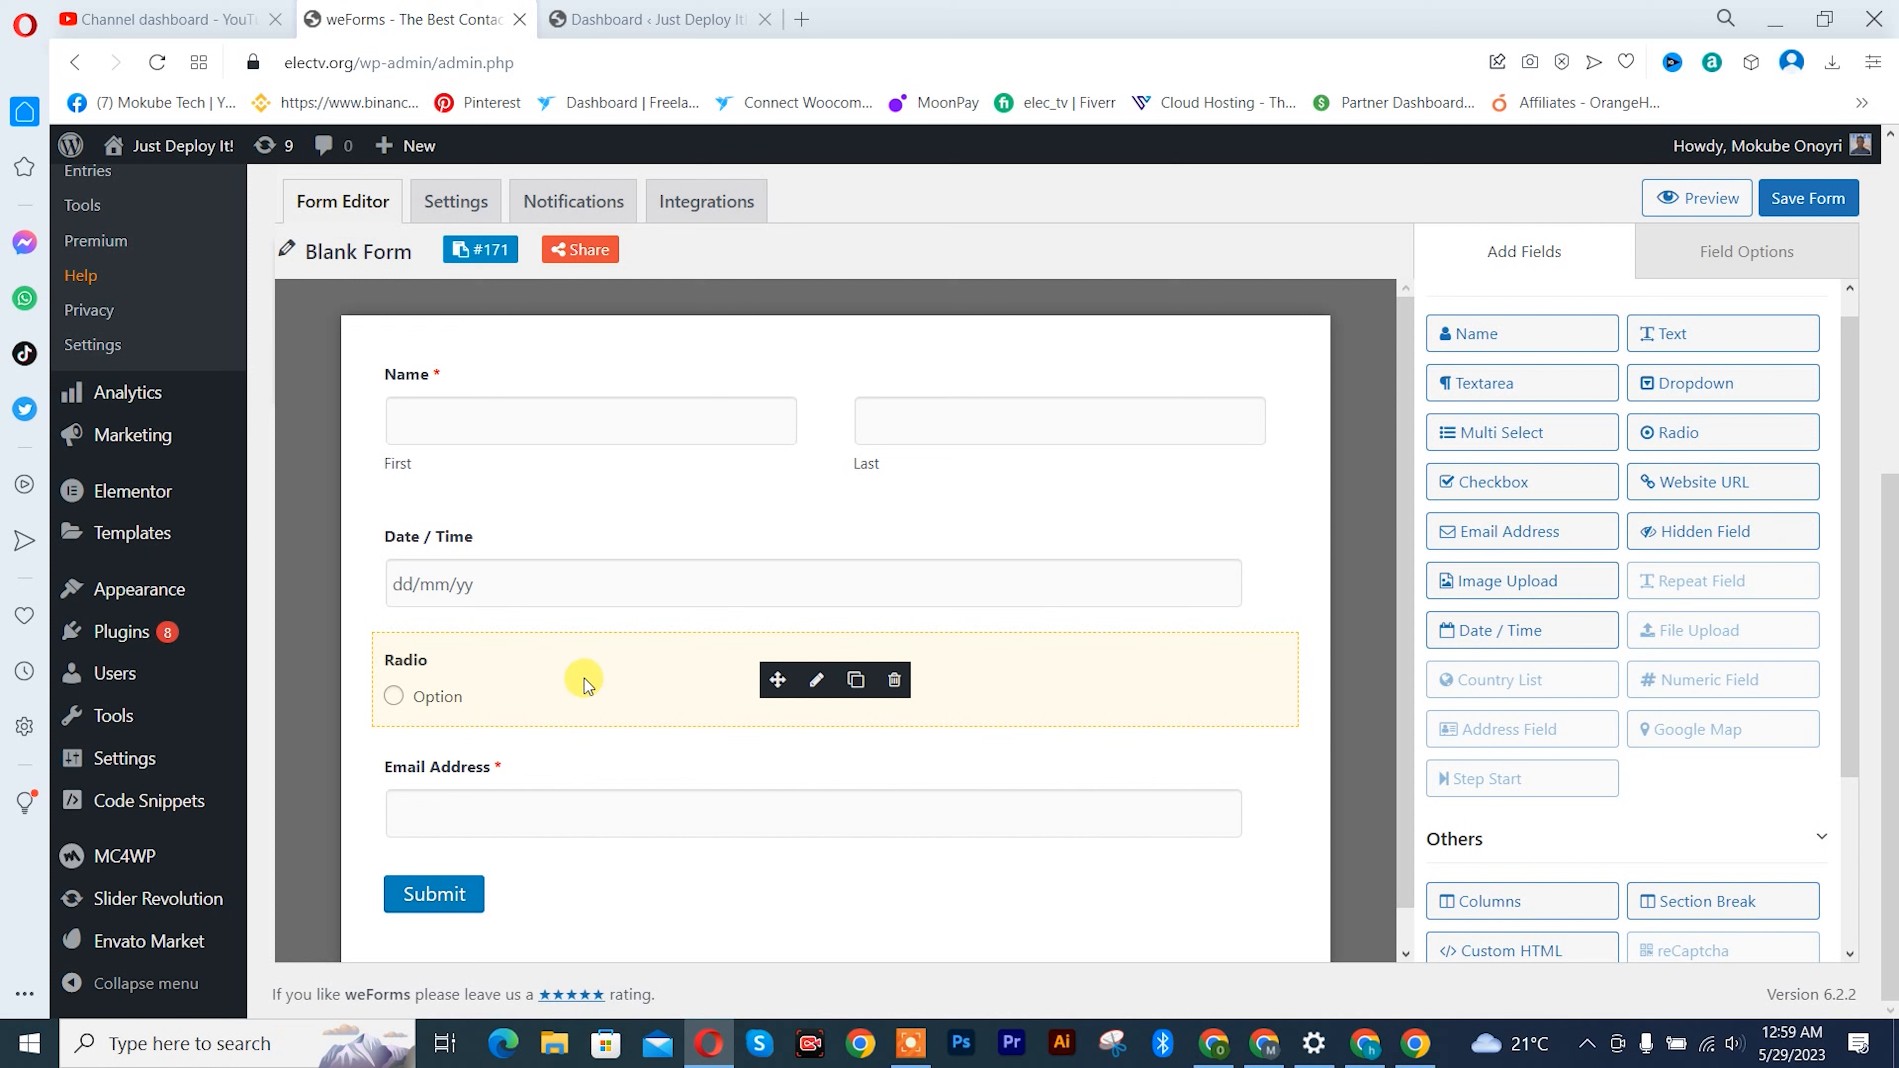
- Insert a Text field between the Date / Time and Radio fields
left_click_drag(1717, 345, 546, 685)
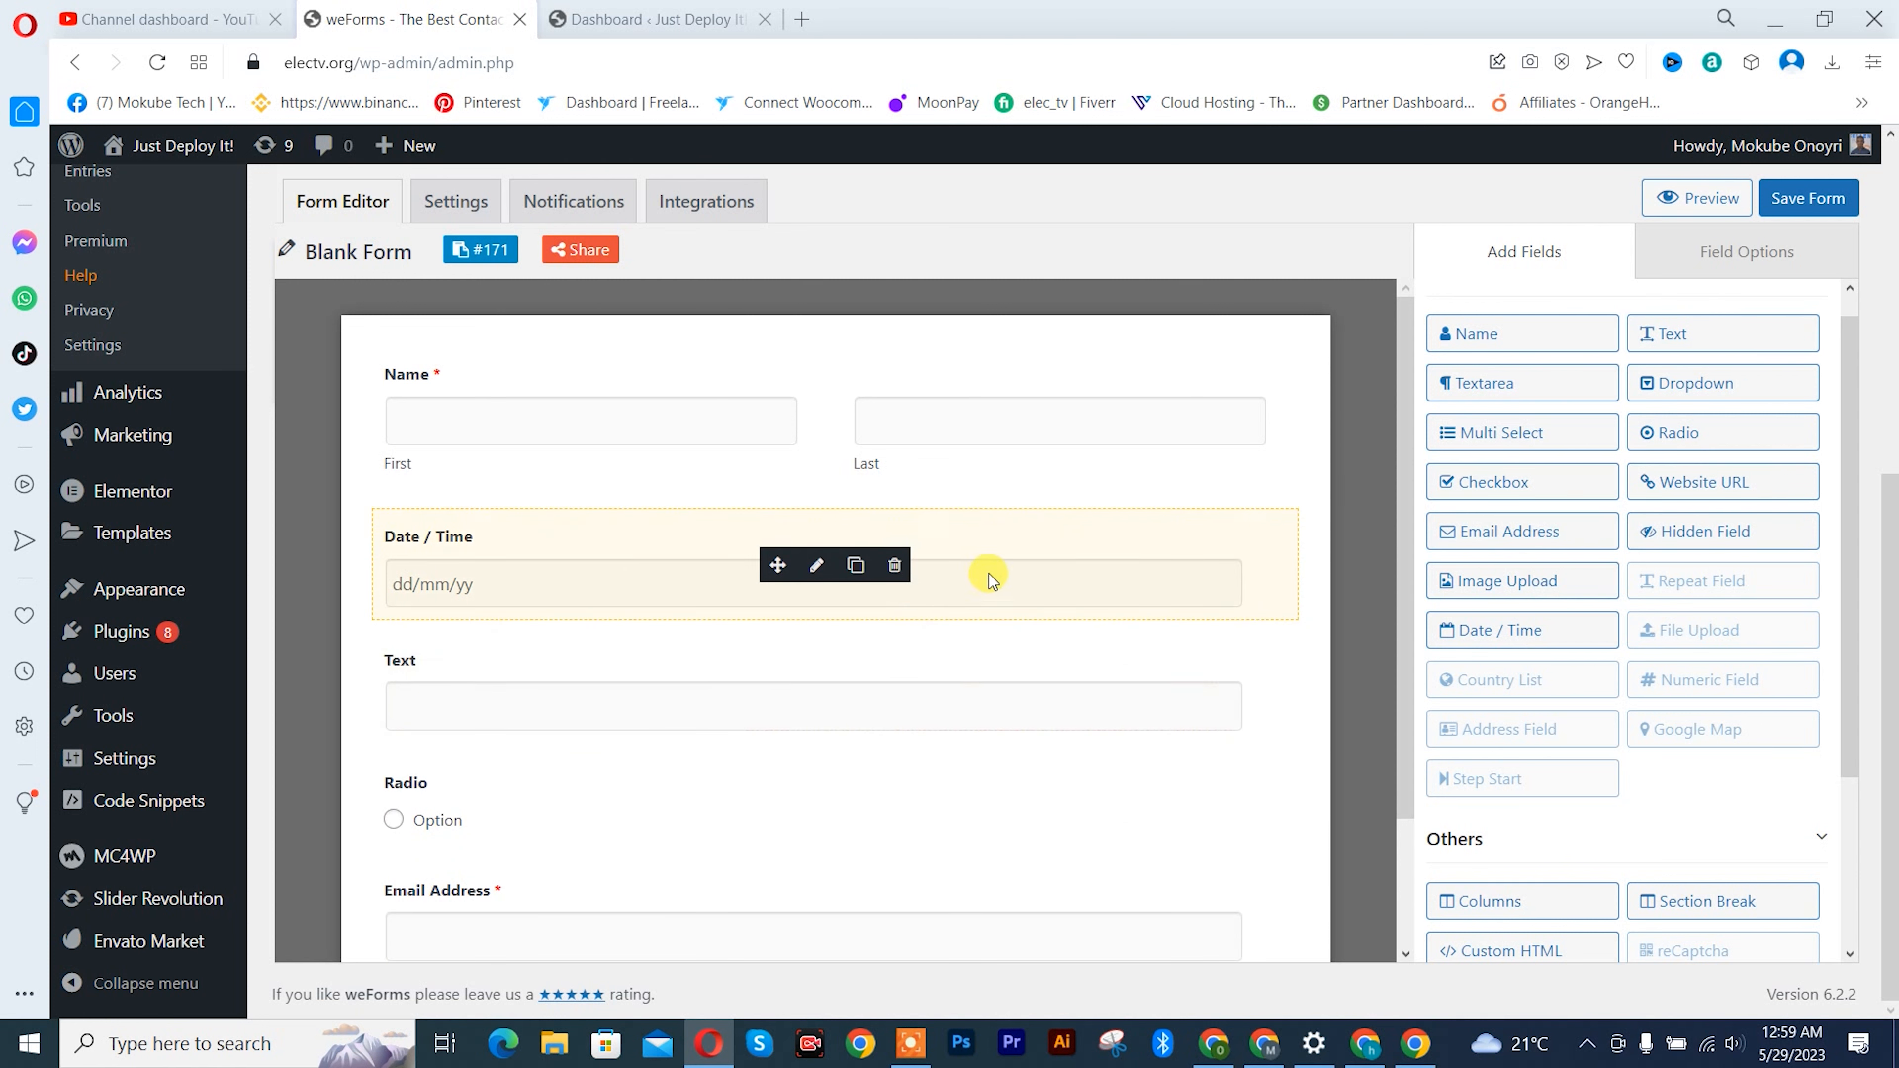
scroll(974, 581, "down", 2)
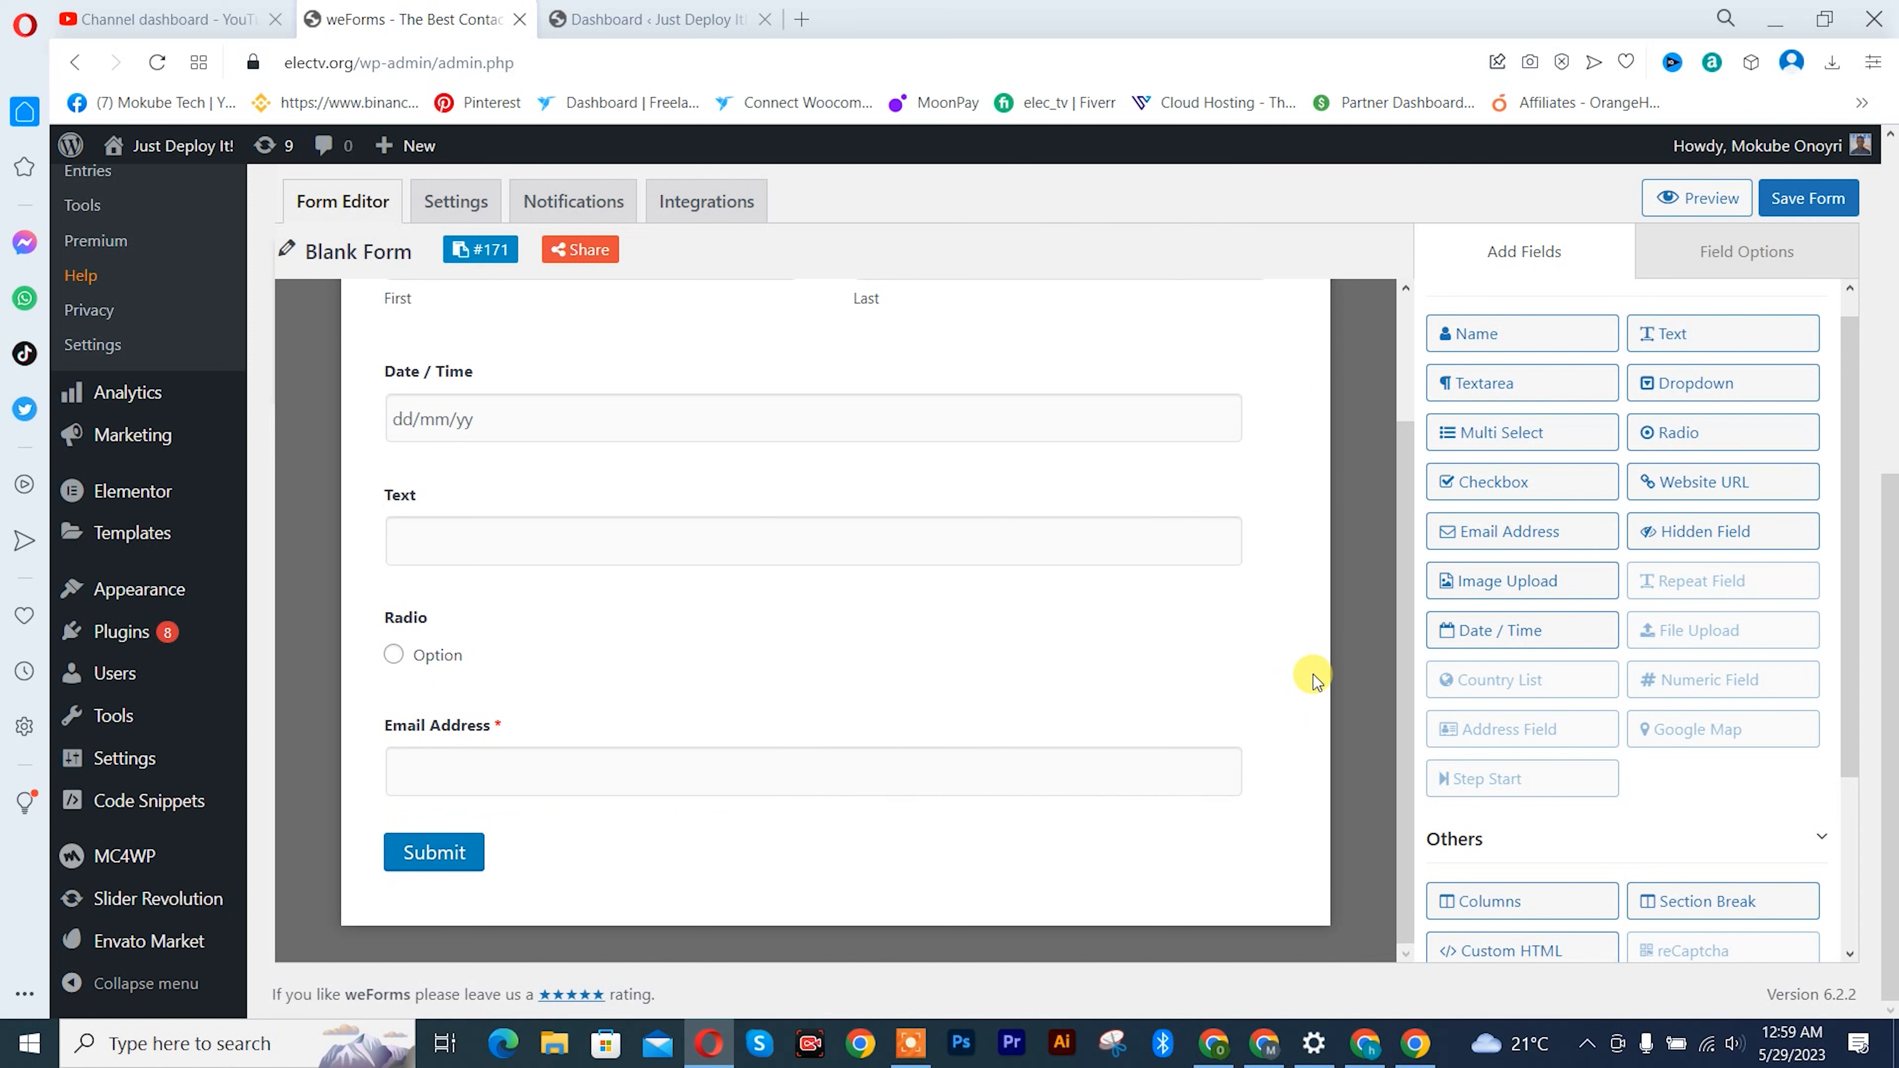
scroll(1313, 674, "up", 2)
scroll(1071, 587, "up", 1)
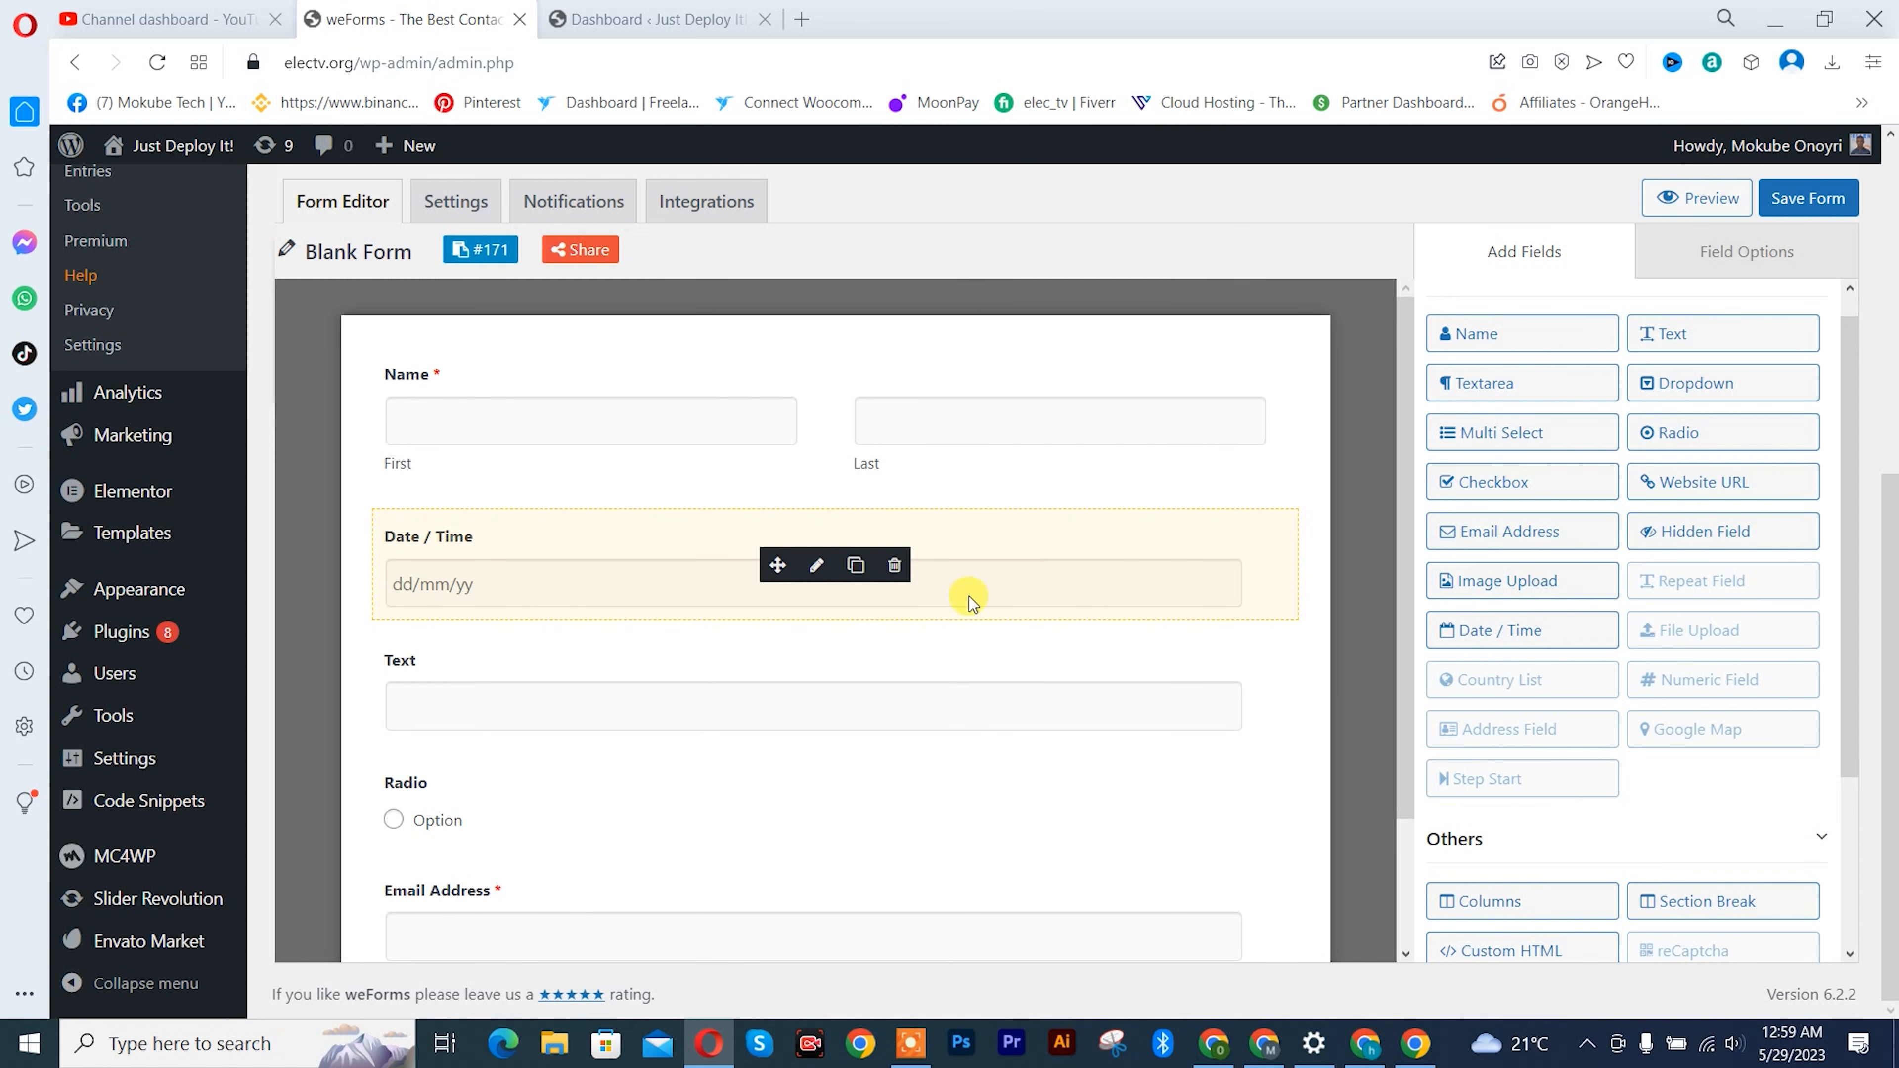
- Save the form with the fields it now contains
scroll(970, 602, "down", 2)
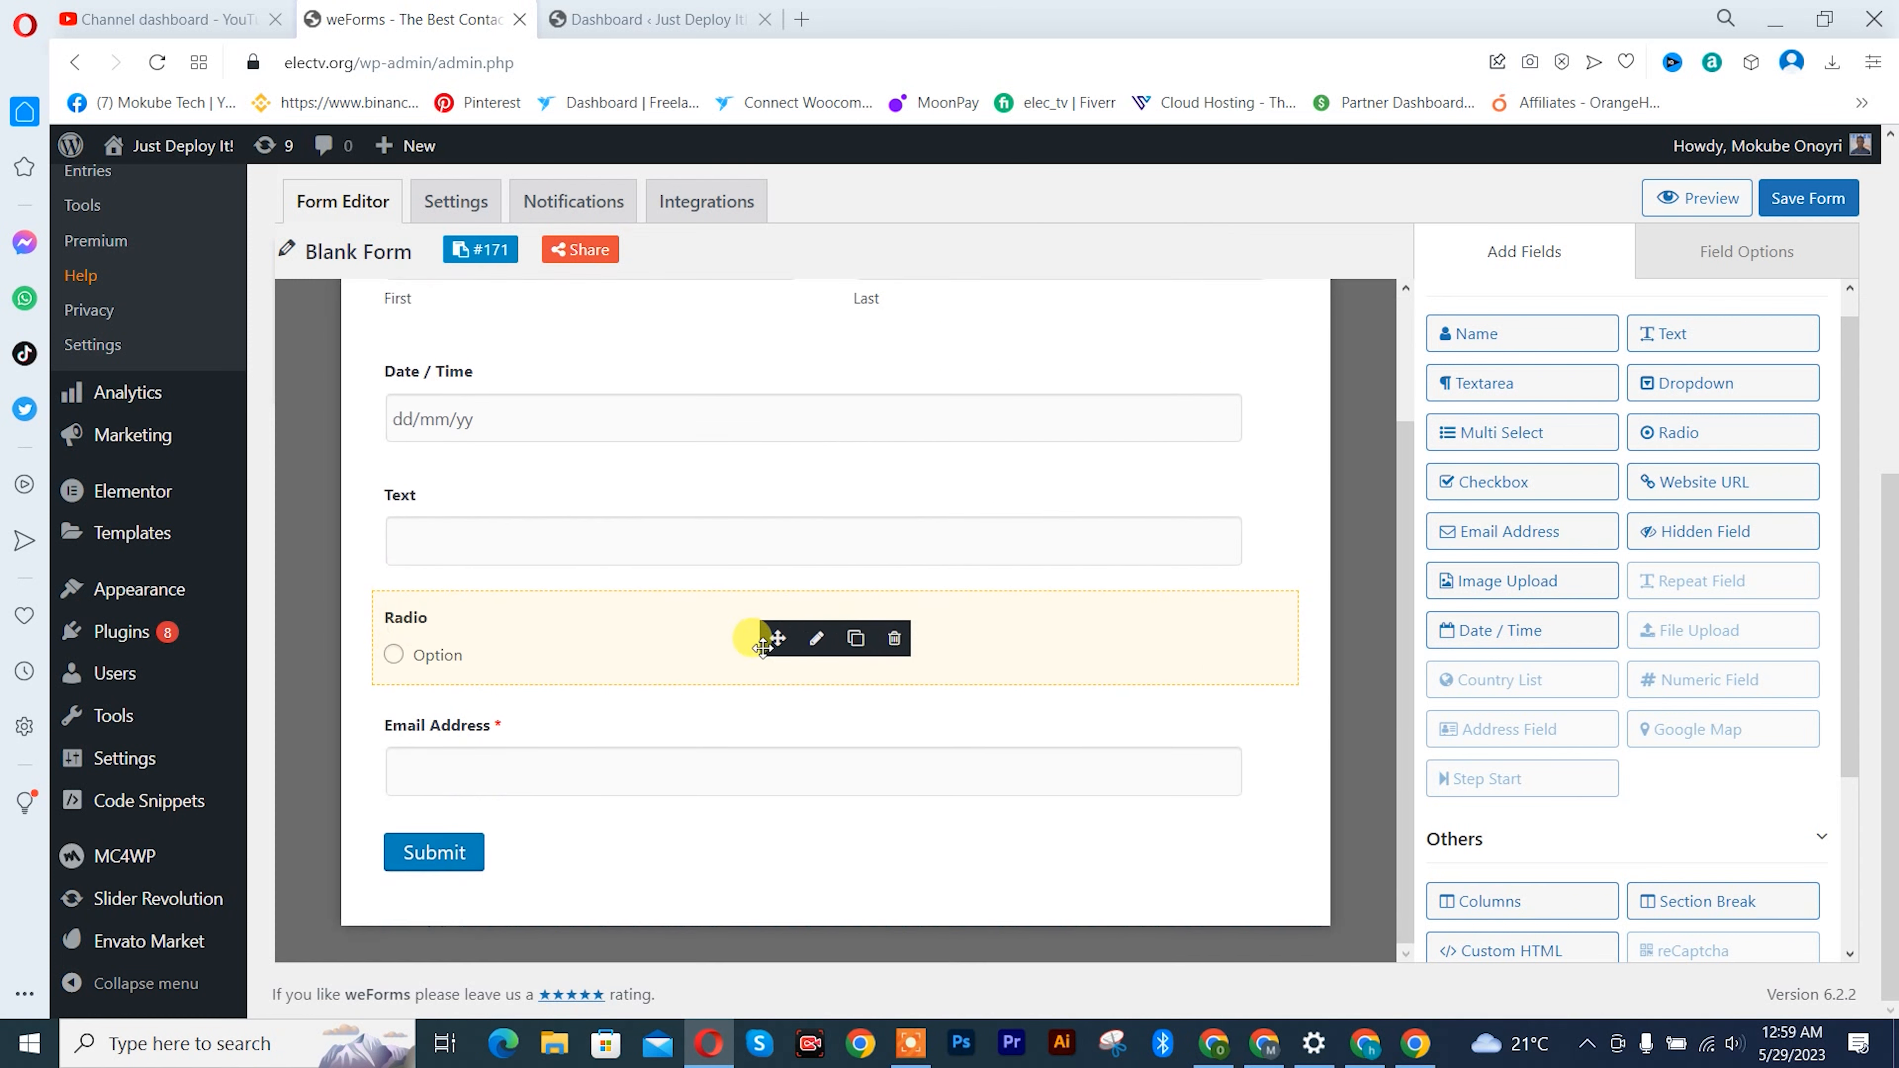
left_click(1804, 206)
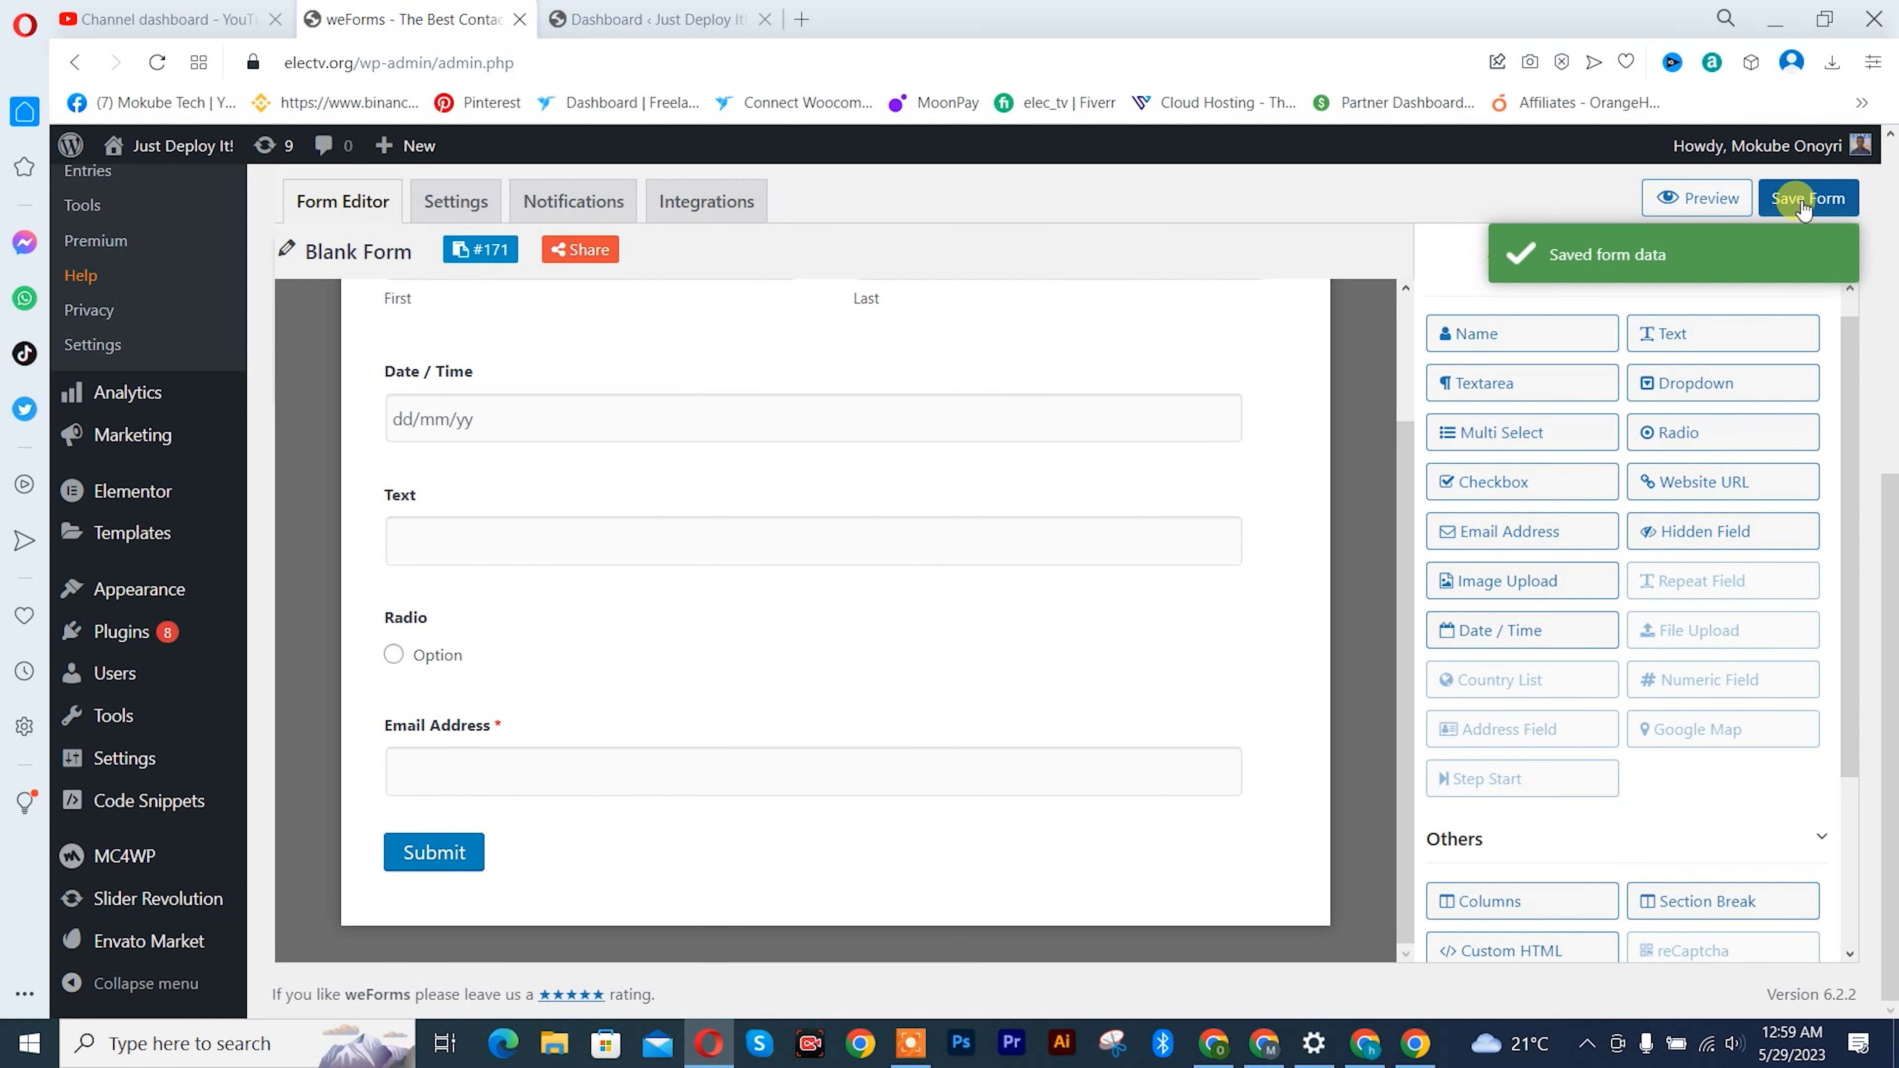
- View the published Contact Us page in a new tab from the site's page list and start editing it with Elementor
left_click(650, 19)
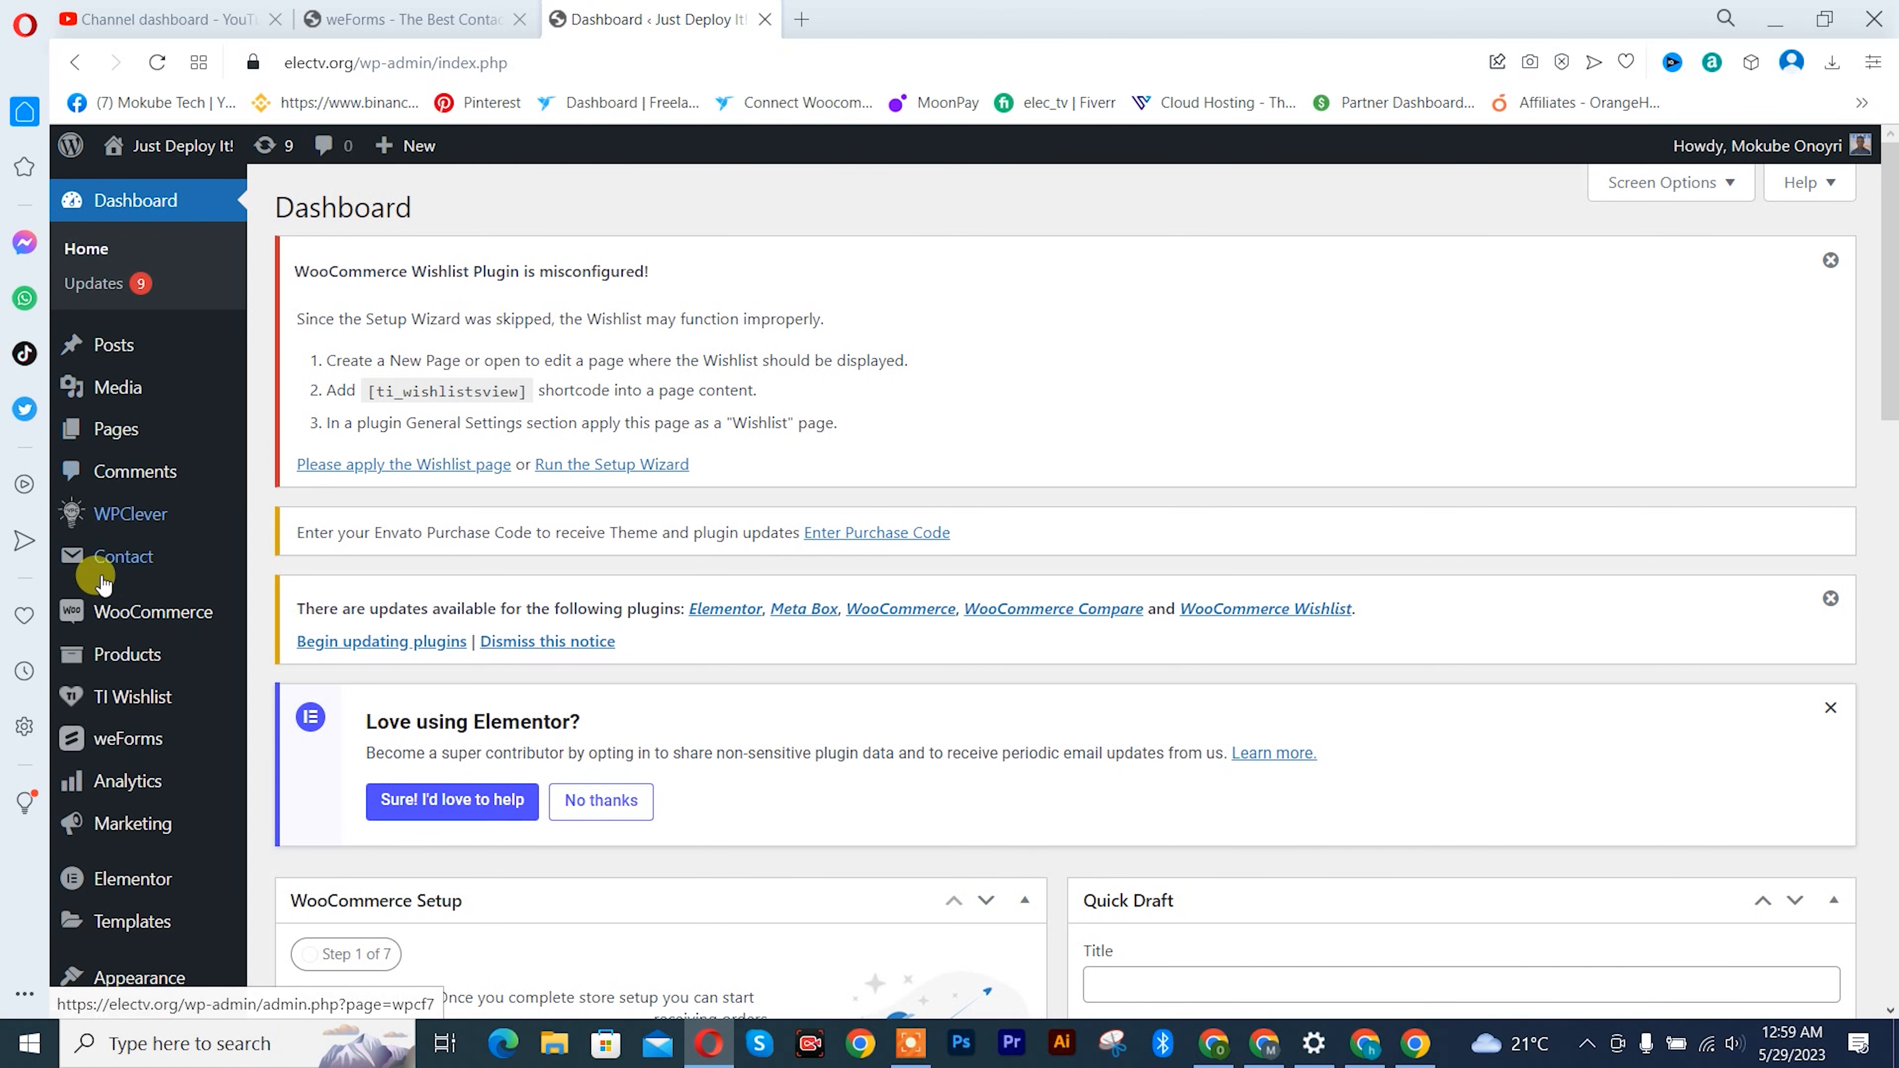
mouse_move(106, 426)
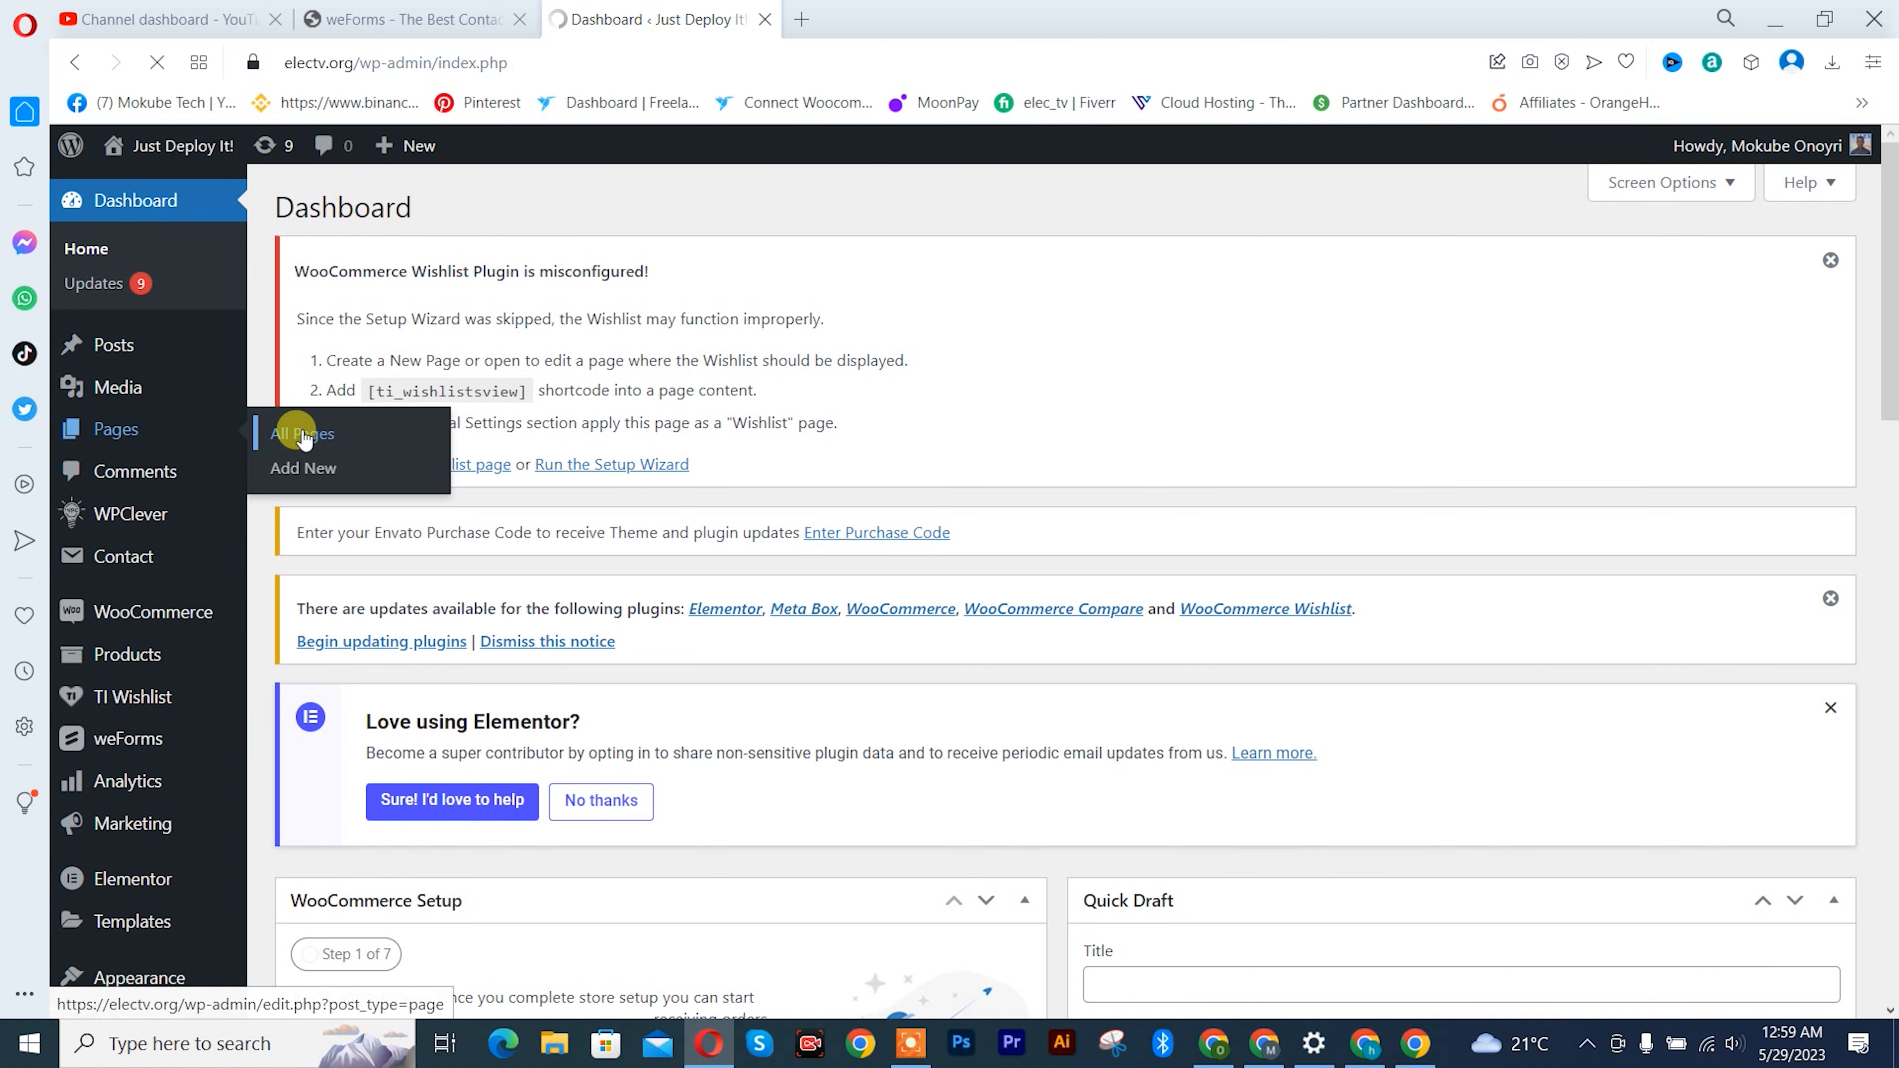
scroll(337, 419, "down", 5)
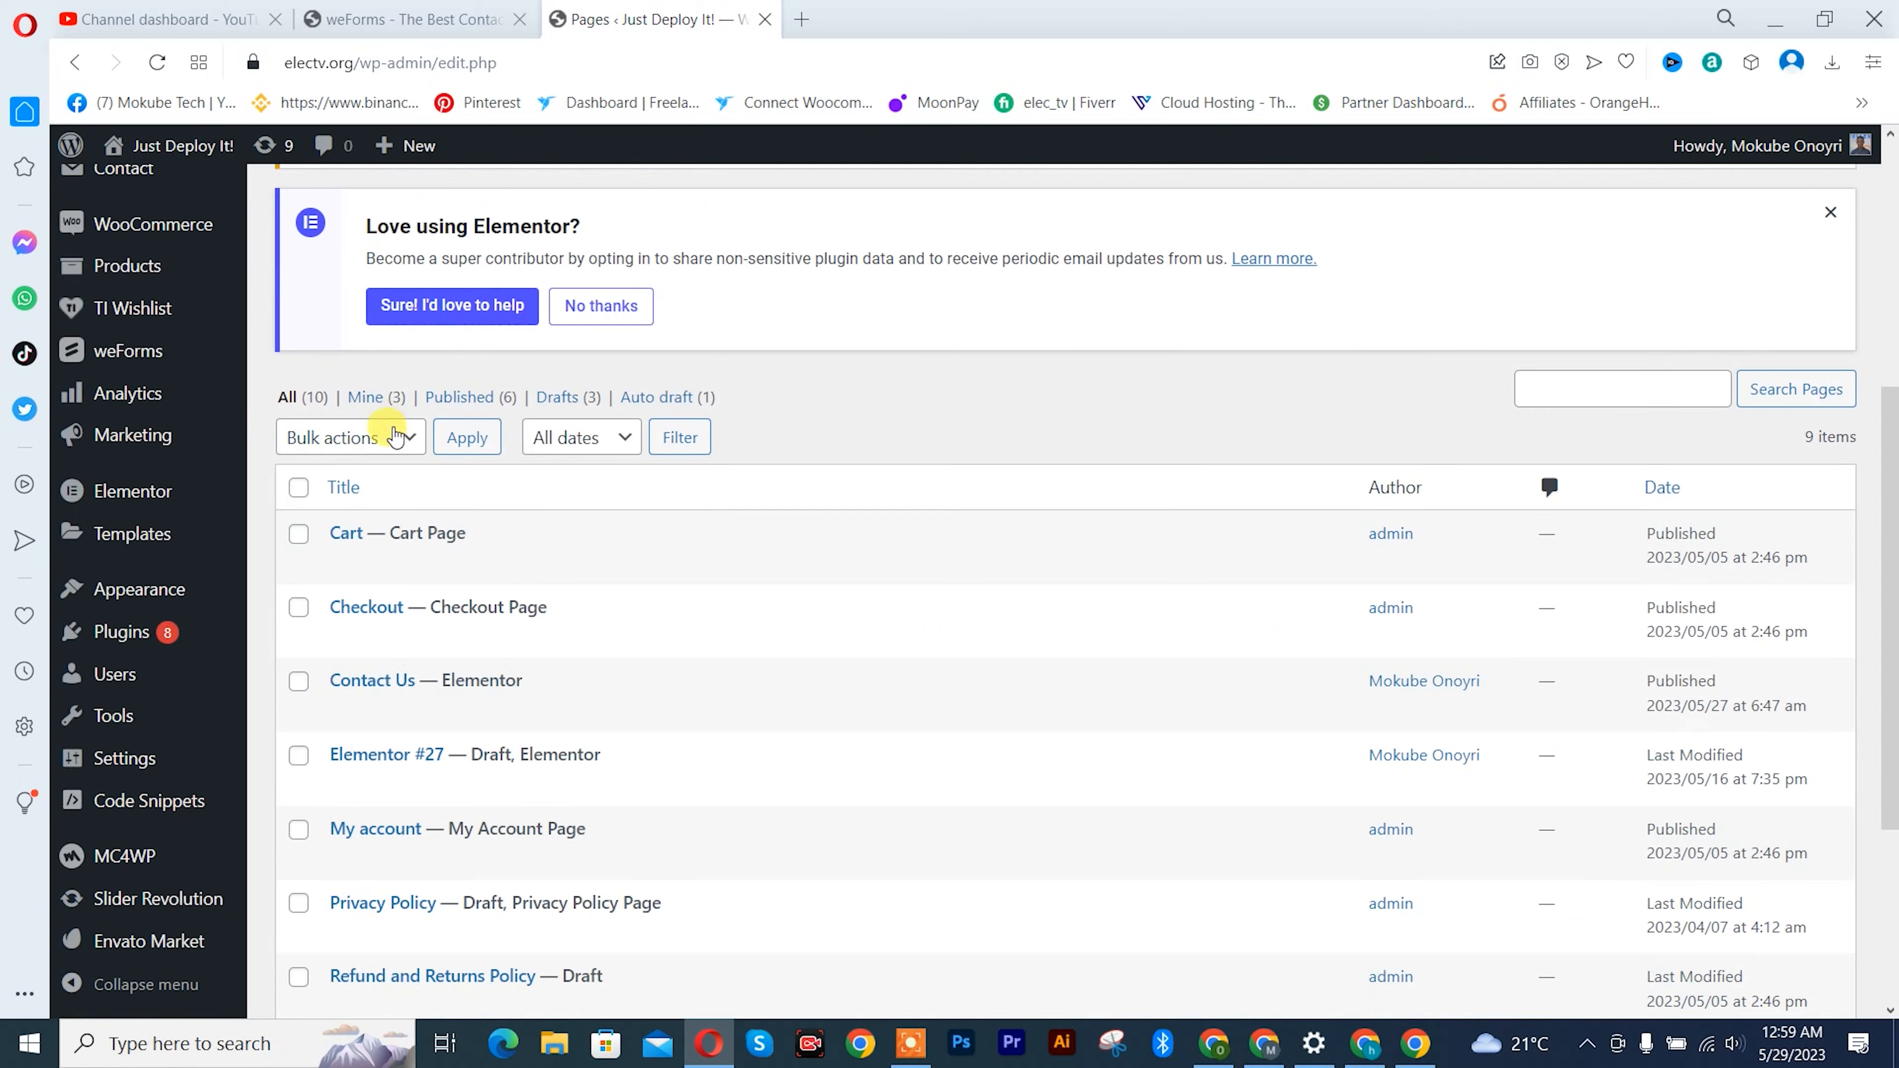
scroll(441, 502, "down", 2)
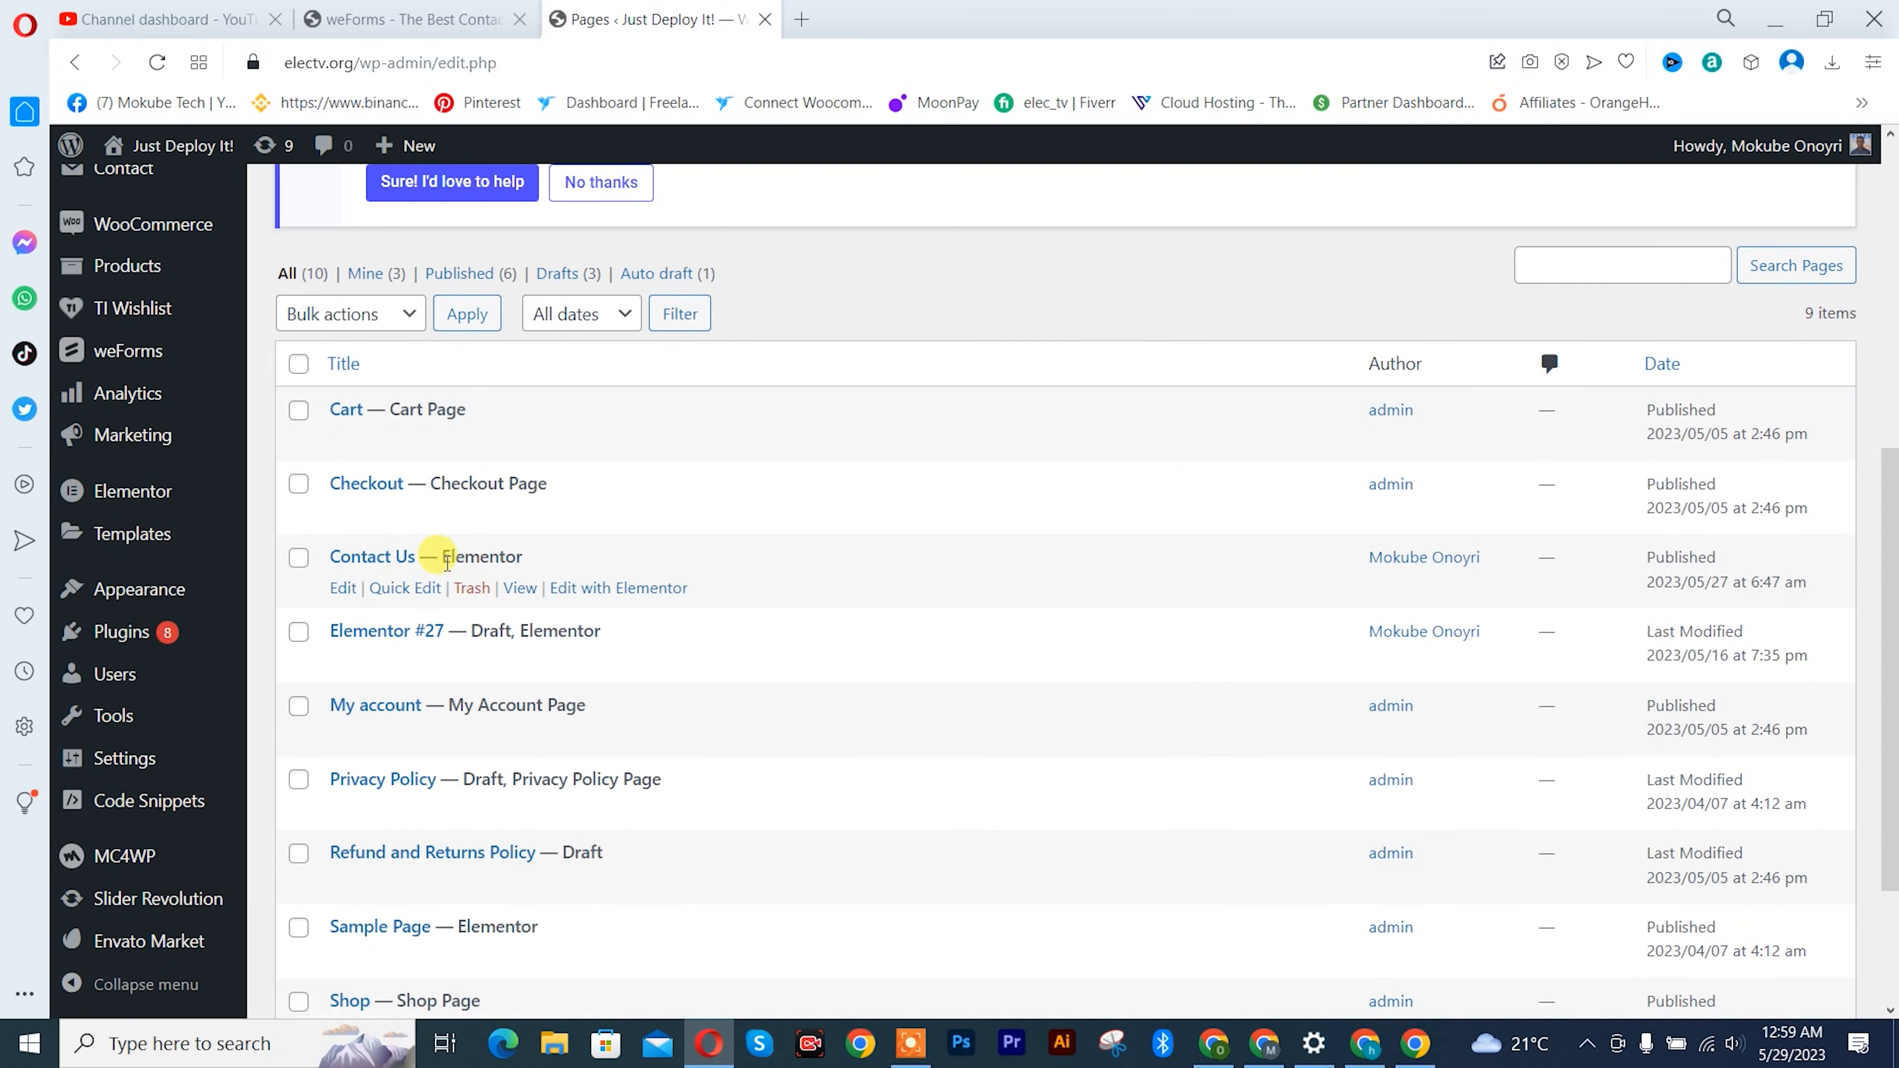
right_click(522, 603)
left_click(546, 612)
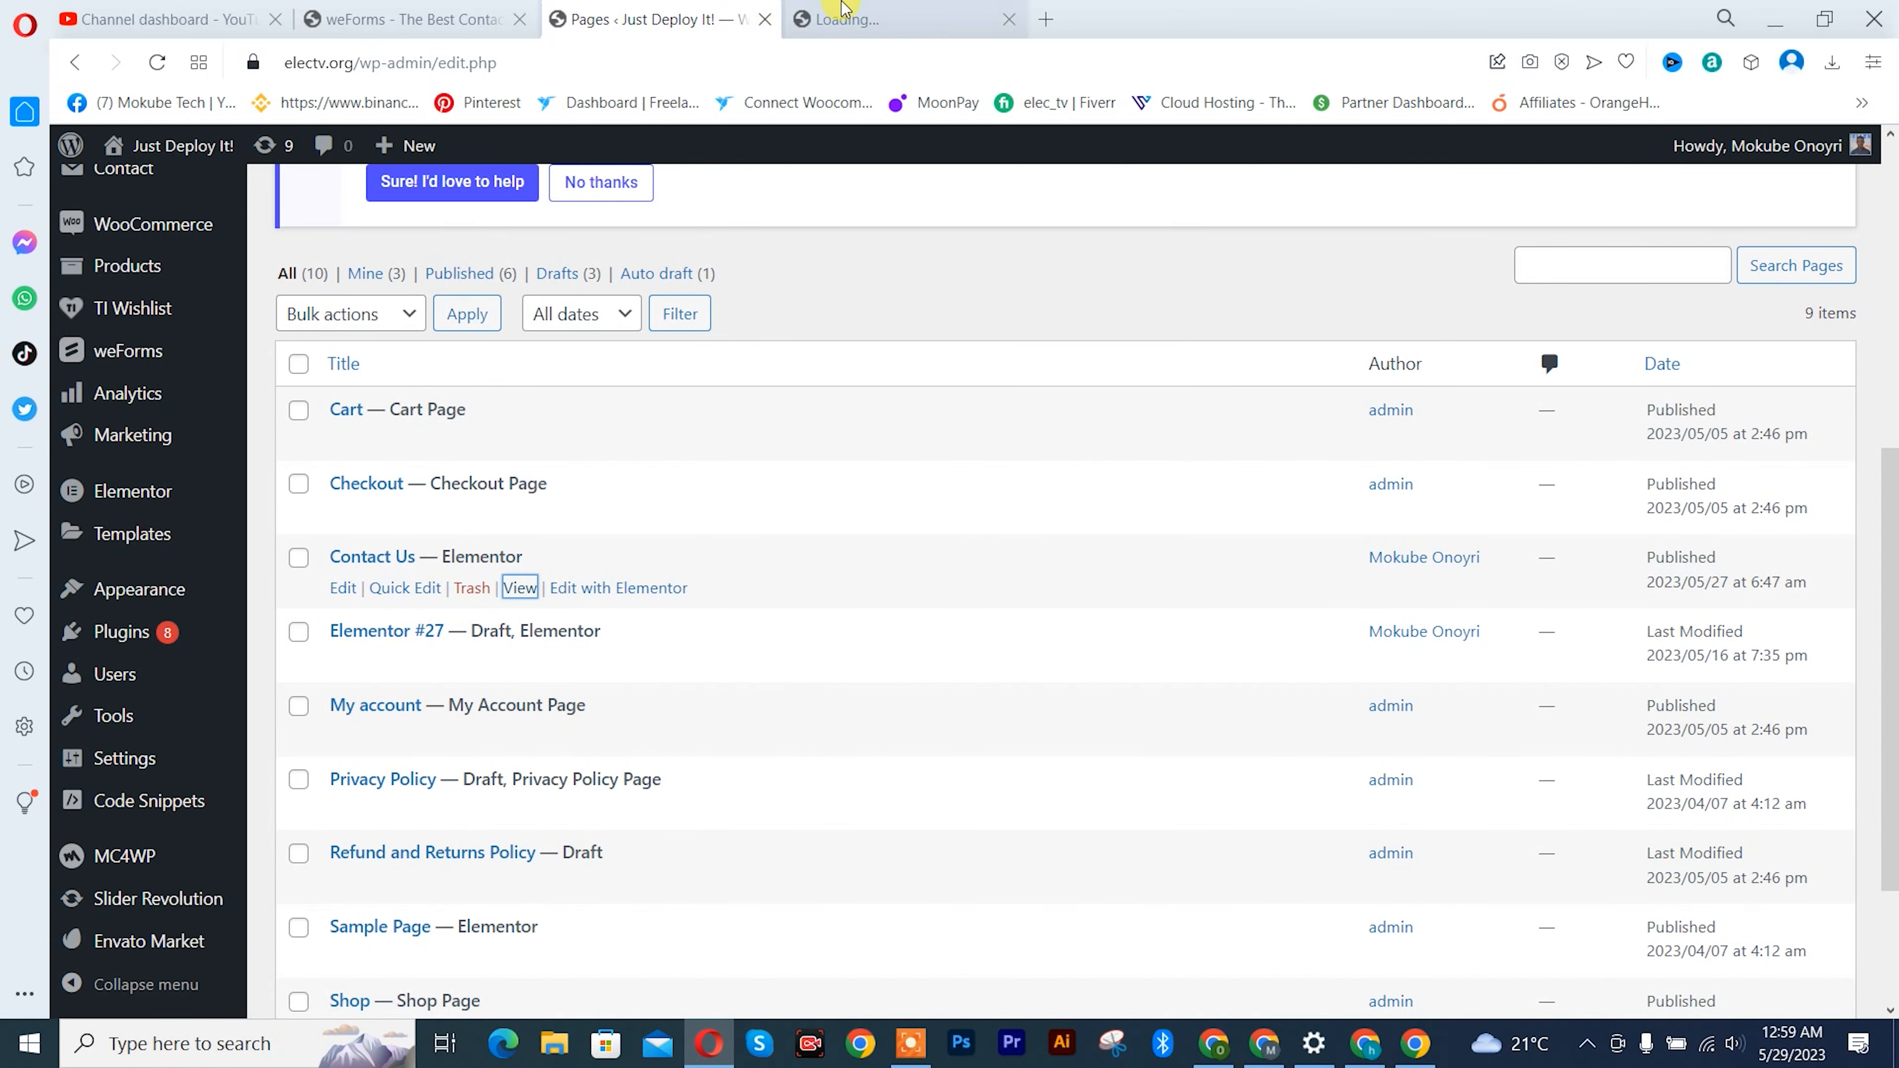
left_click(842, 10)
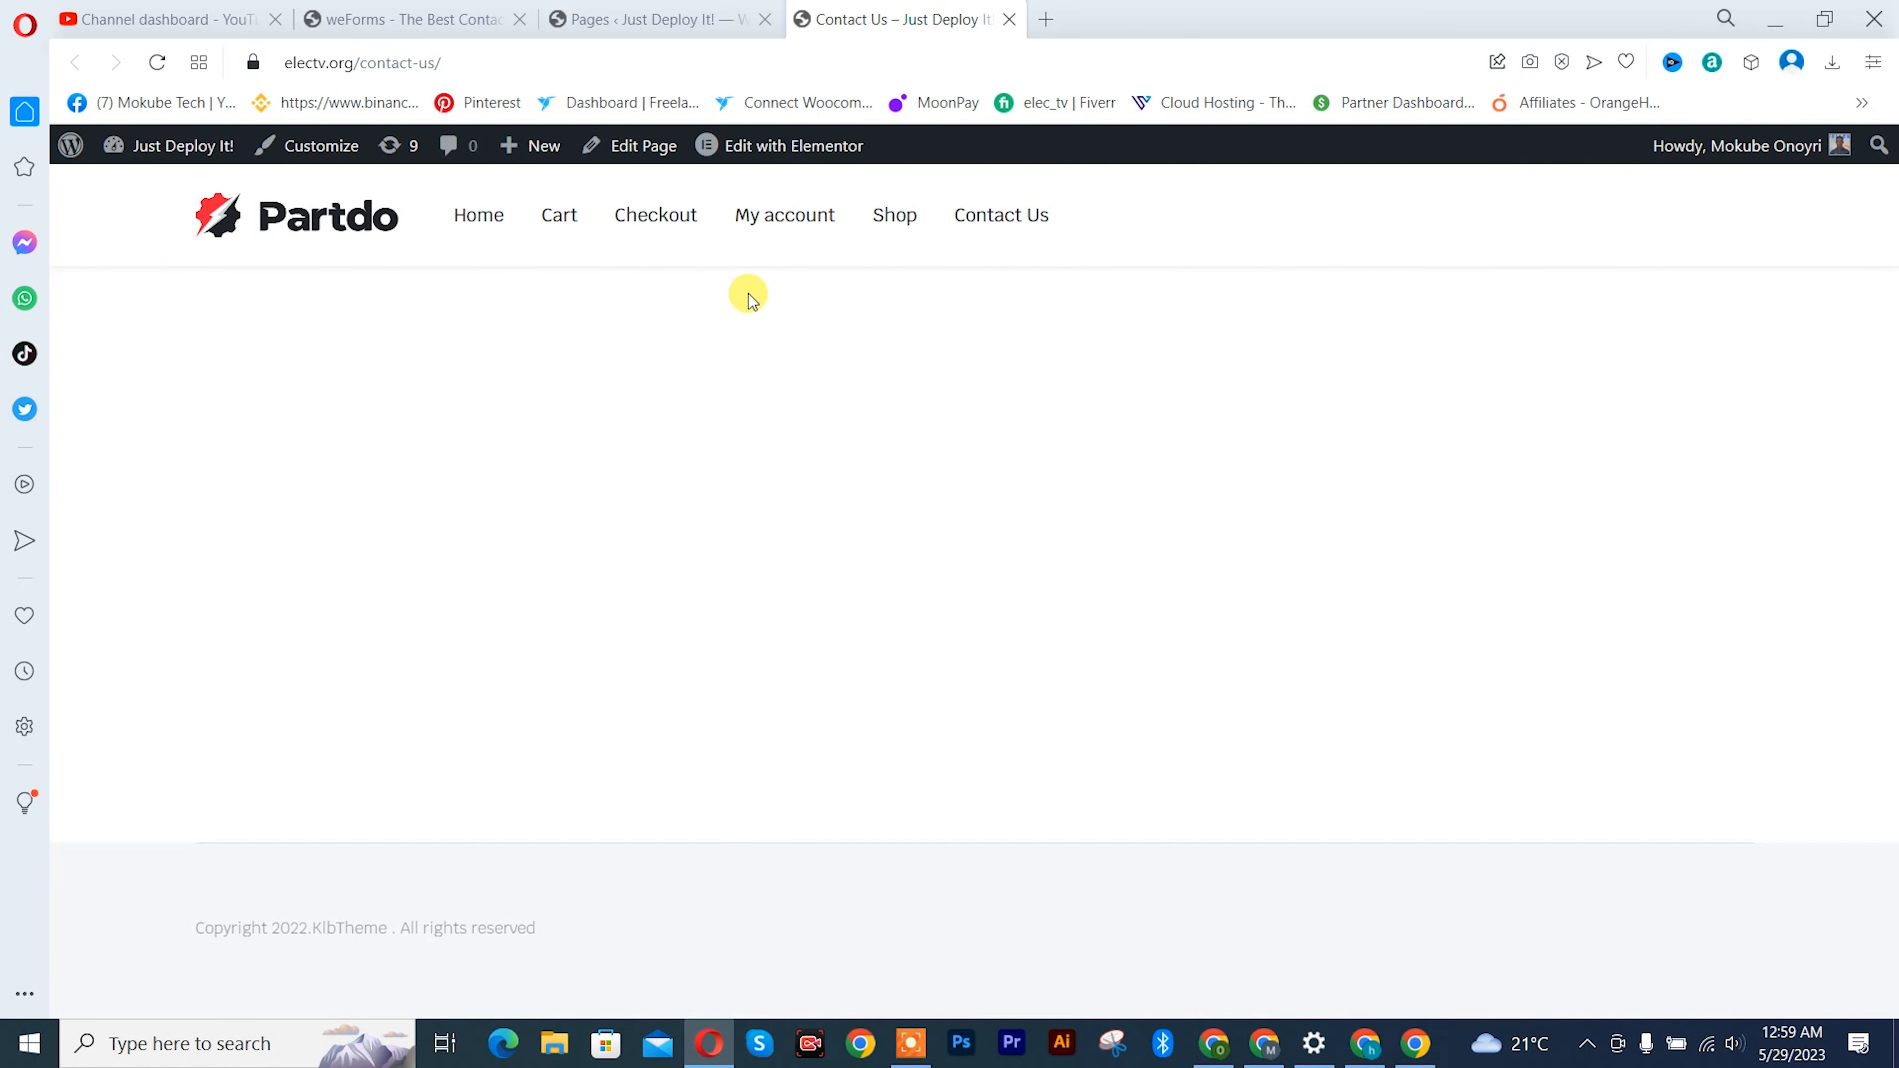
mouse_move(771, 167)
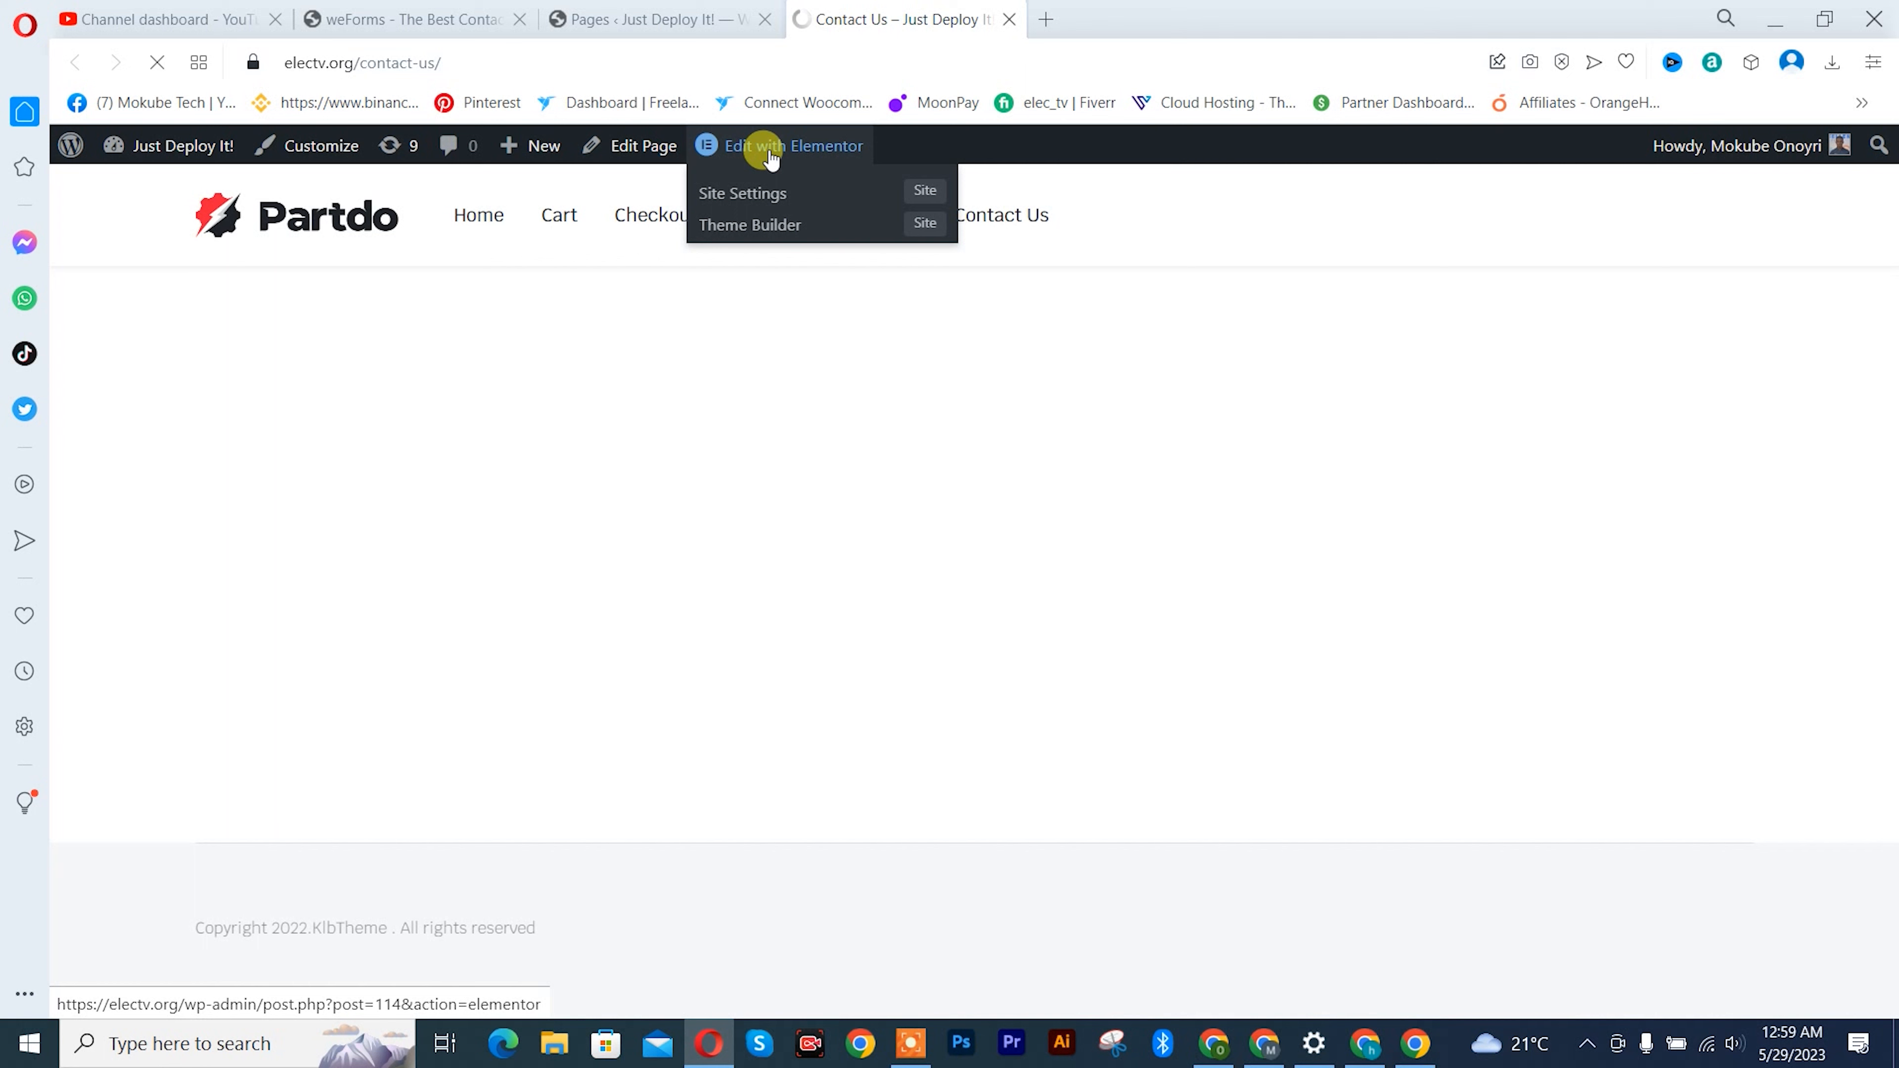
left_click(769, 148)
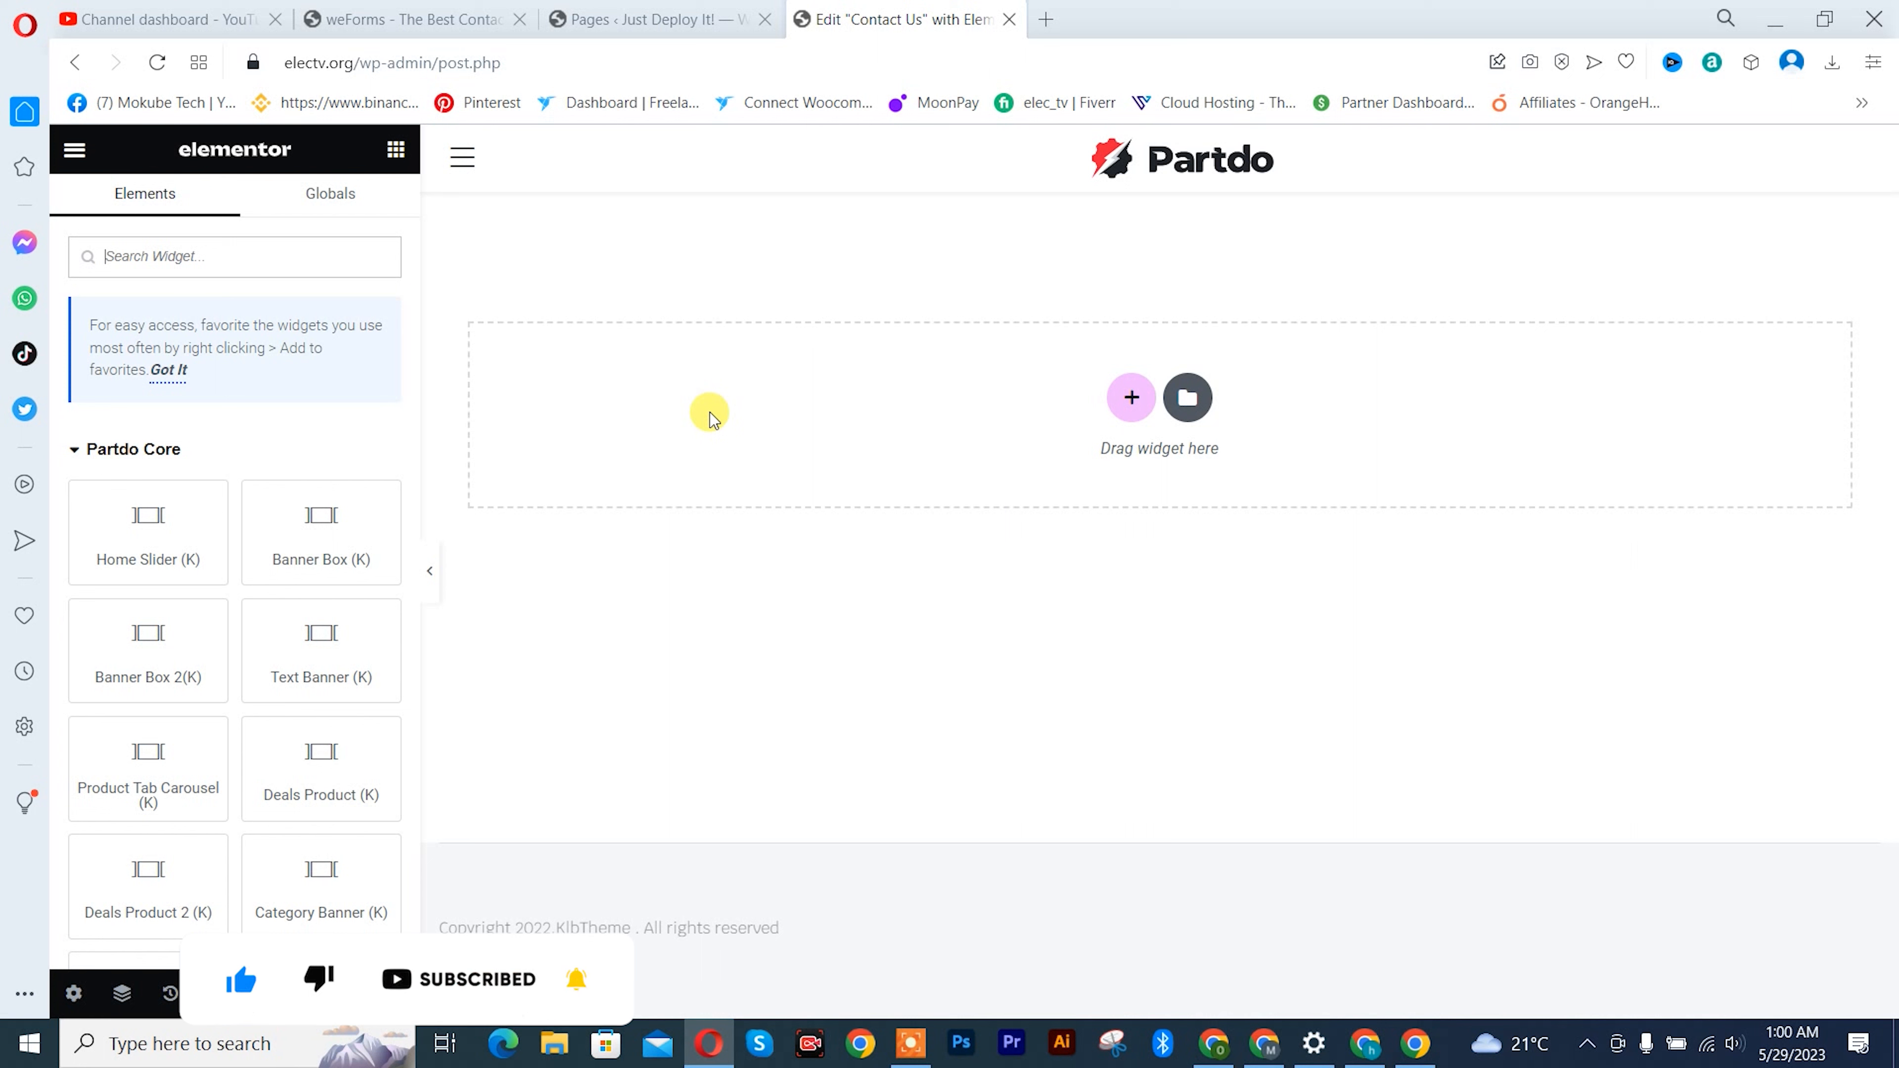
- Find the Shortcode widget by searching for "short" and place it in the page's empty section
left_click(394, 149)
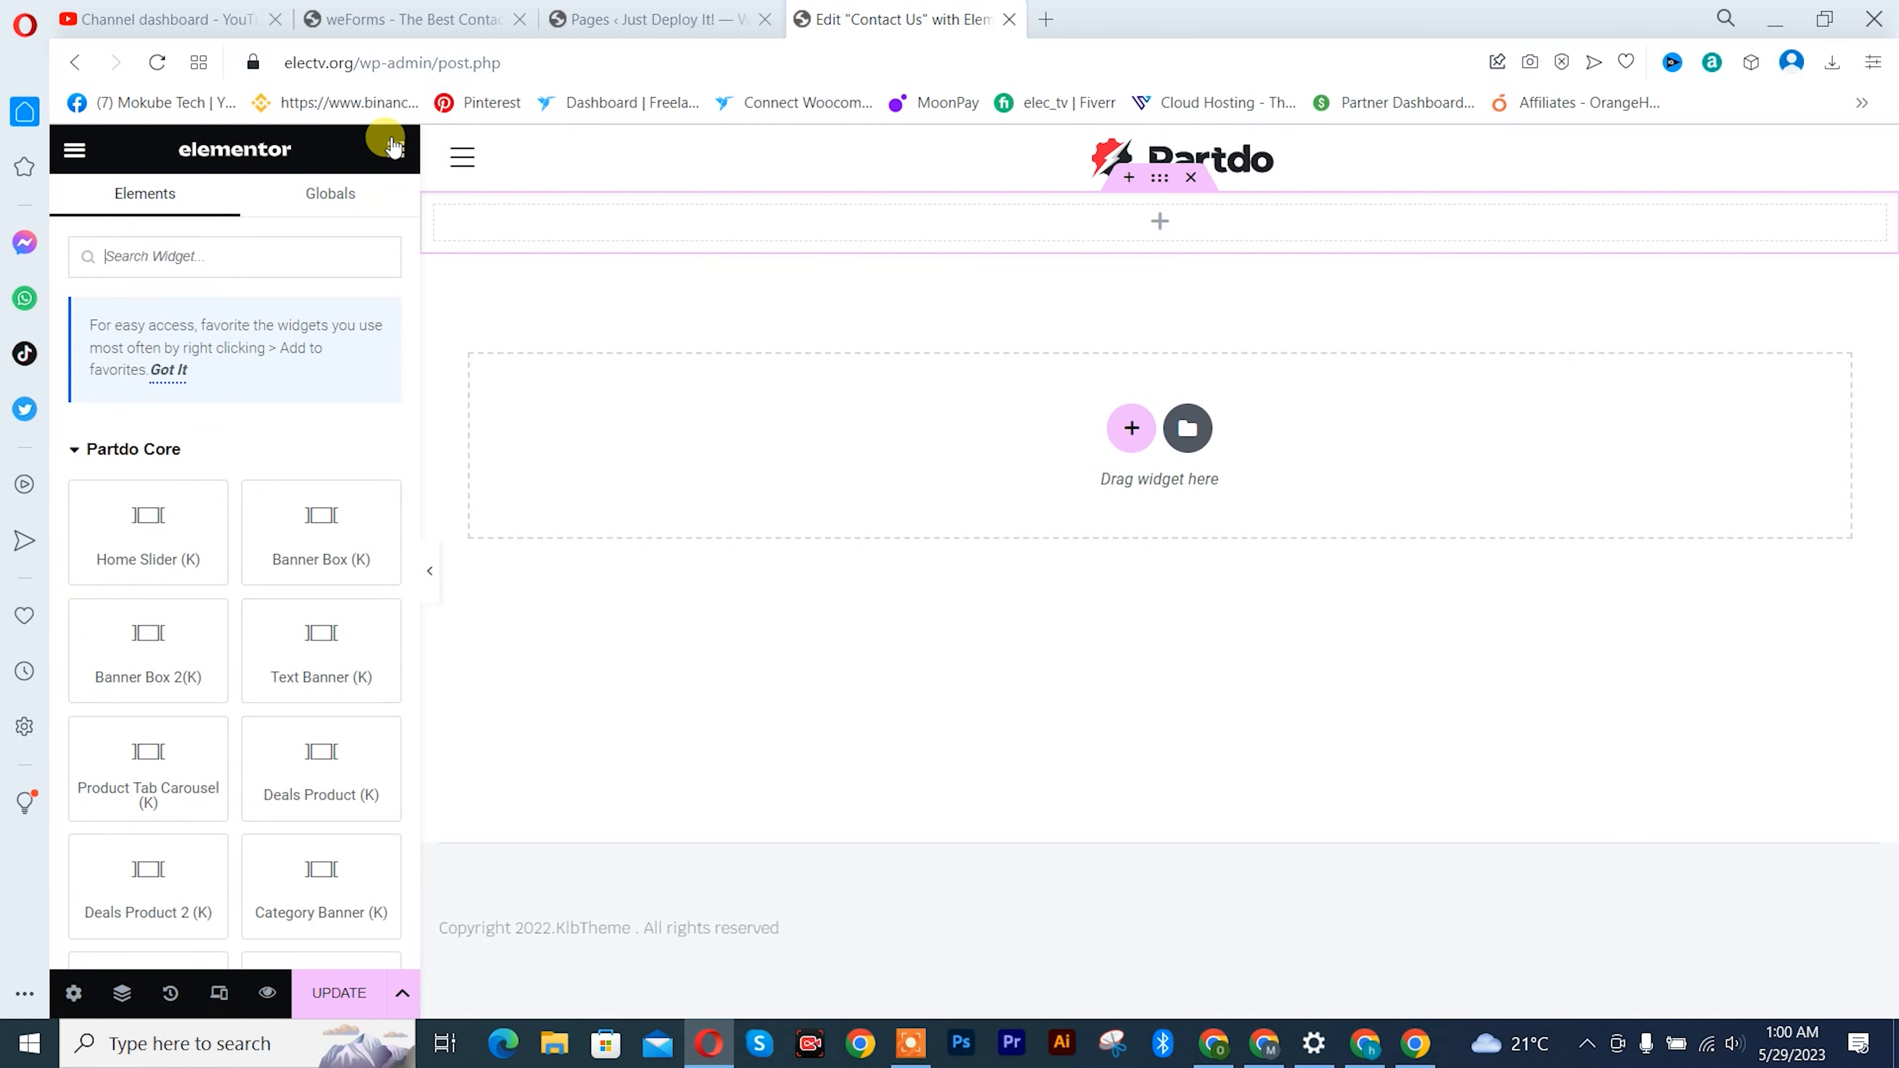
type("short")
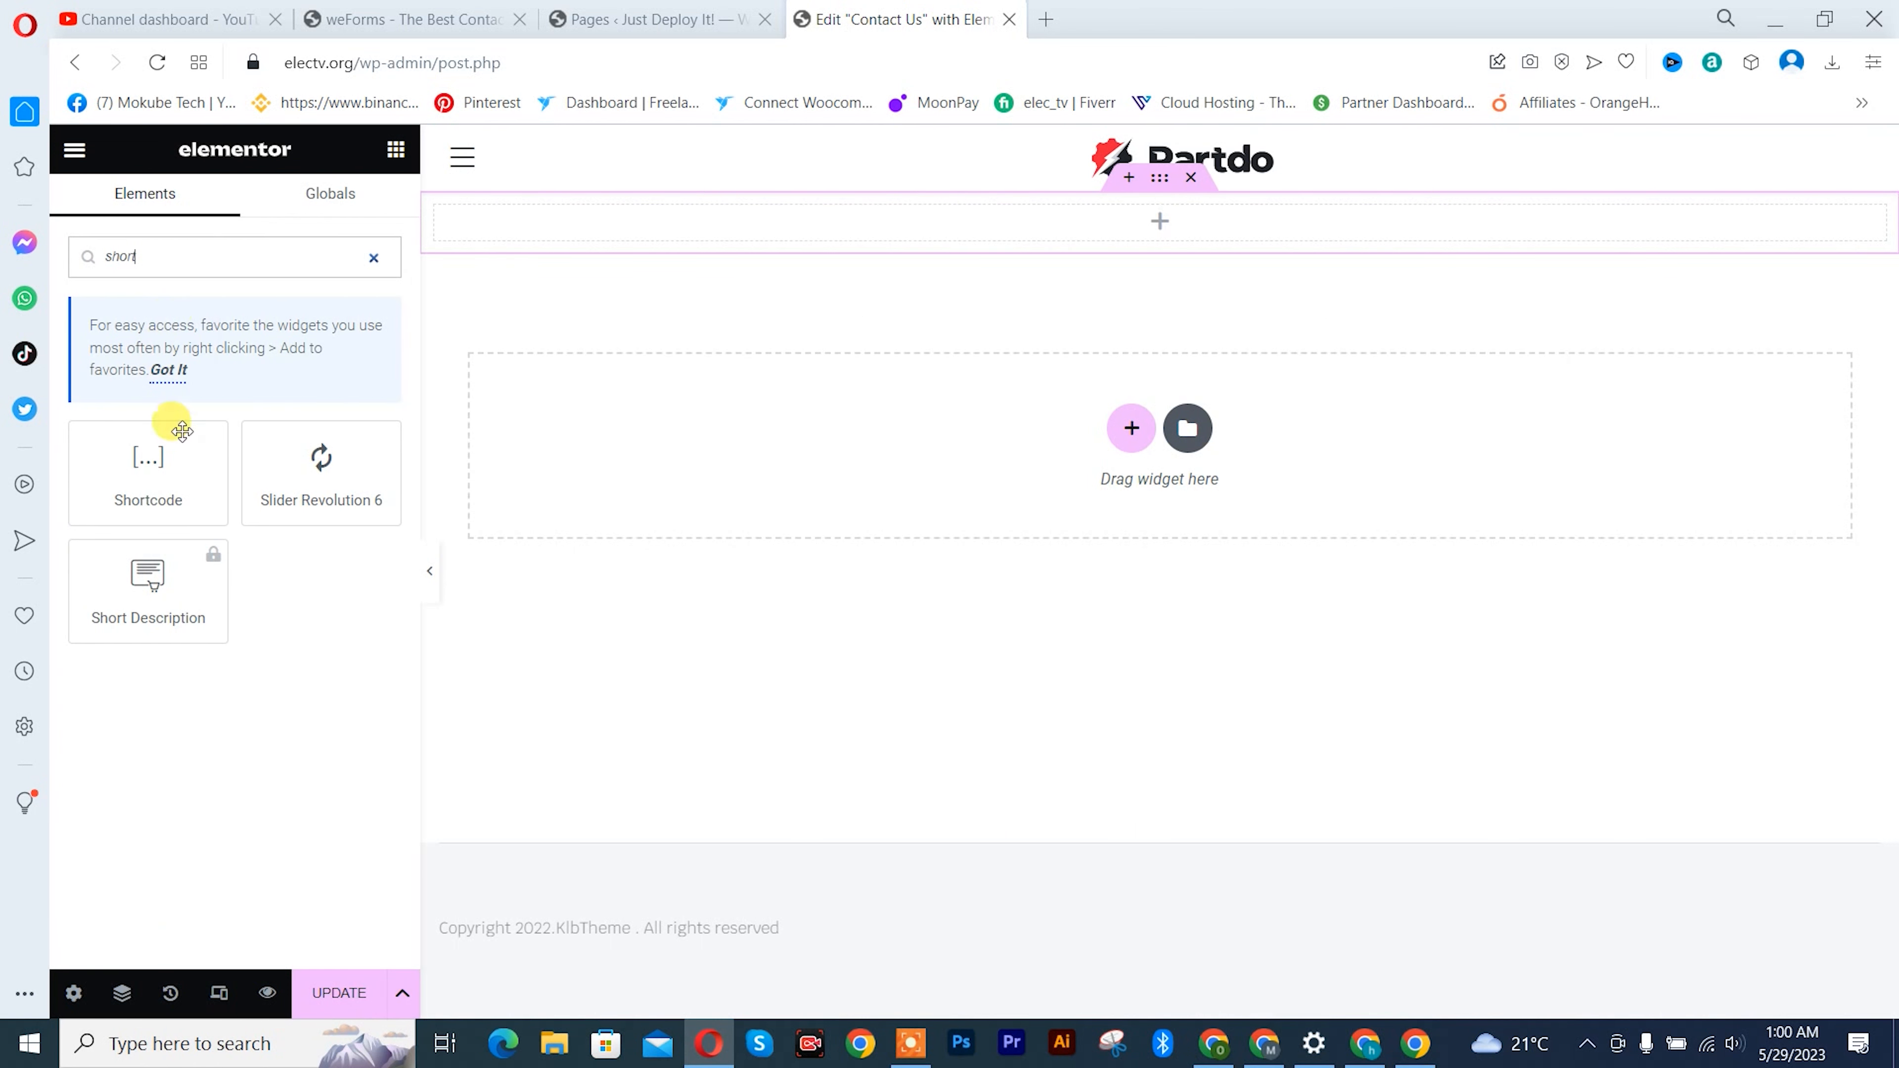
left_click_drag(148, 466, 686, 225)
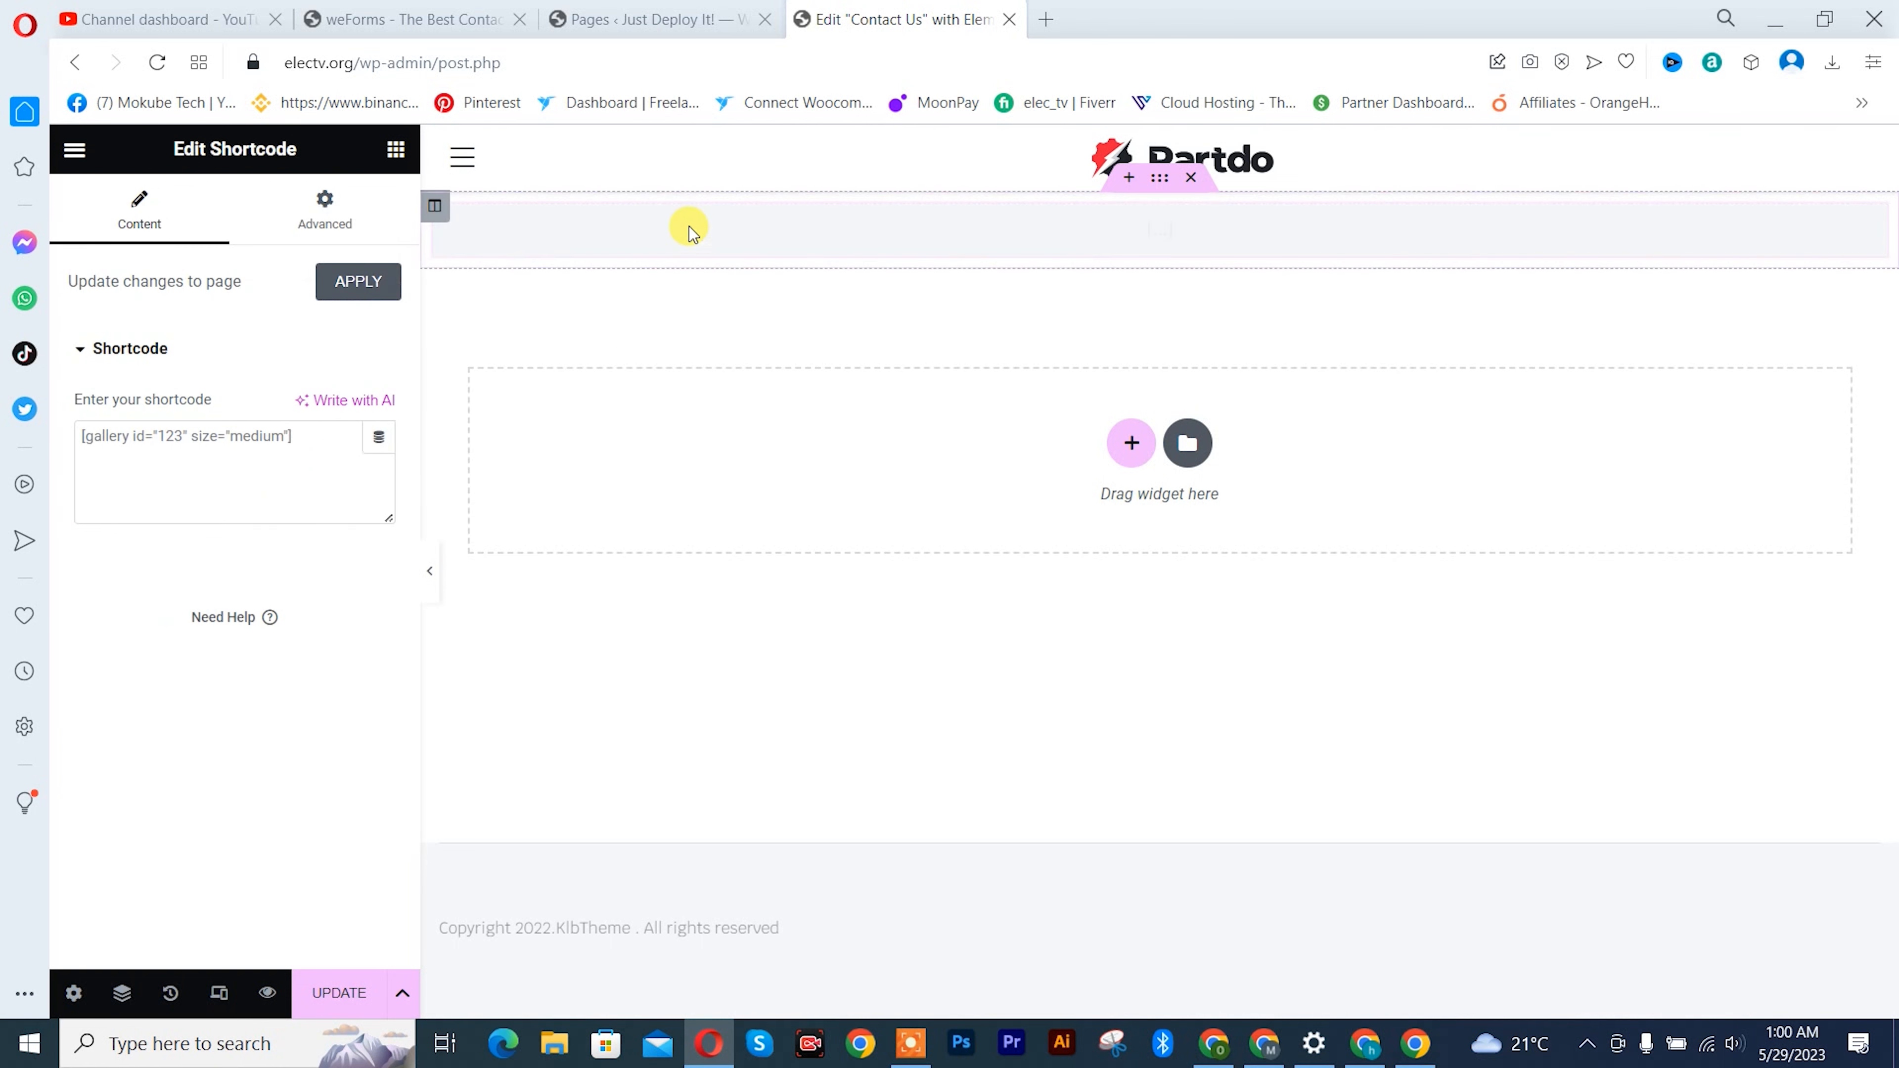
- Copy the Blank Form's shortcode from weForms and paste [weforms id="171"] into the Shortcode widget
left_click(409, 18)
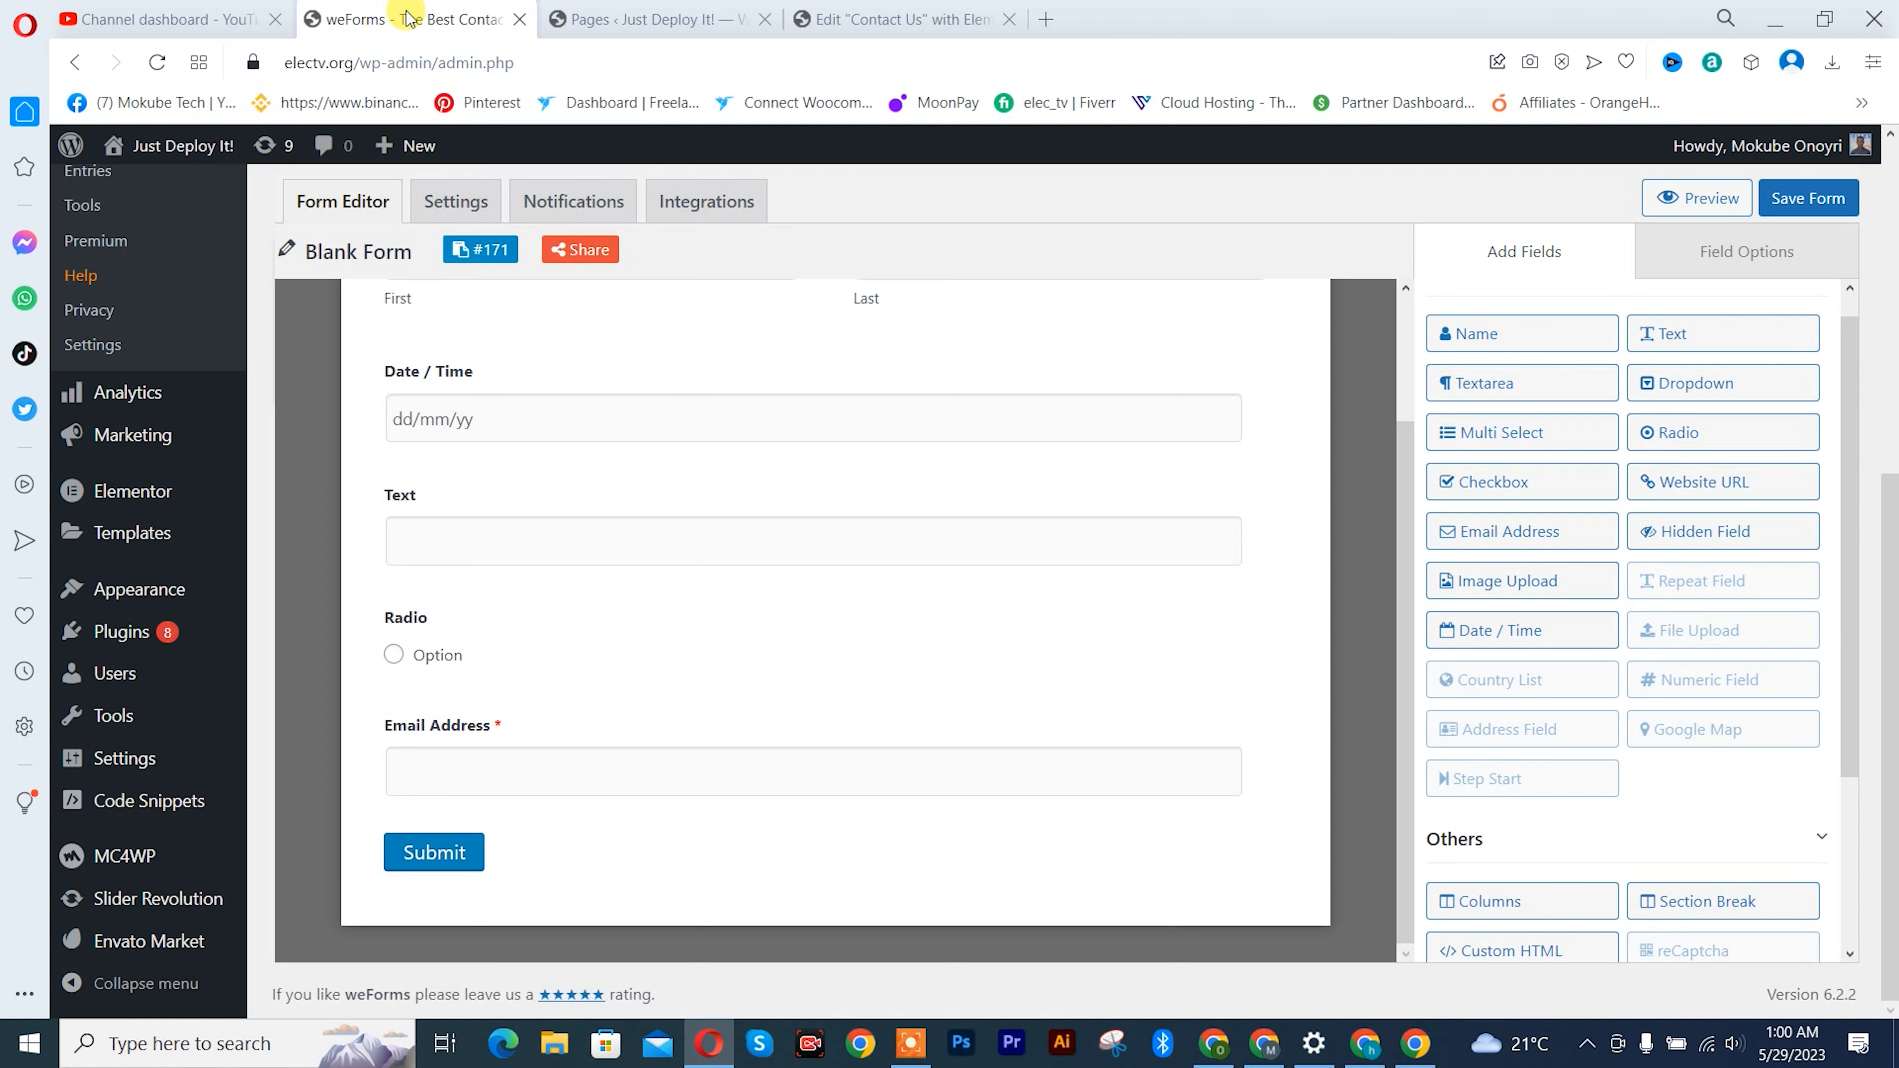
left_click(486, 253)
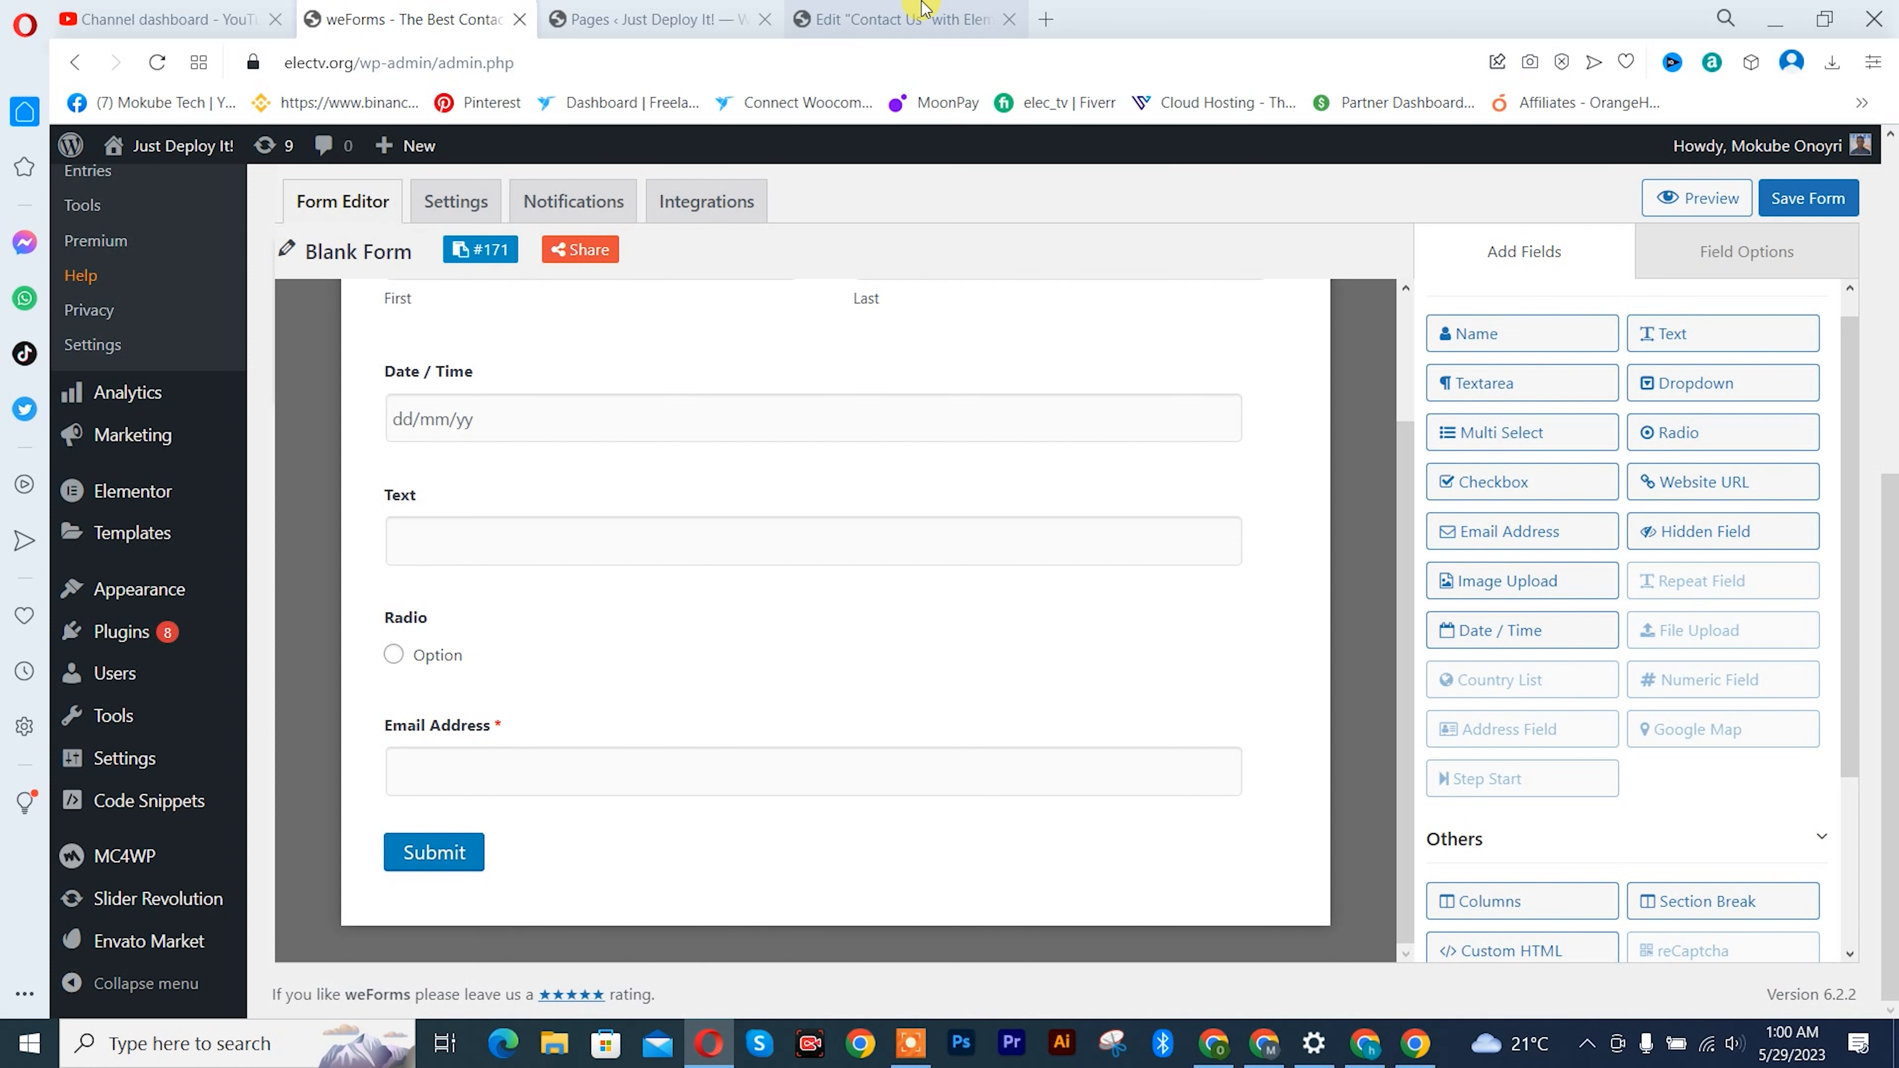
left_click(902, 18)
left_click(190, 442)
type("[weforms id=\"171\"]")
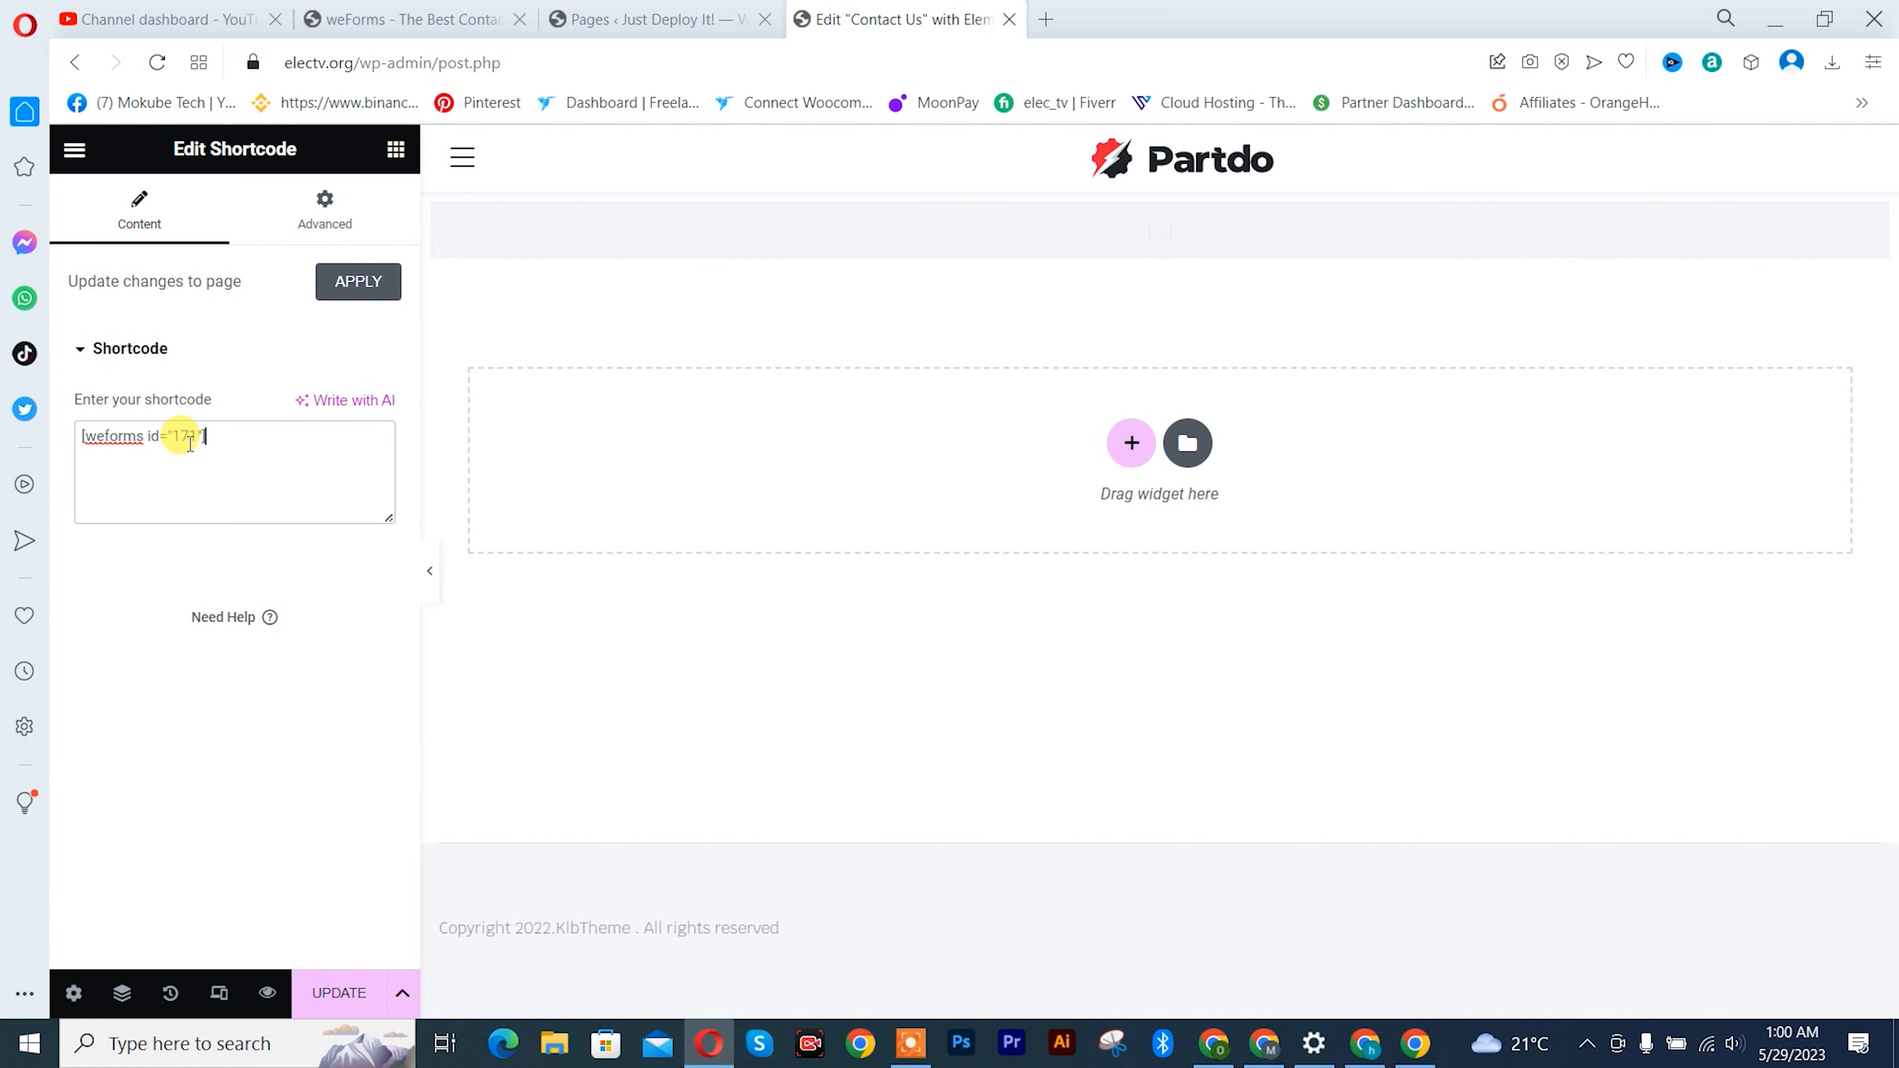
- Apply the shortcode so the form renders and update the Contact Us page
left_click(329, 283)
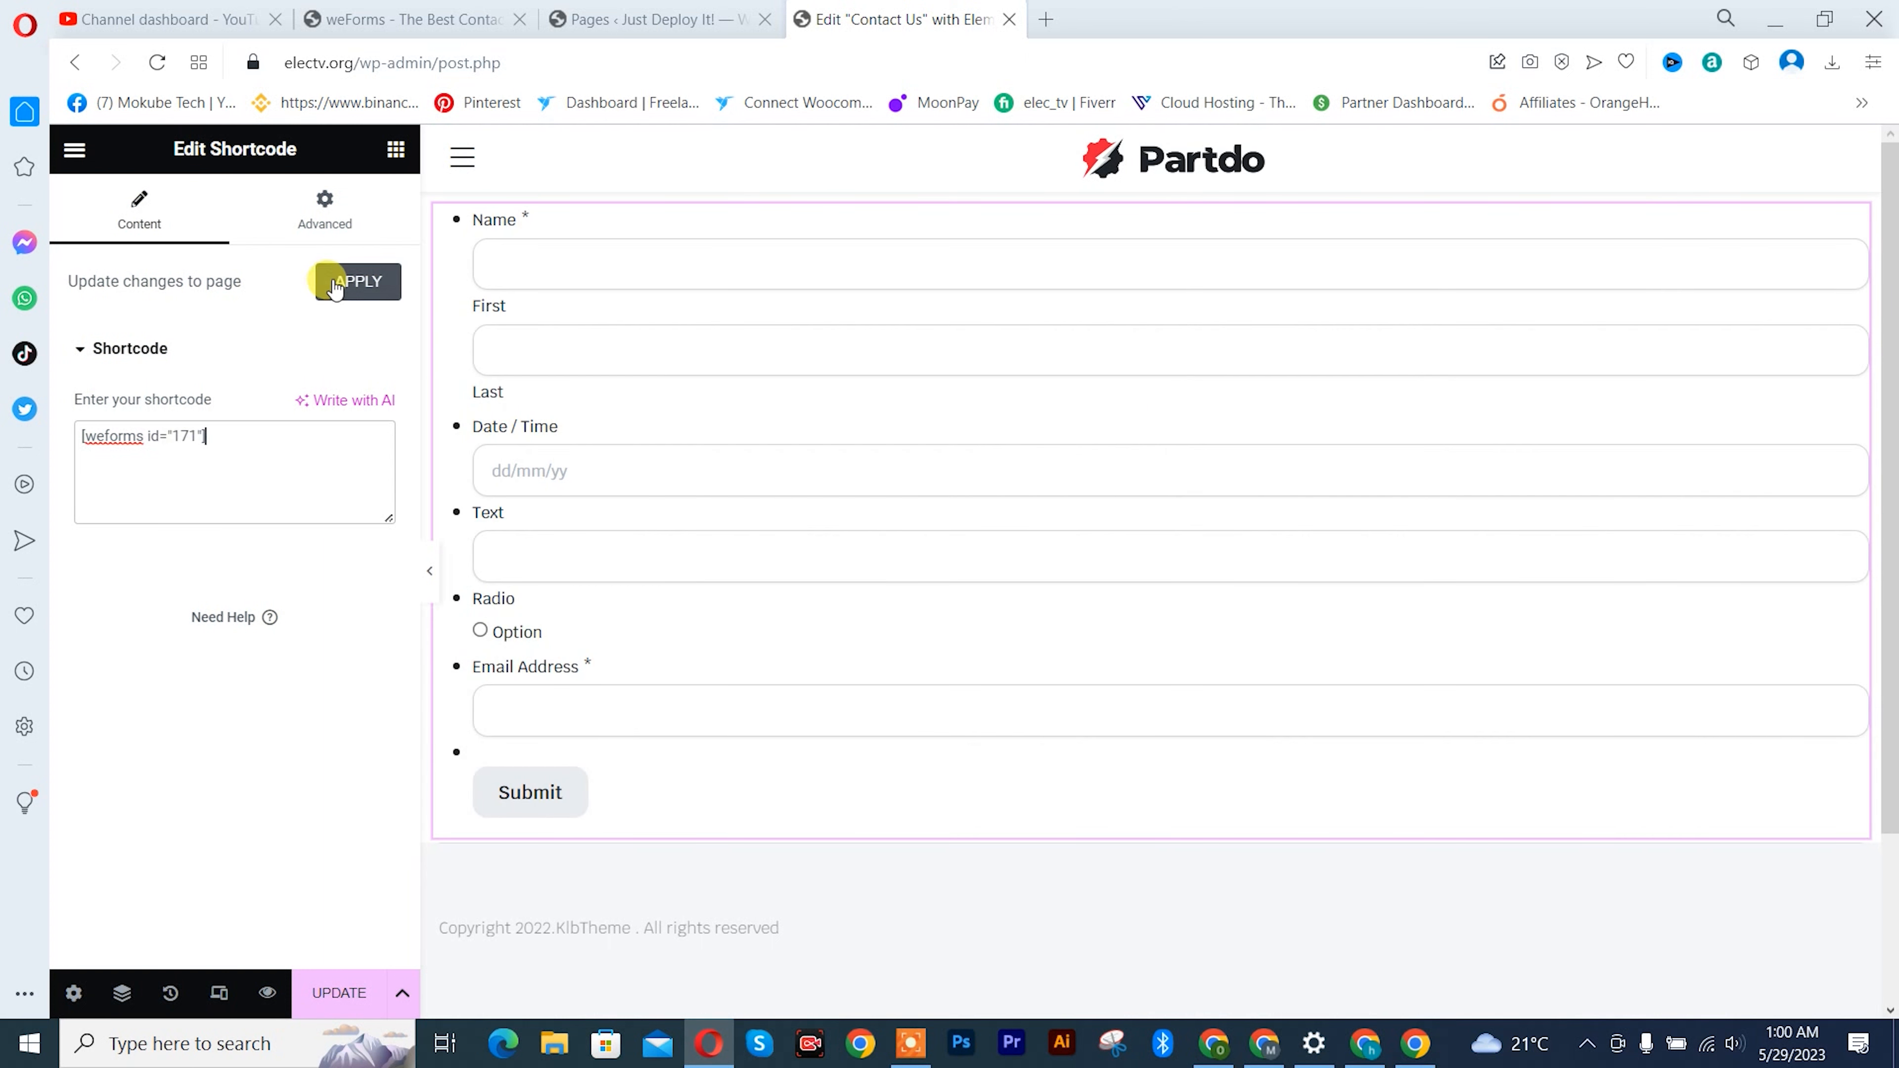
left_click(348, 286)
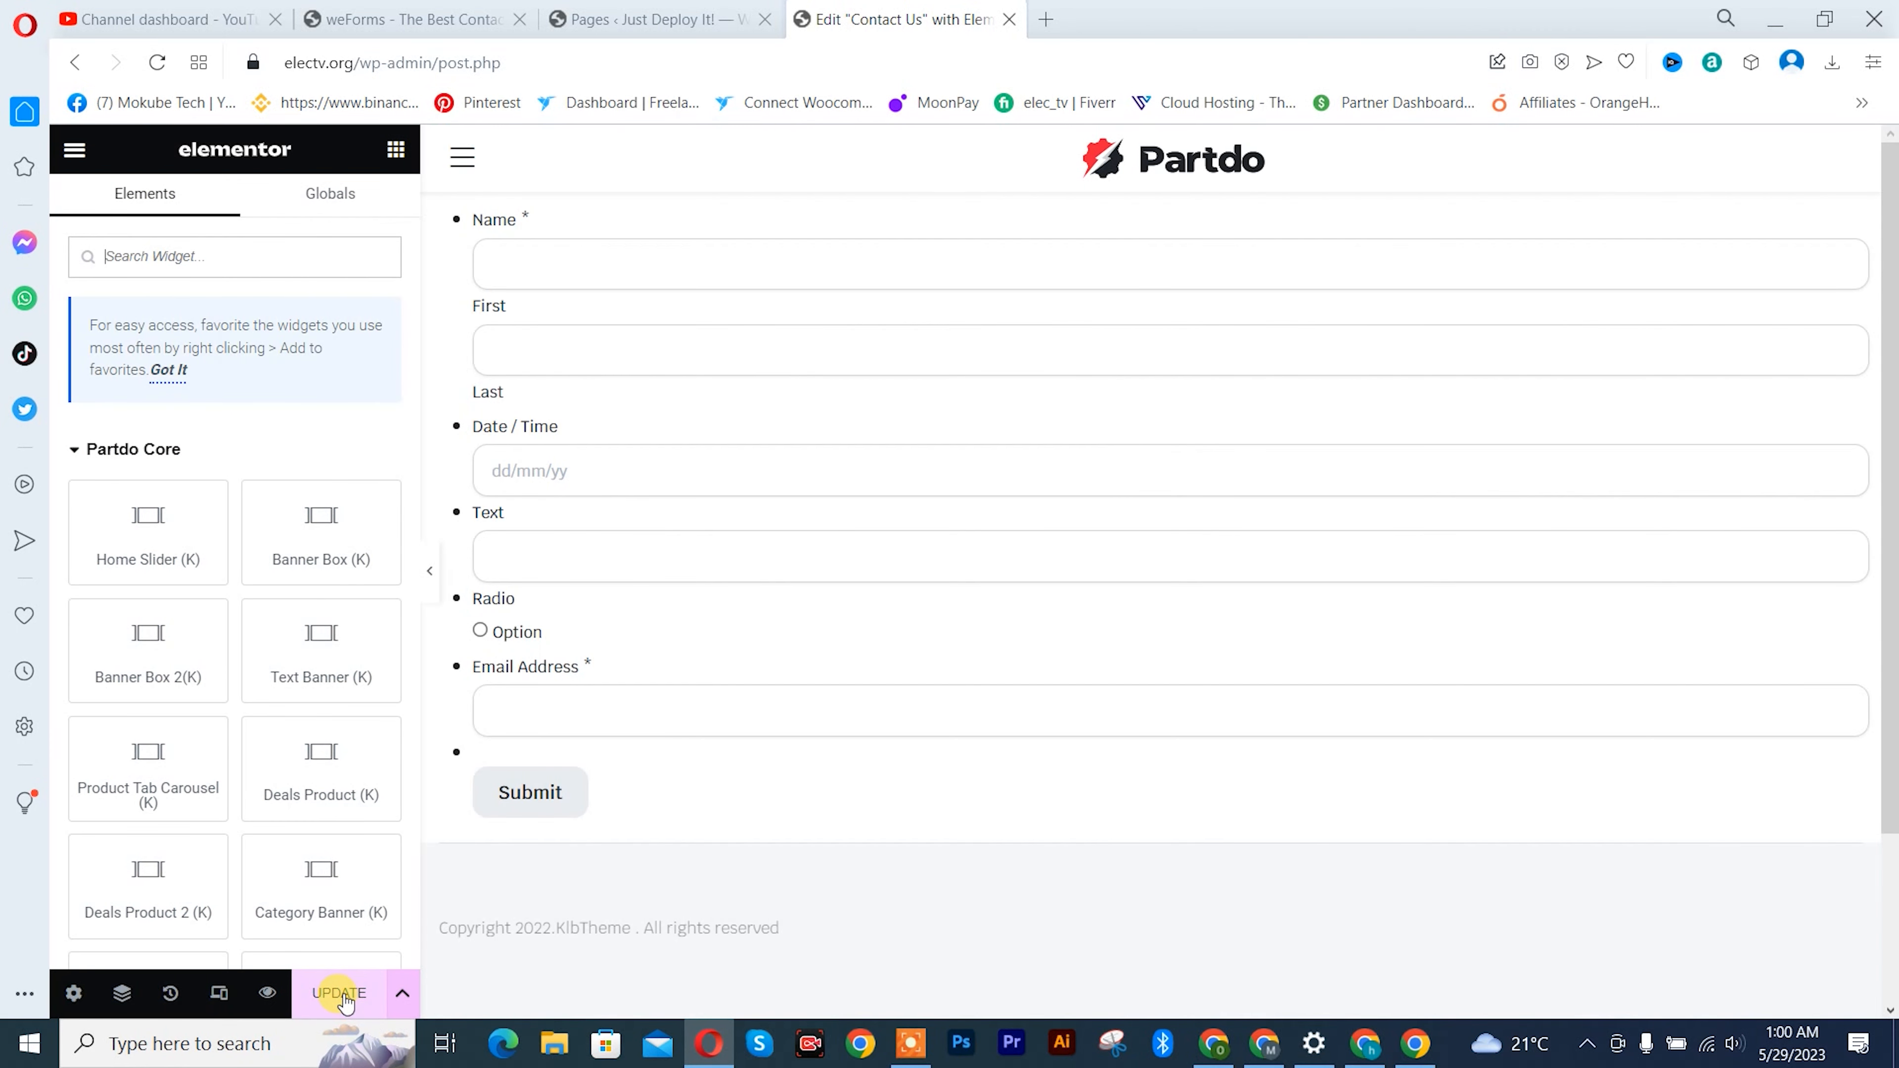
left_click(340, 995)
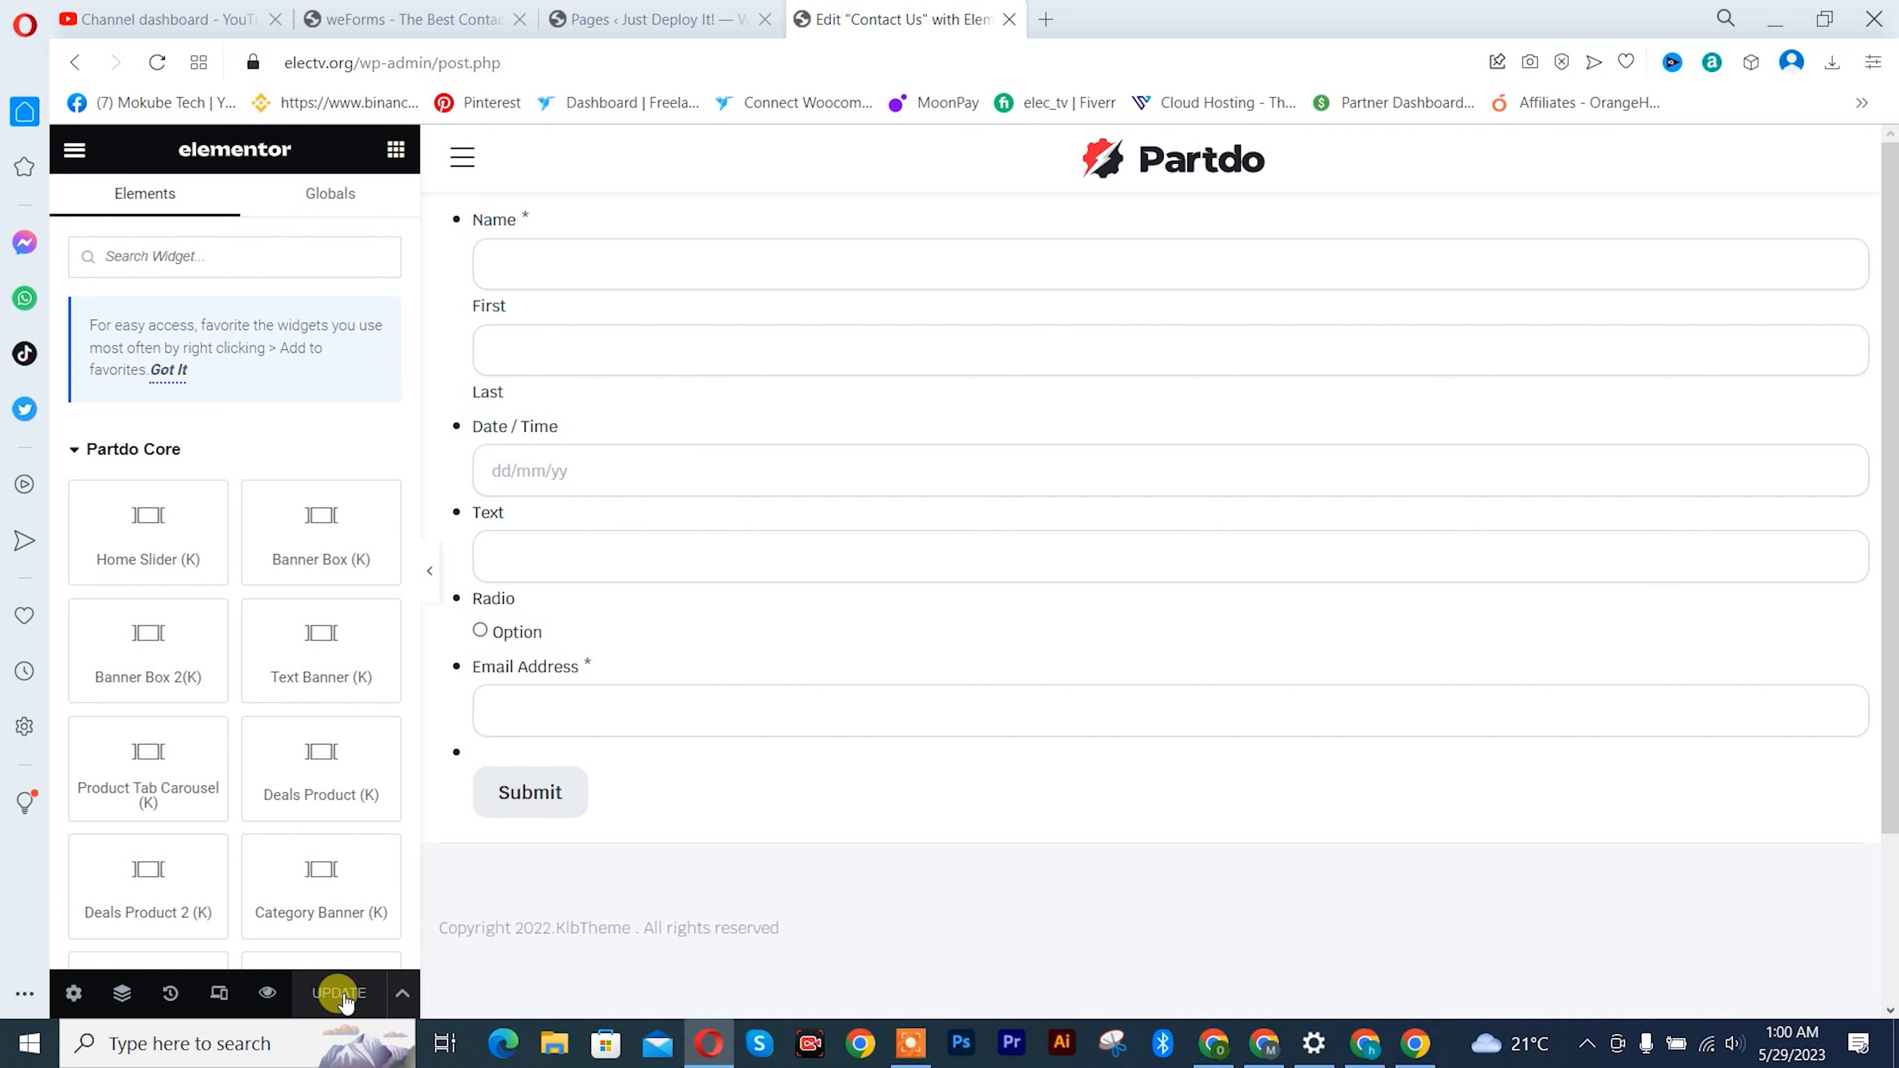
scroll(811, 678, "down", 3)
scroll(811, 677, "up", 3)
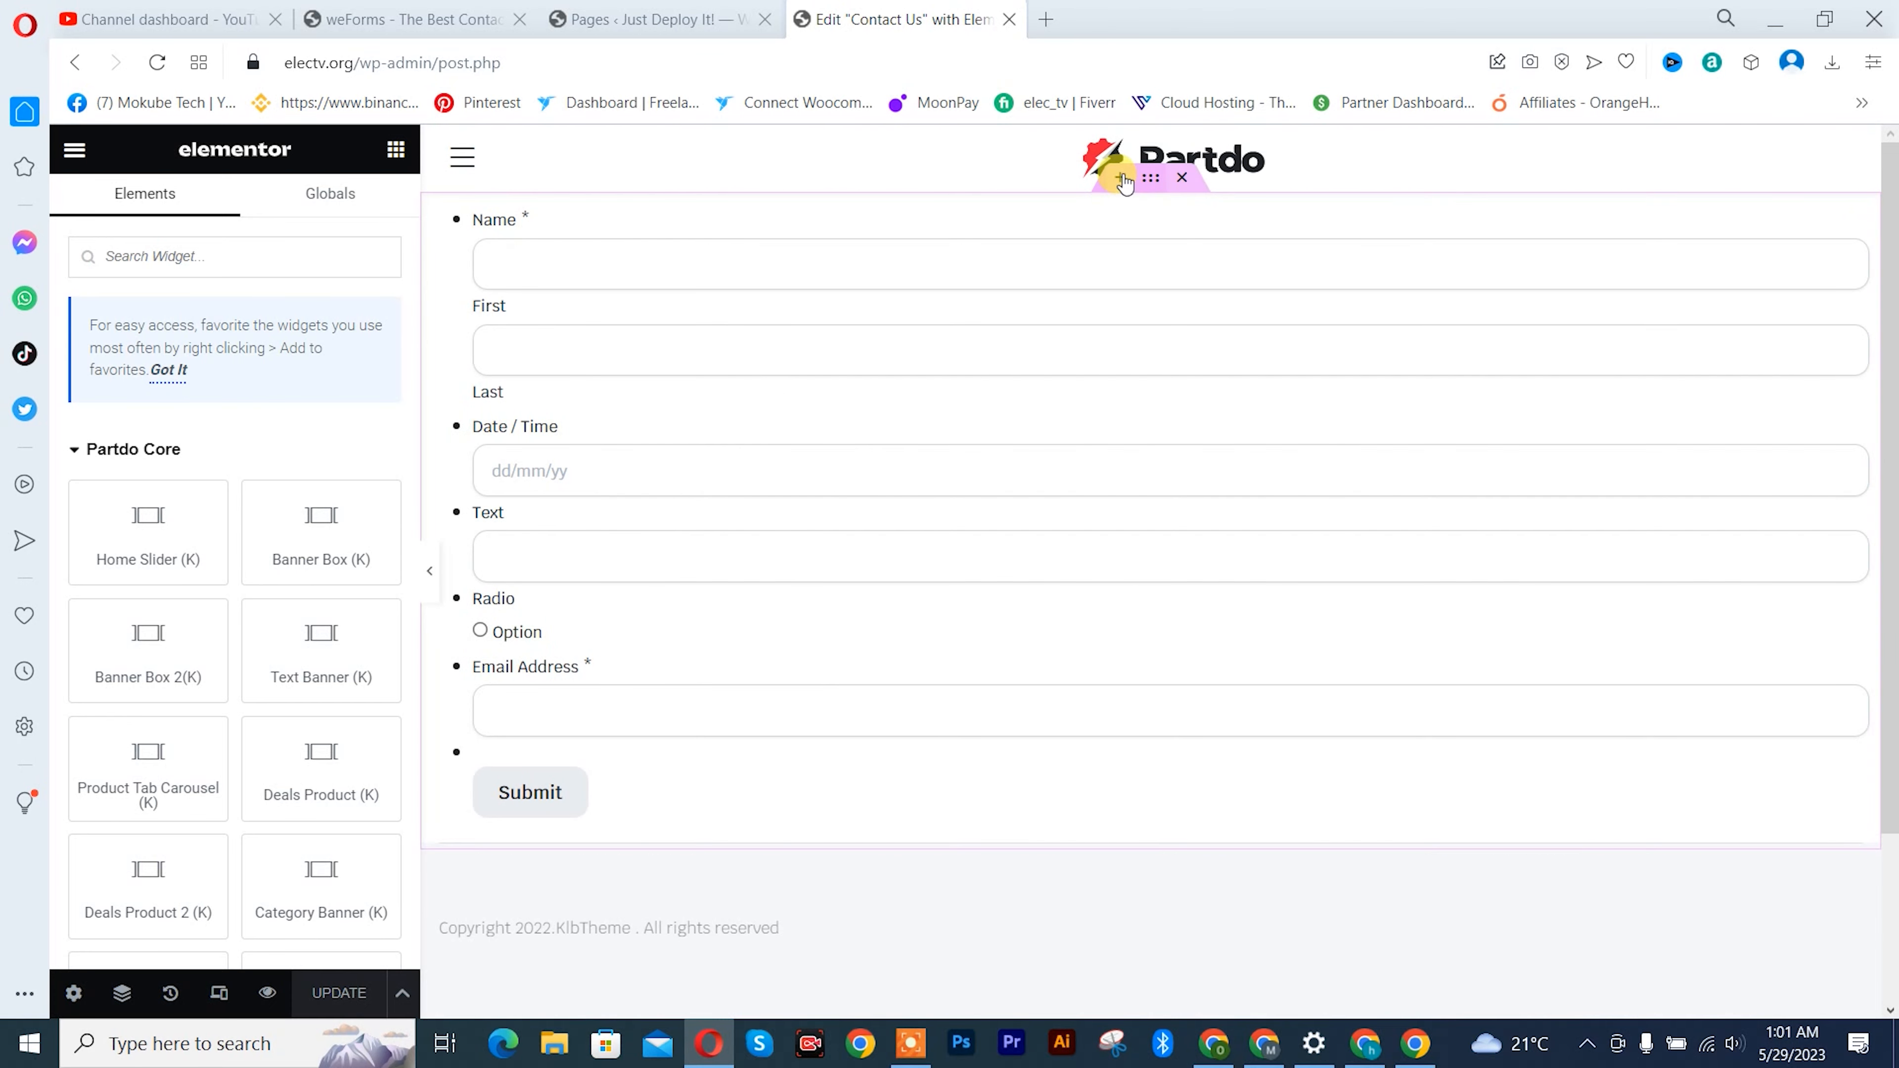
- Add a new section above the form and place a Heading widget in it
left_click(1119, 178)
left_click(1122, 304)
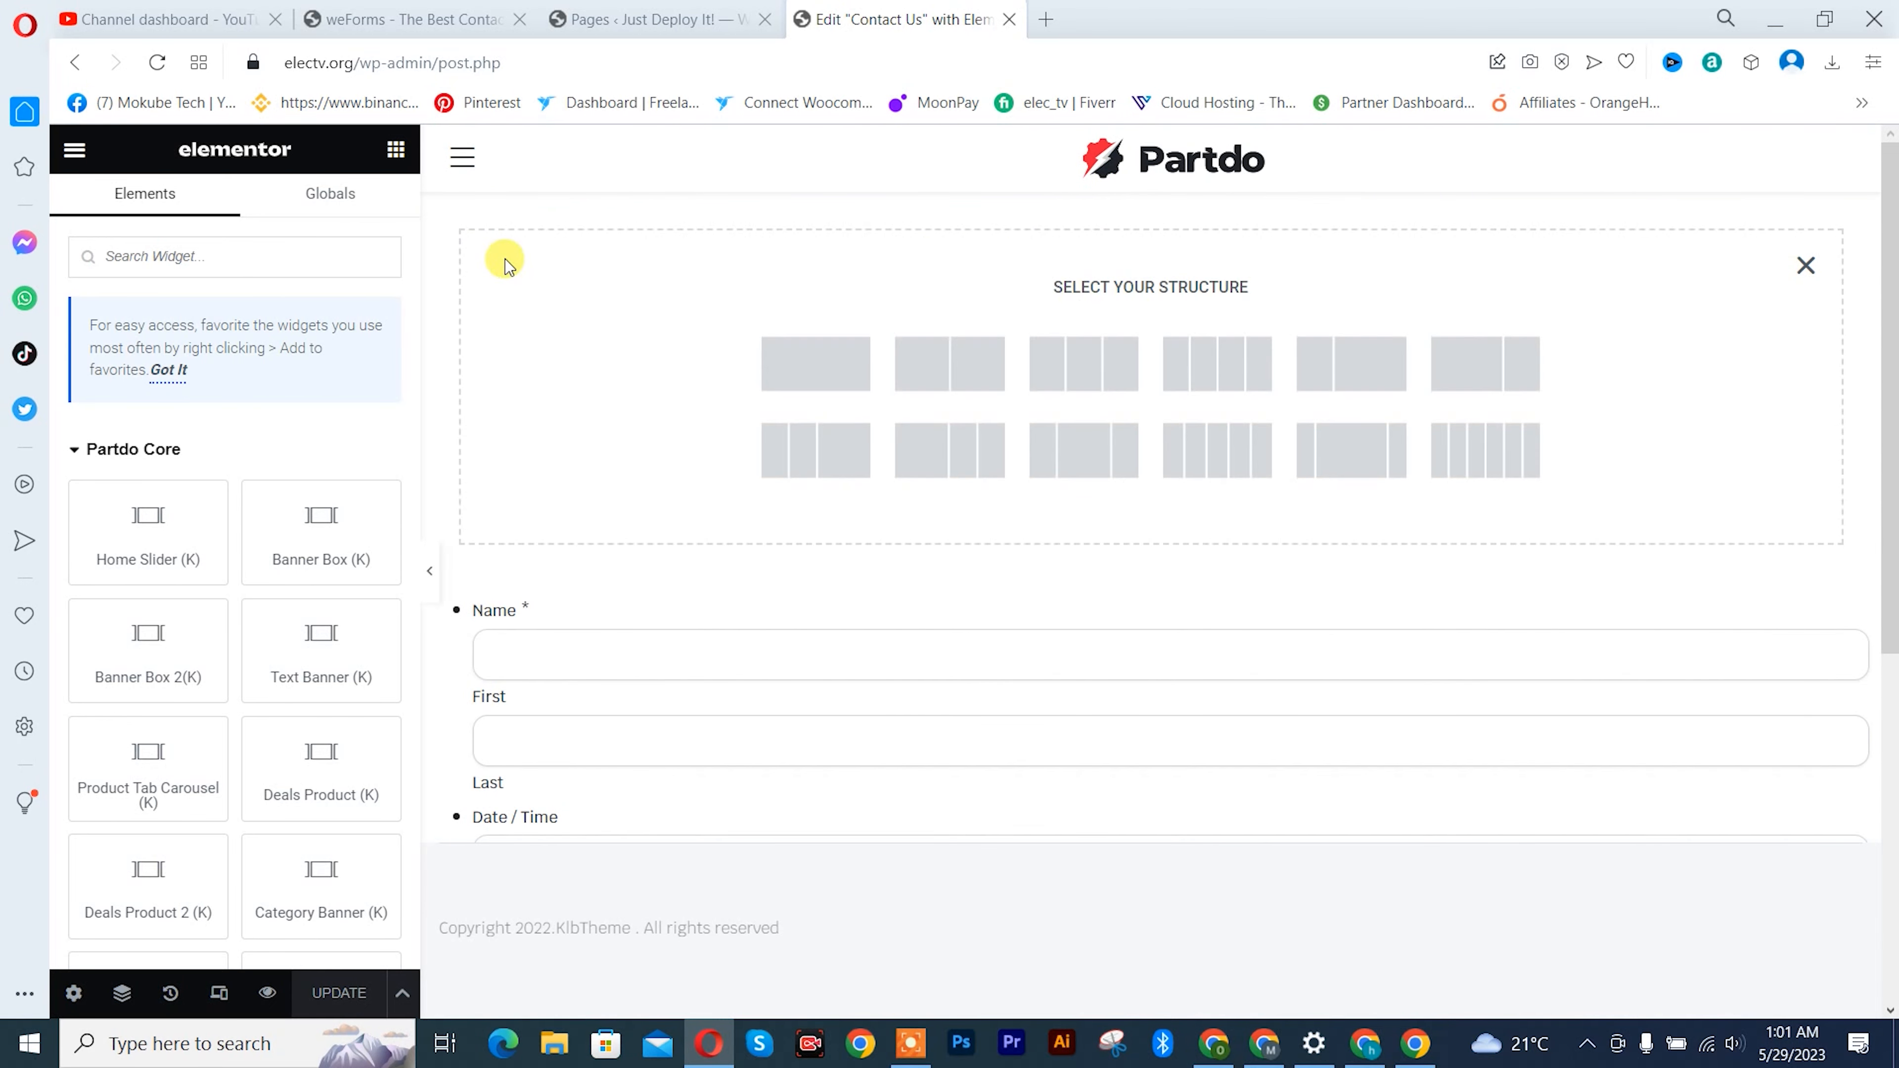
scroll(303, 733, "down", 15)
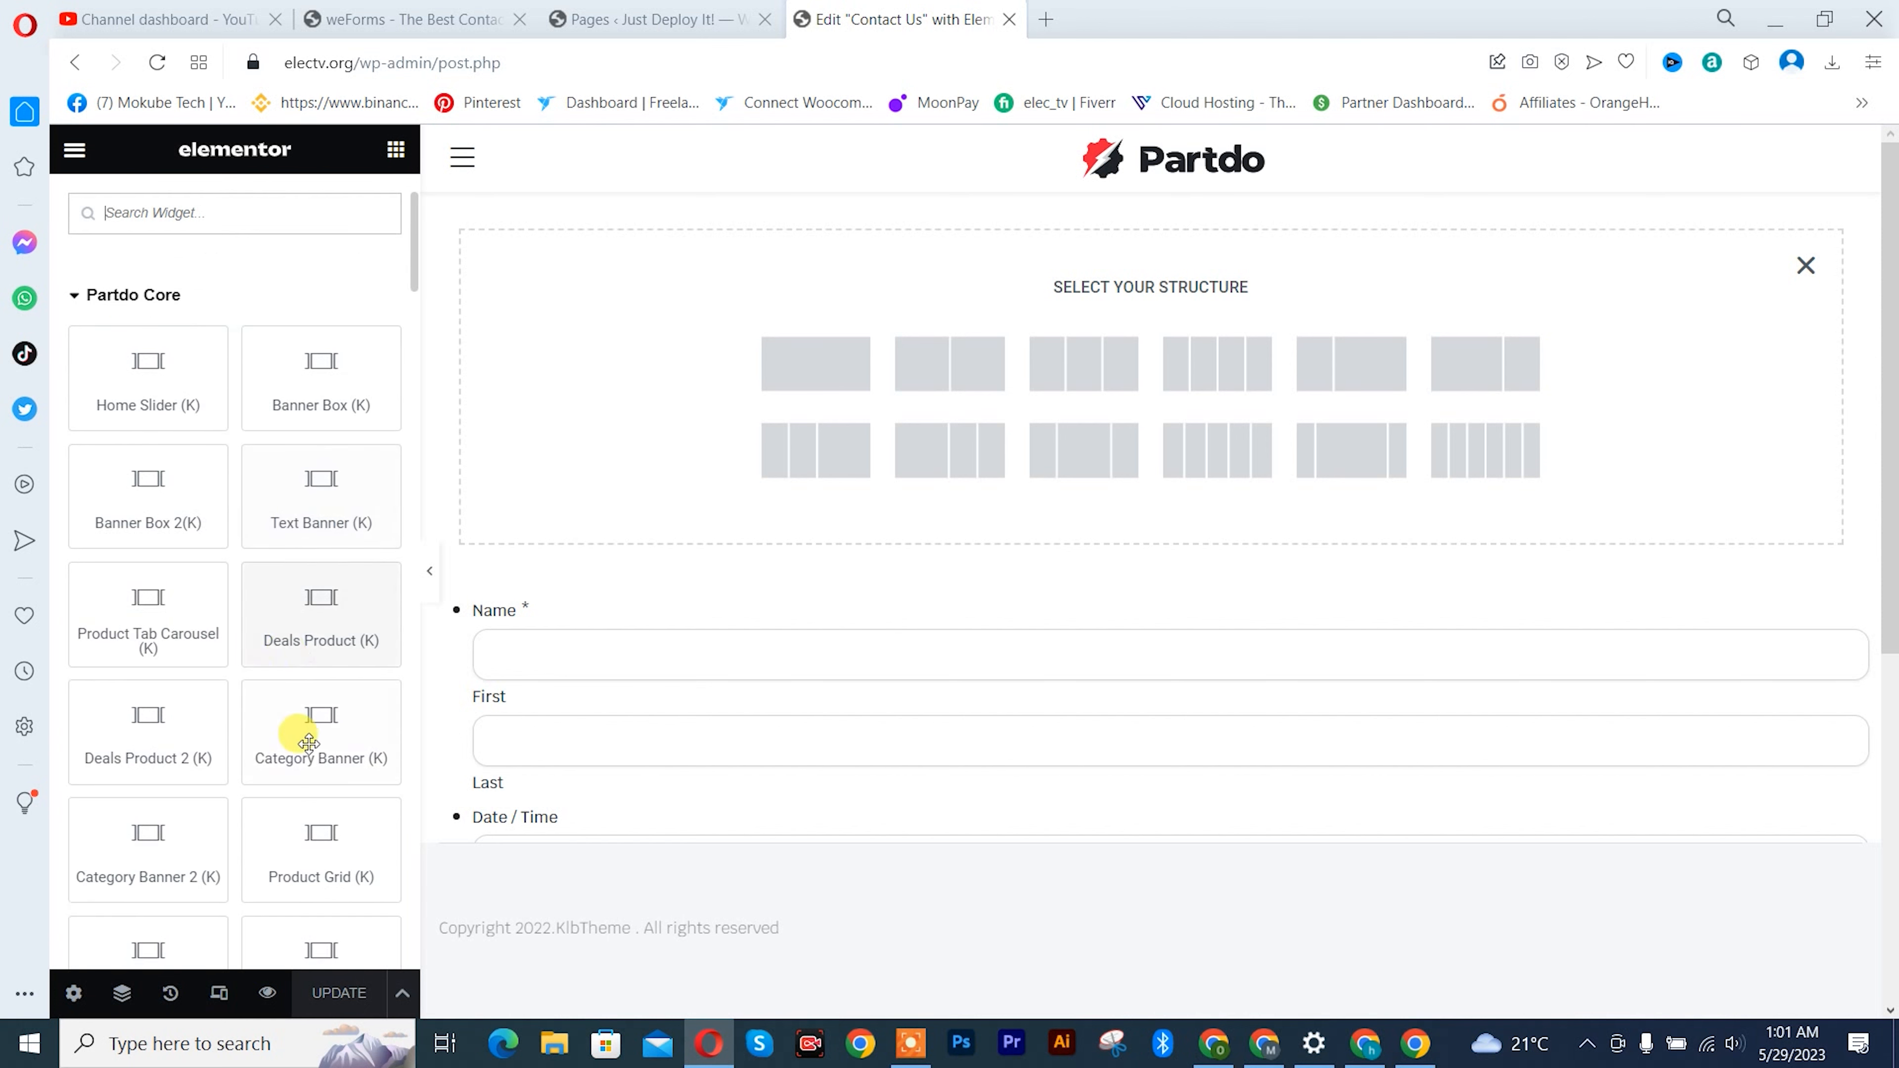
scroll(309, 737, "down", 4)
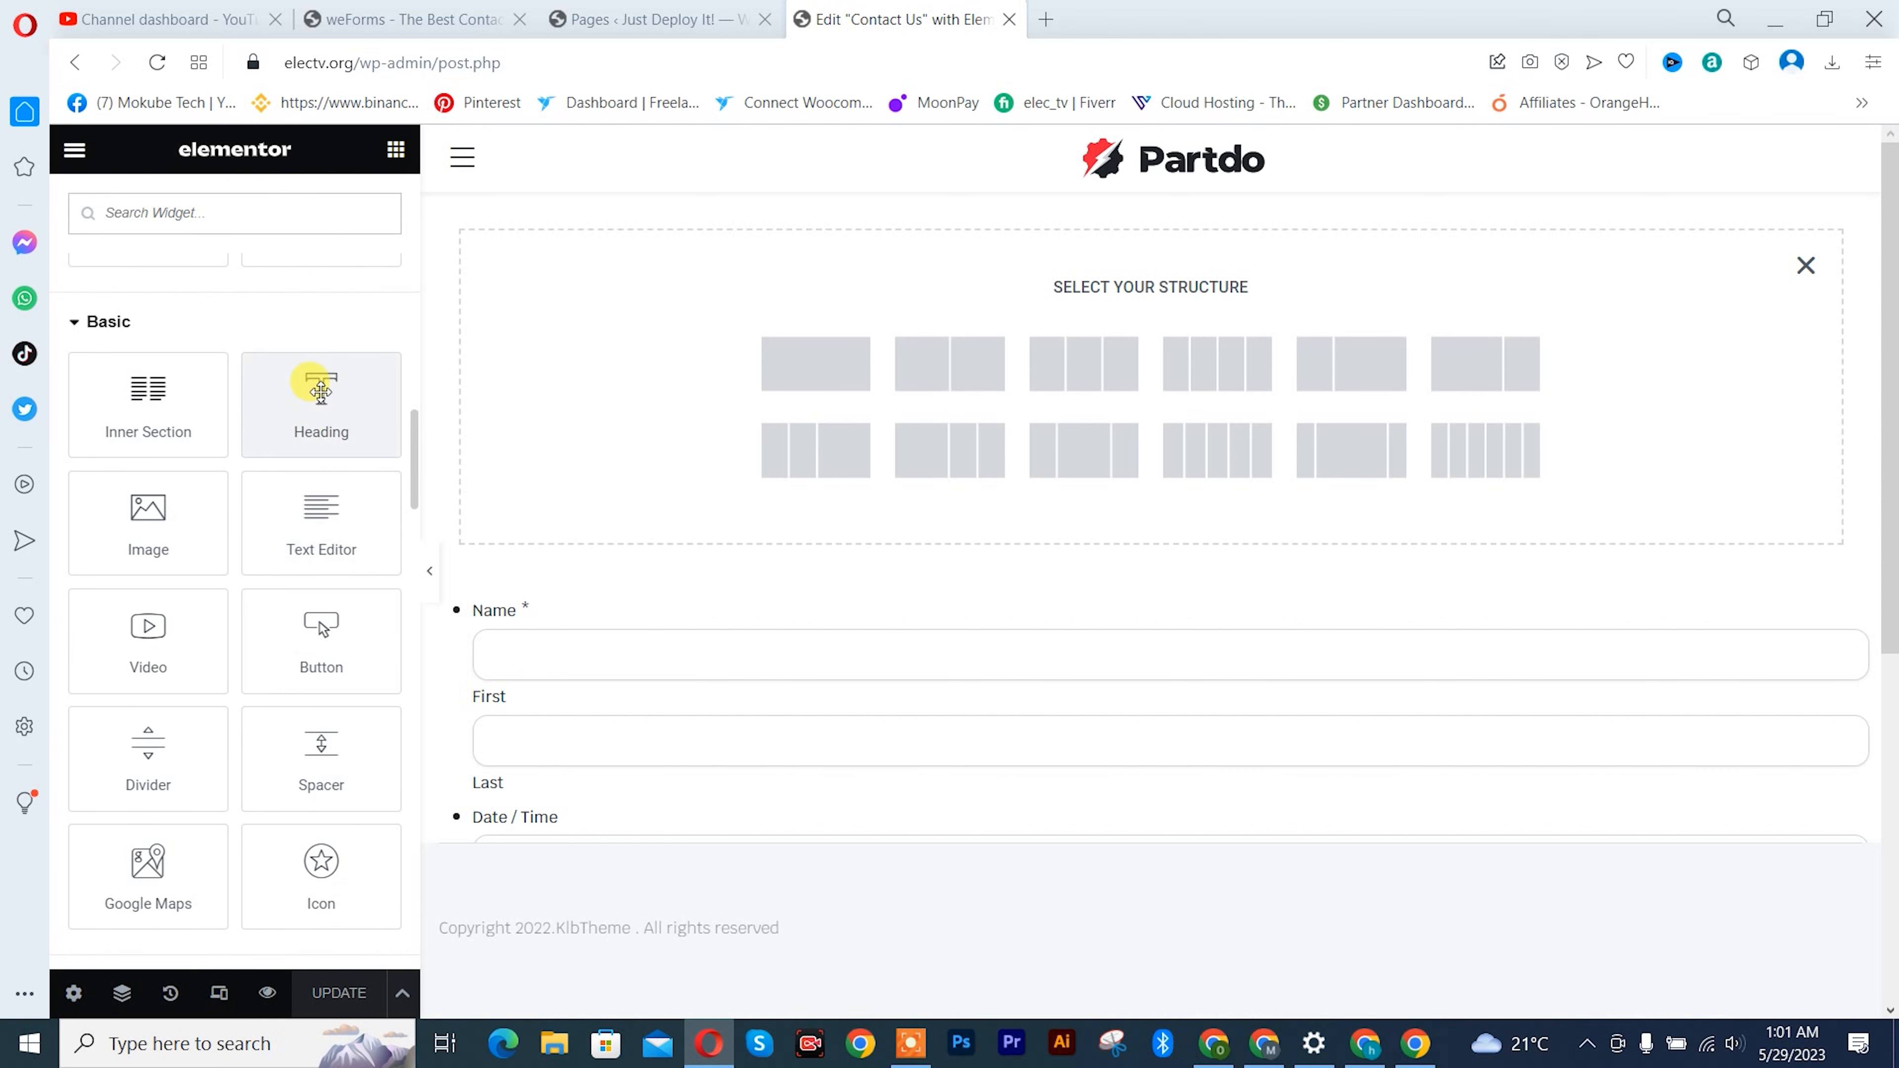
left_click_drag(320, 469, 835, 395)
- Set the heading's title to "Contact Us" and update the page
key("ctrl+a")
type("Con")
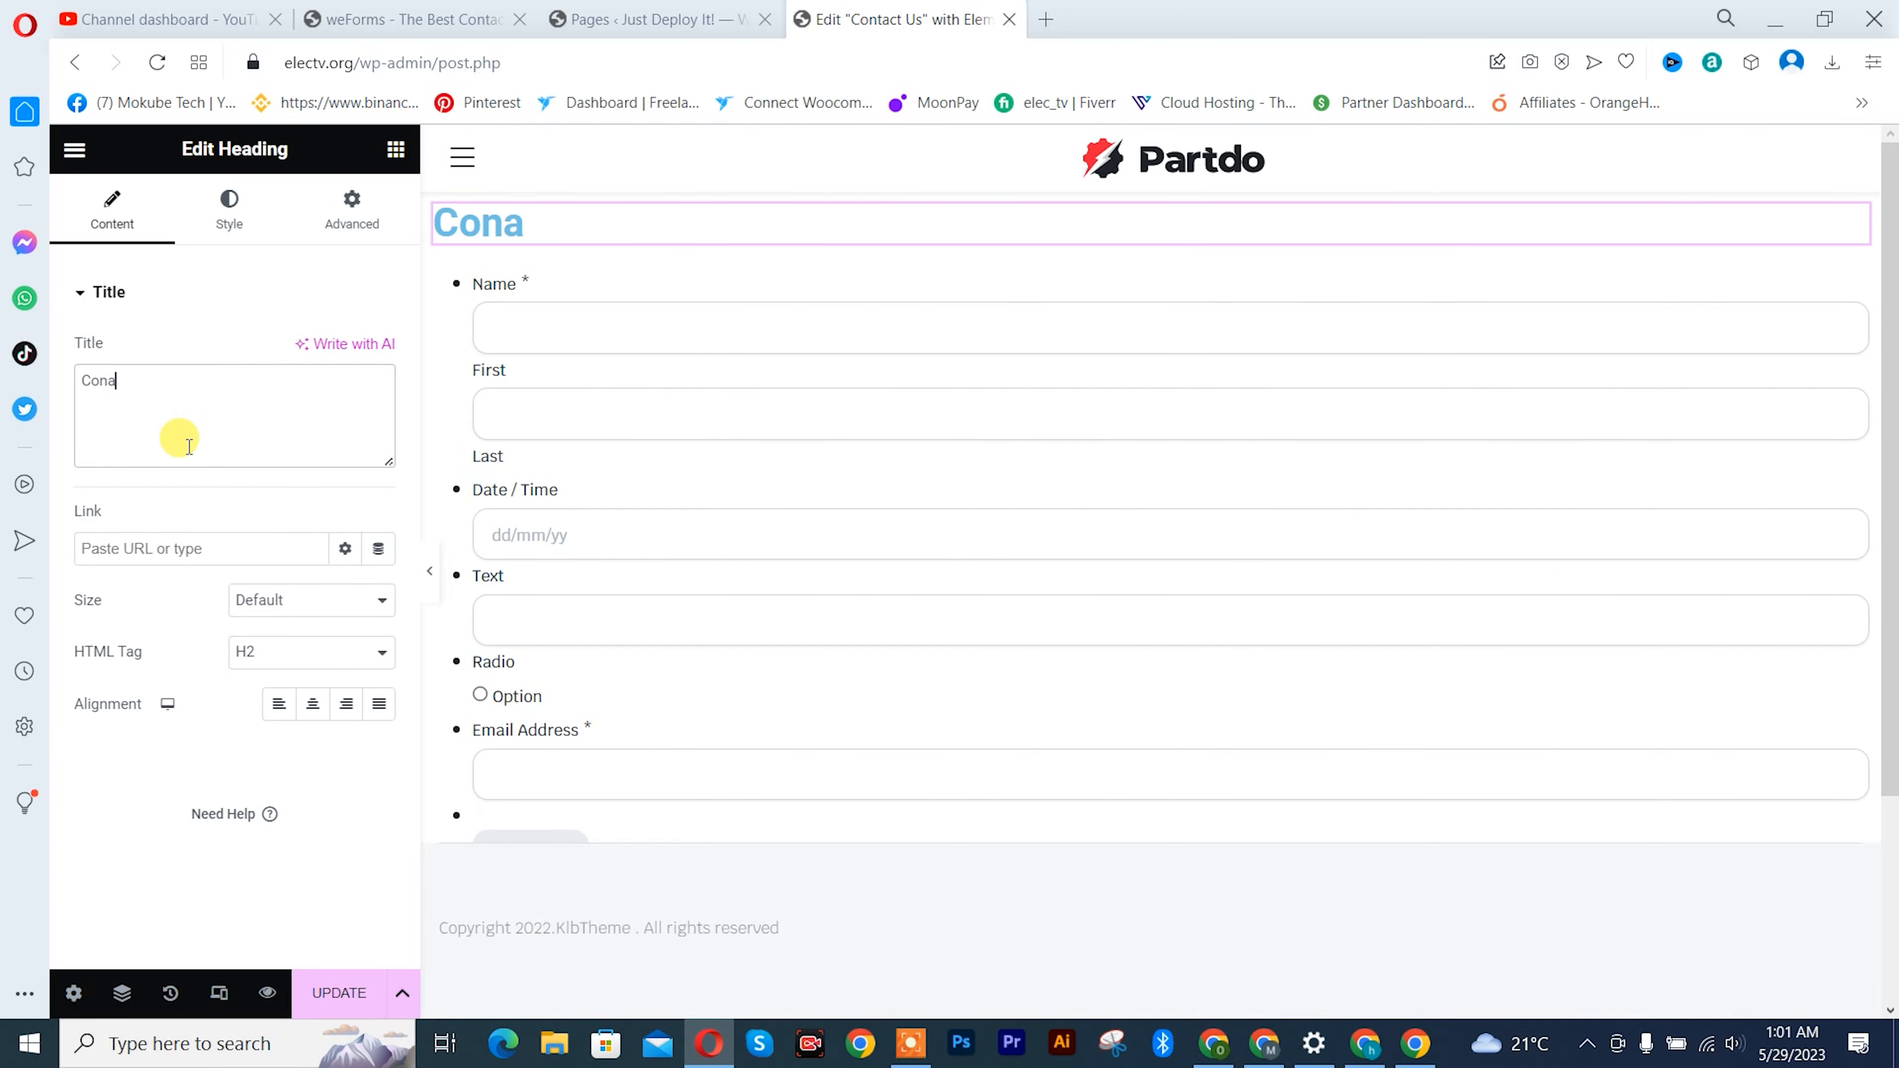
type("a")
key("BackSpace")
type("t")
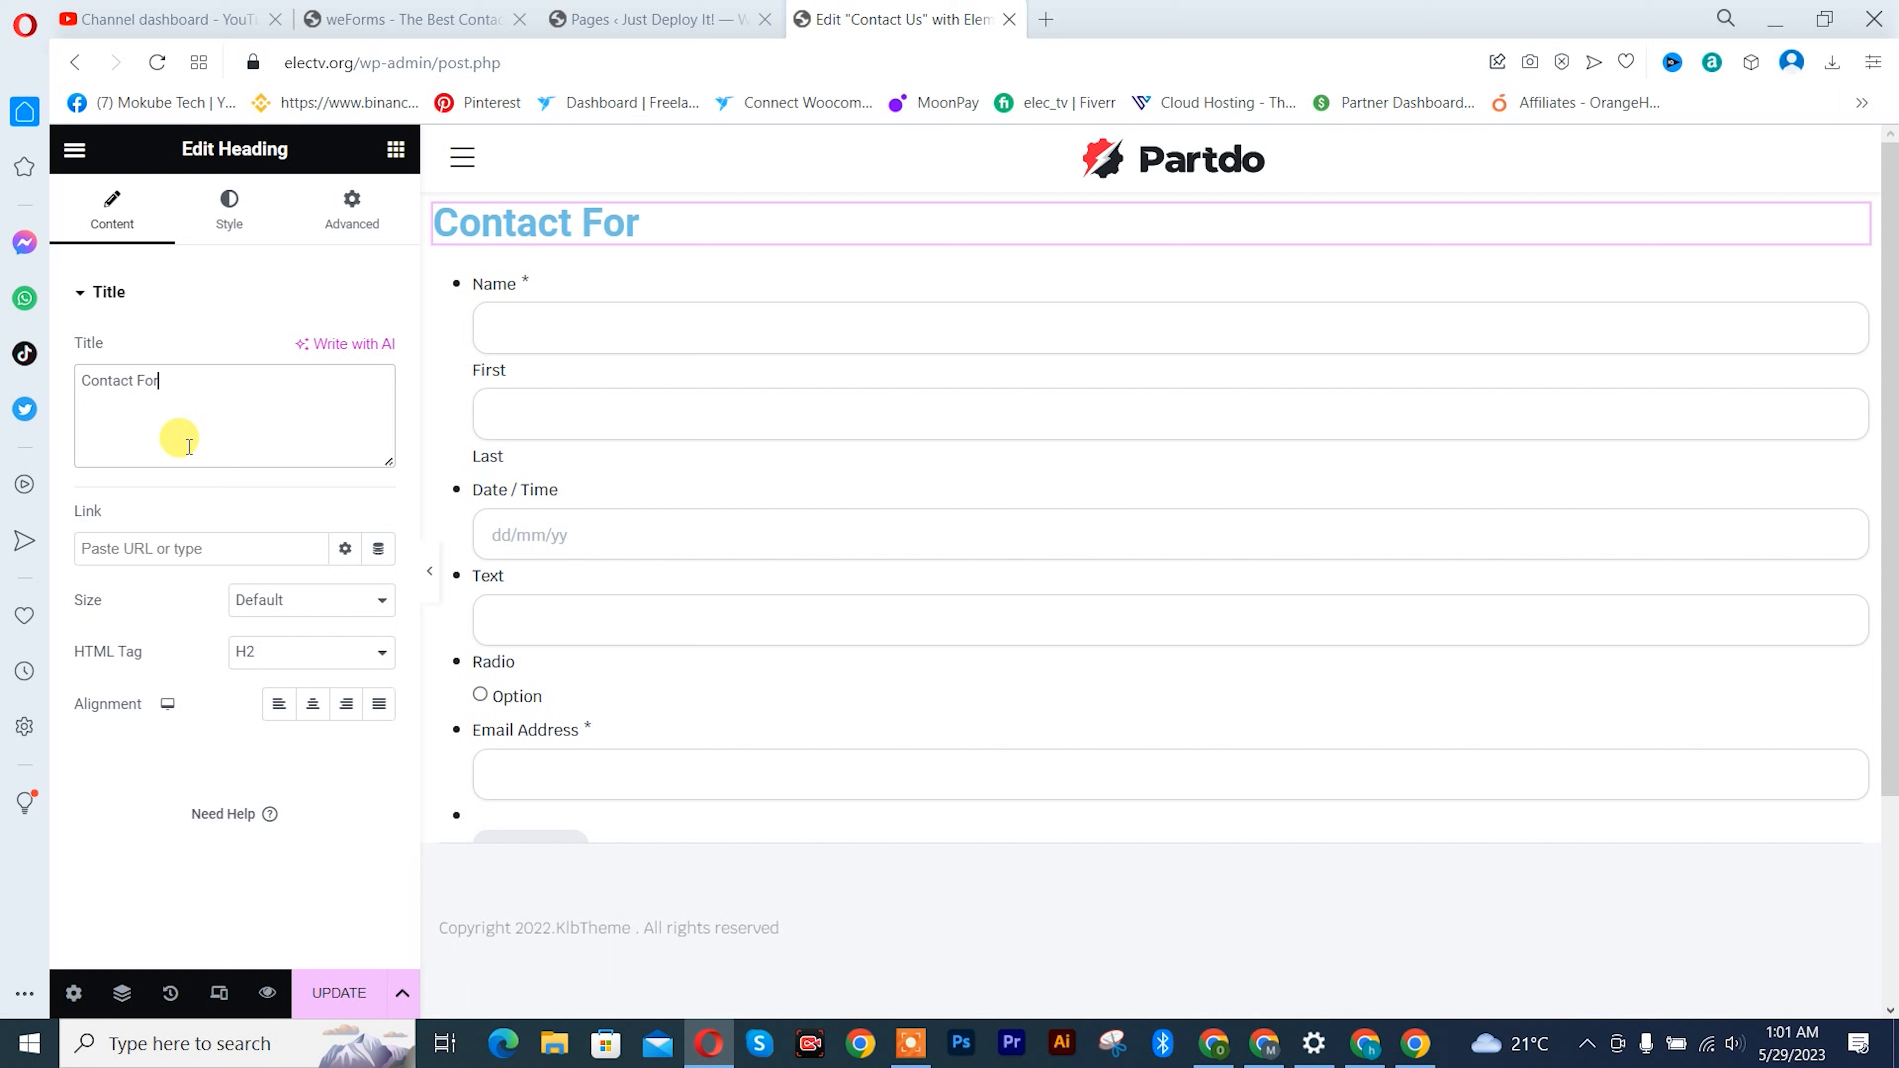
type("act Us")
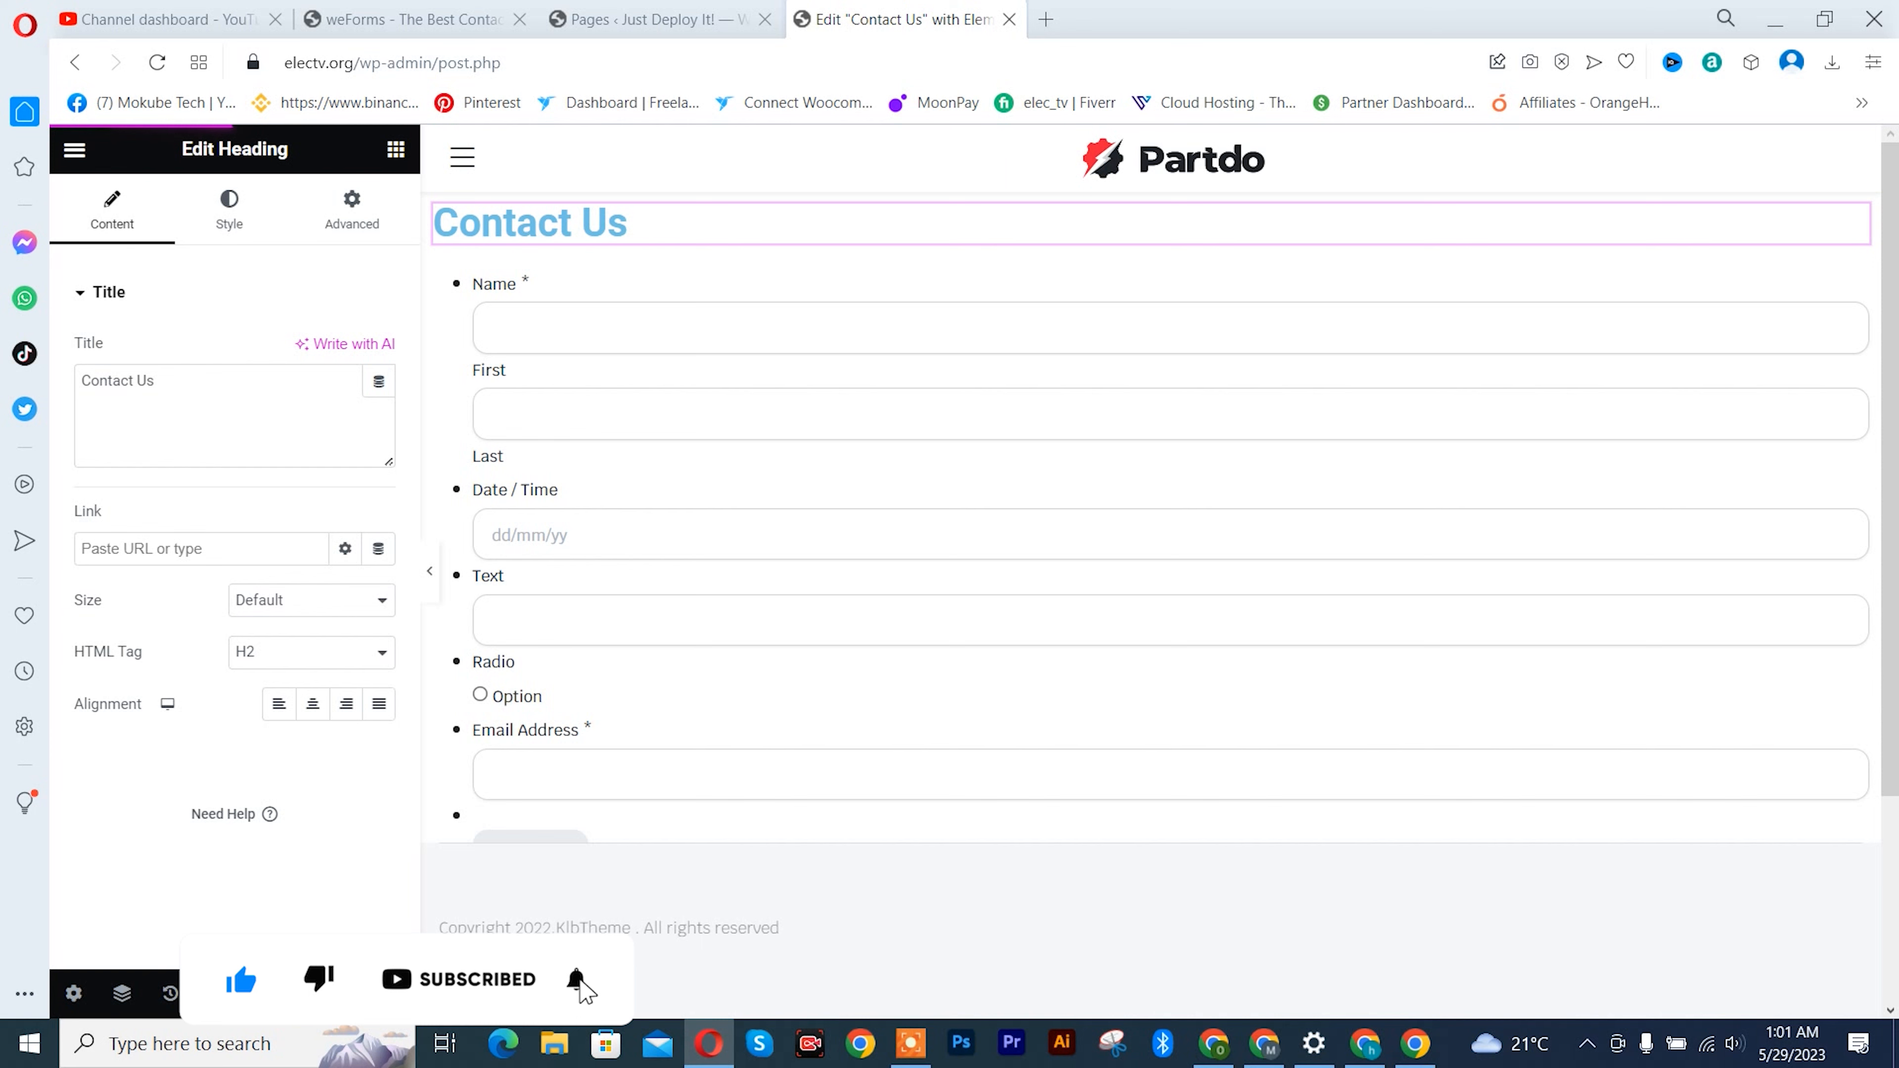
- View the live Contact Us page in a new tab and examine the heading and the embedded form's fields
left_click(598, 16)
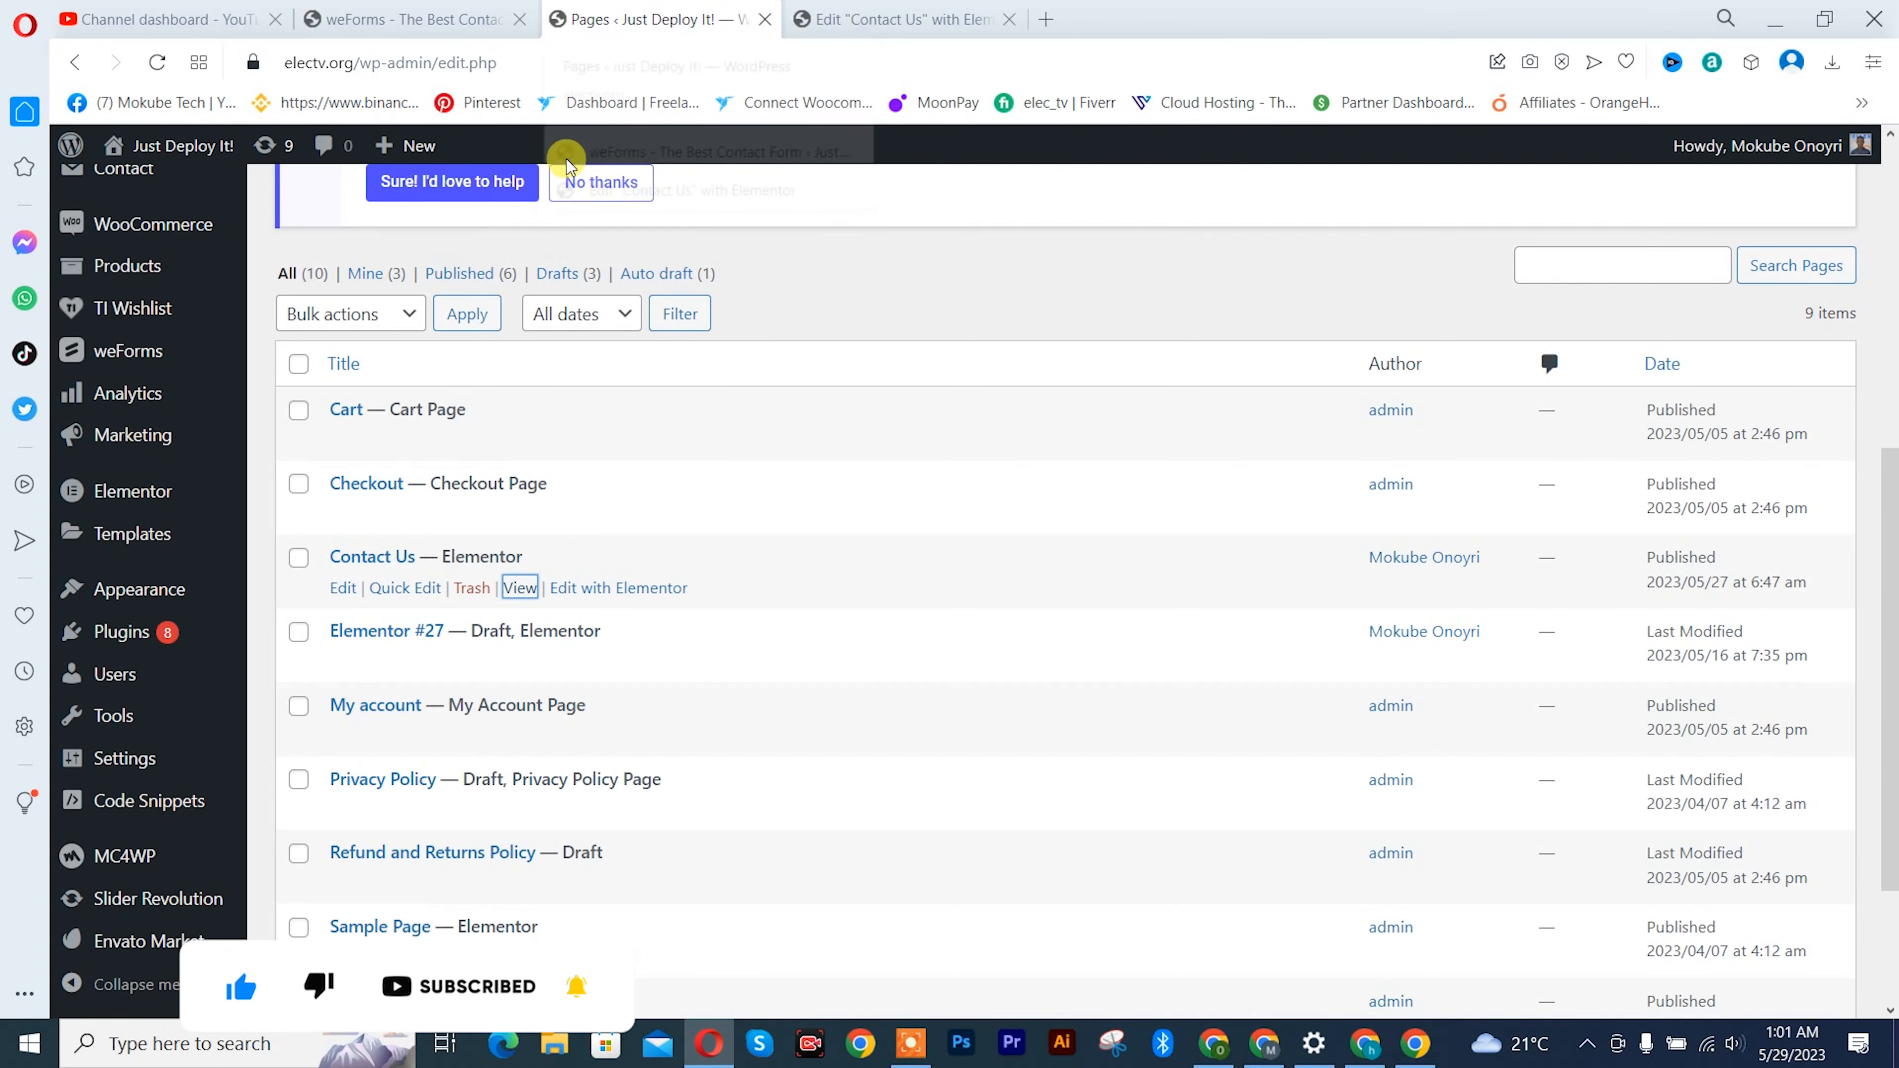
right_click(522, 586)
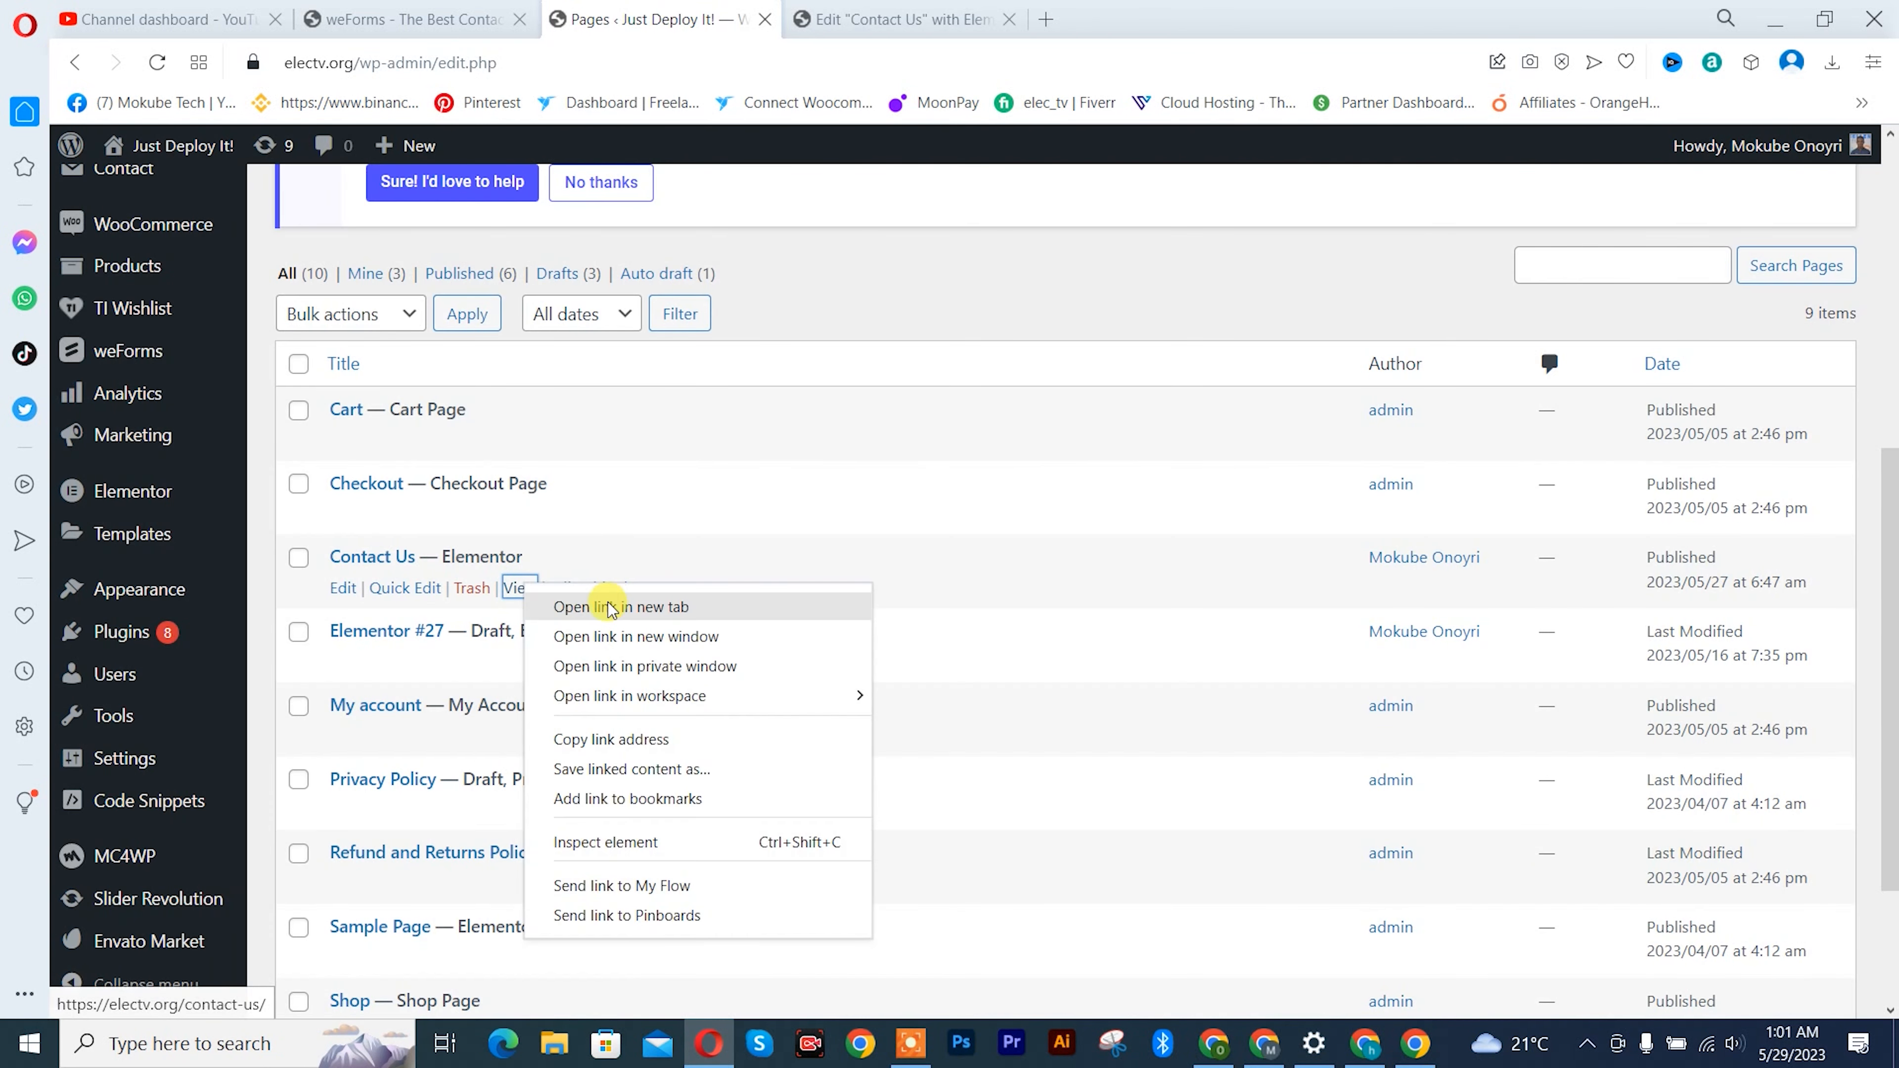
left_click(609, 606)
left_click(1107, 19)
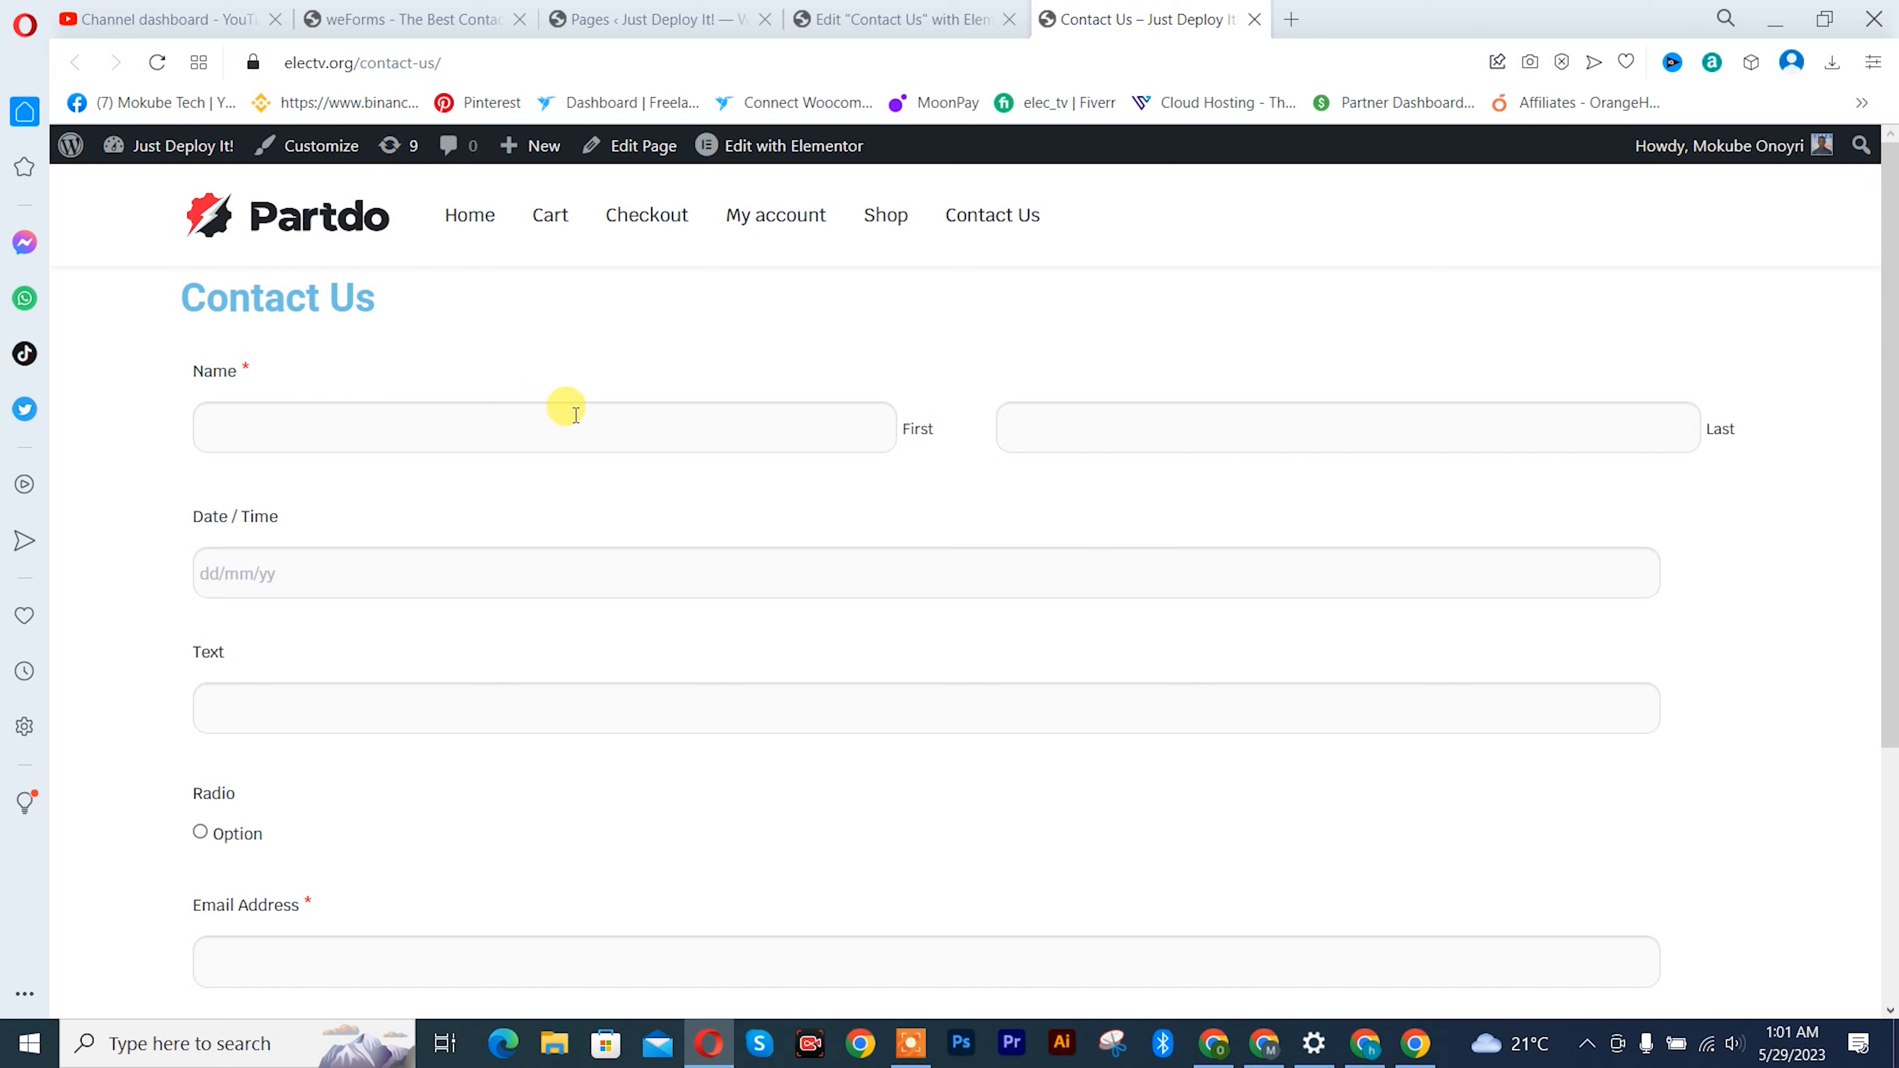
scroll(577, 412, "down", 5)
scroll(577, 412, "up", 5)
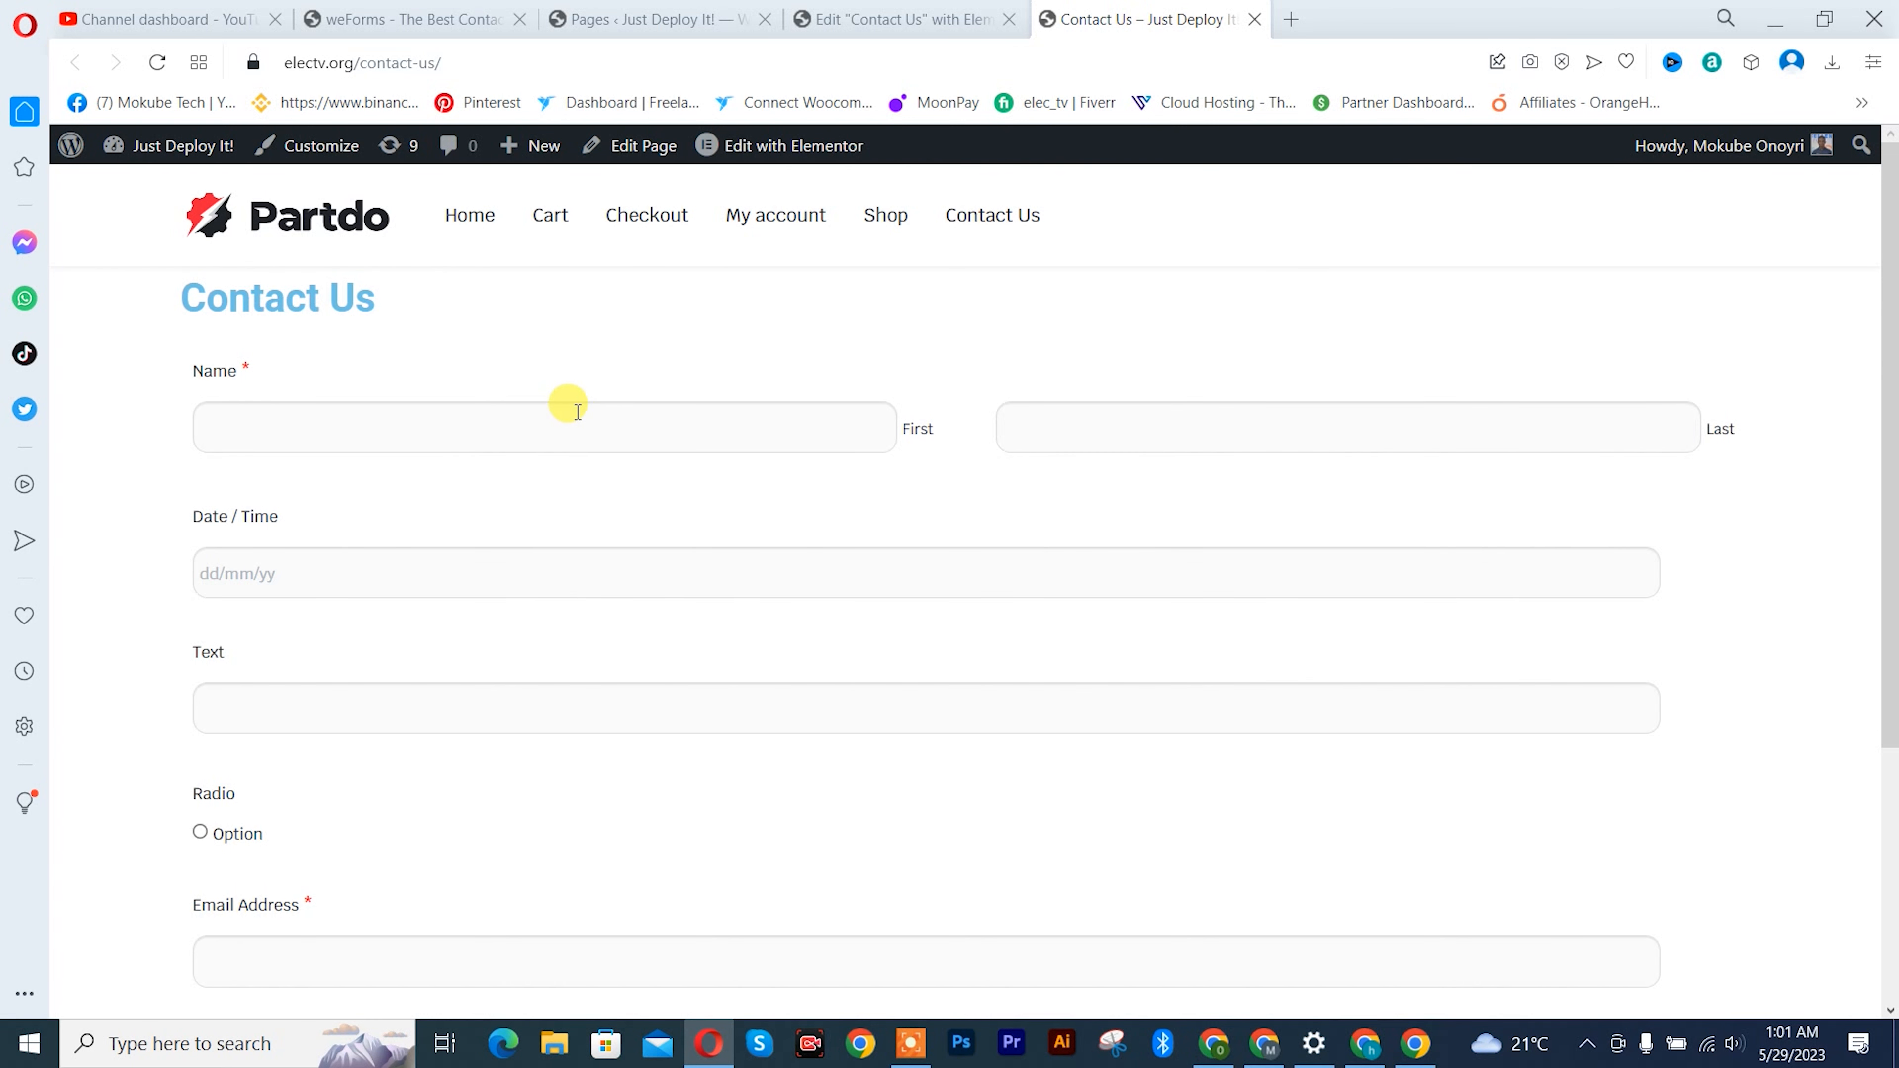